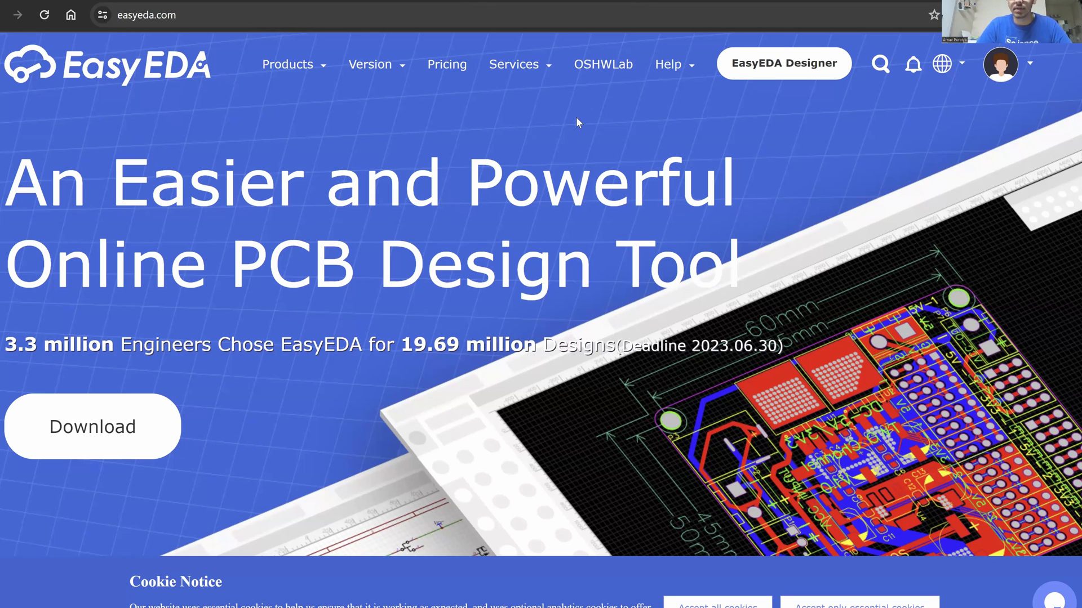
# Open the Std Edition of the EasyEDA designer and create a new project titled Keyboard-t1.
pyautogui.click(761, 71)
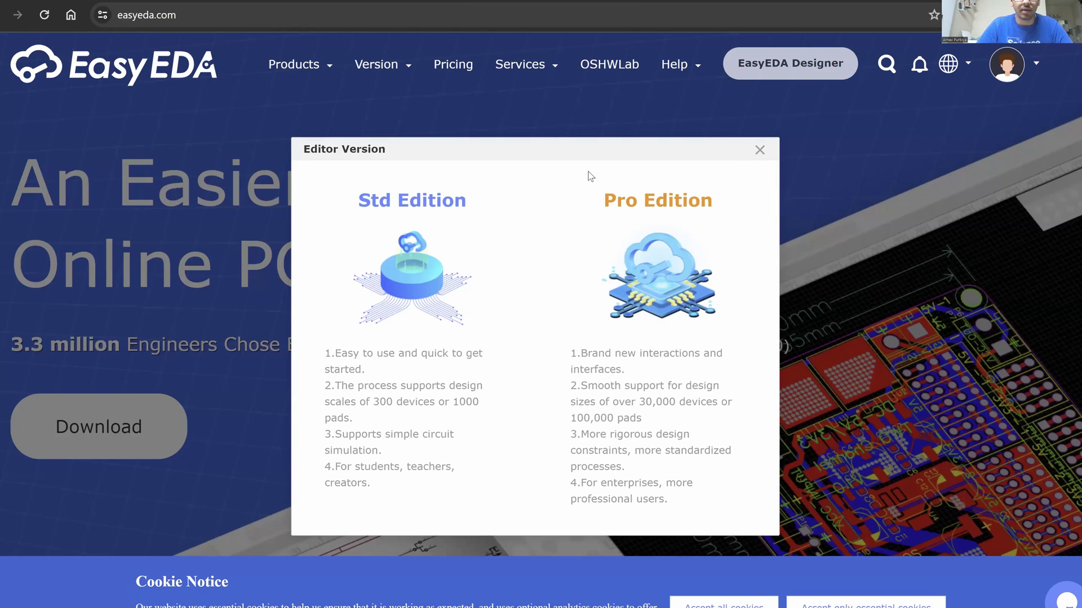
pyautogui.click(476, 225)
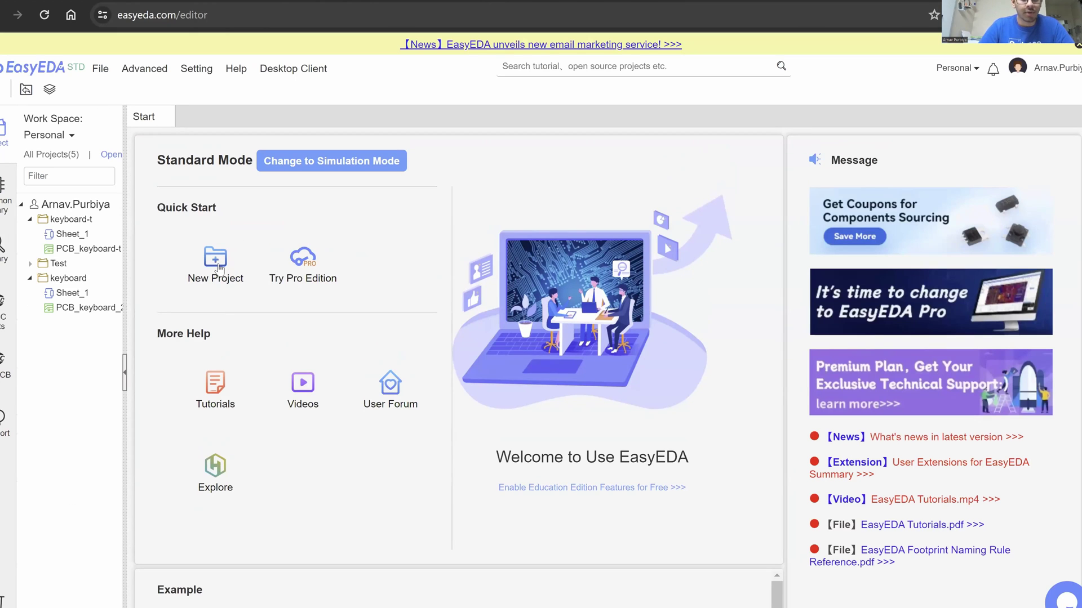
pyautogui.click(219, 268)
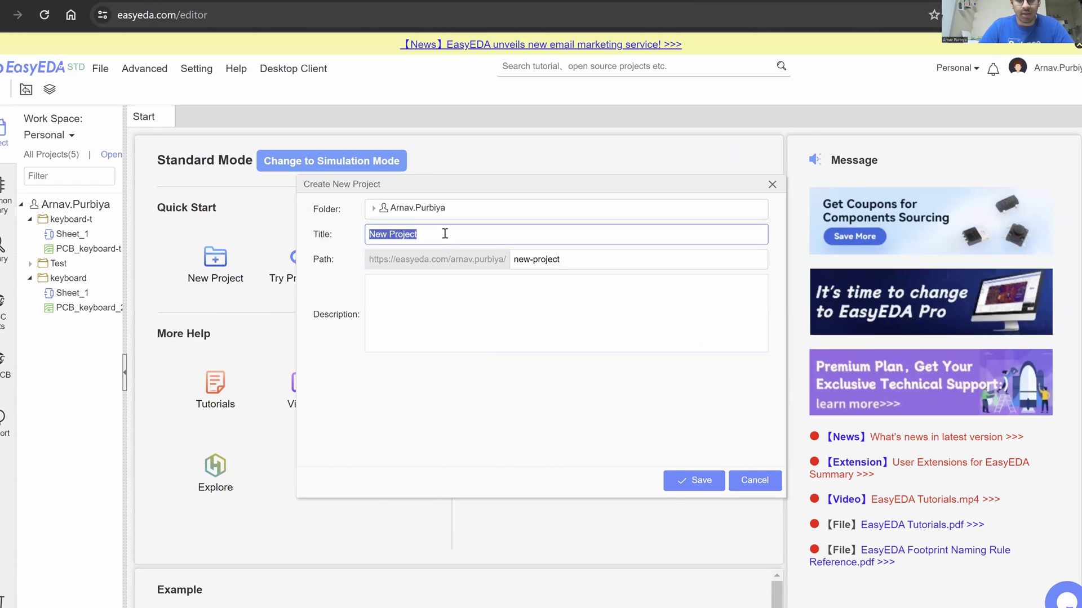
pyautogui.press('BackSpace')
pyautogui.write('Keyboard-')
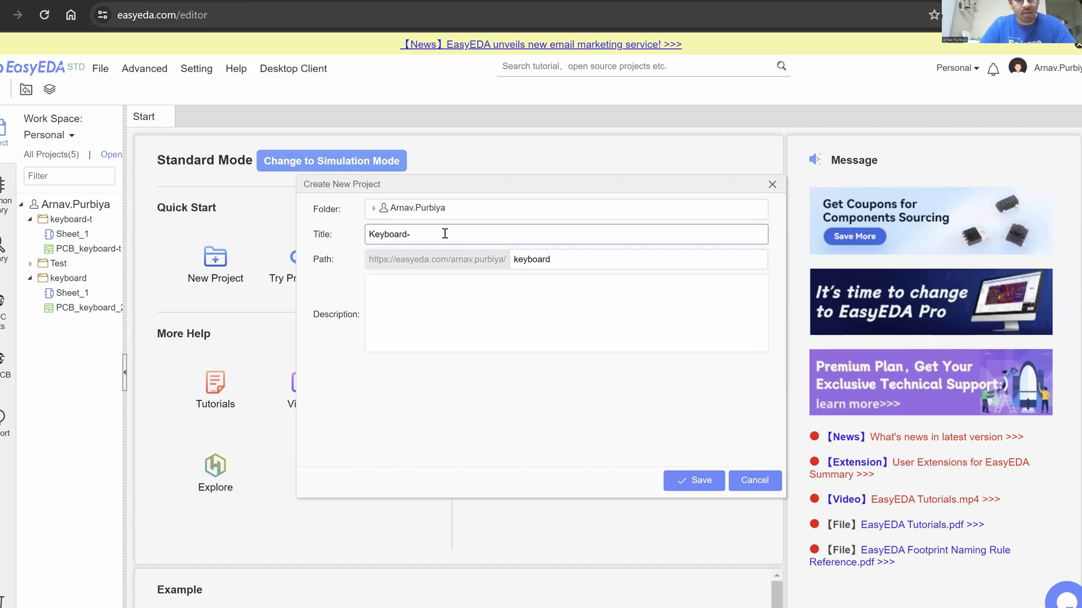
pyautogui.write('t1')
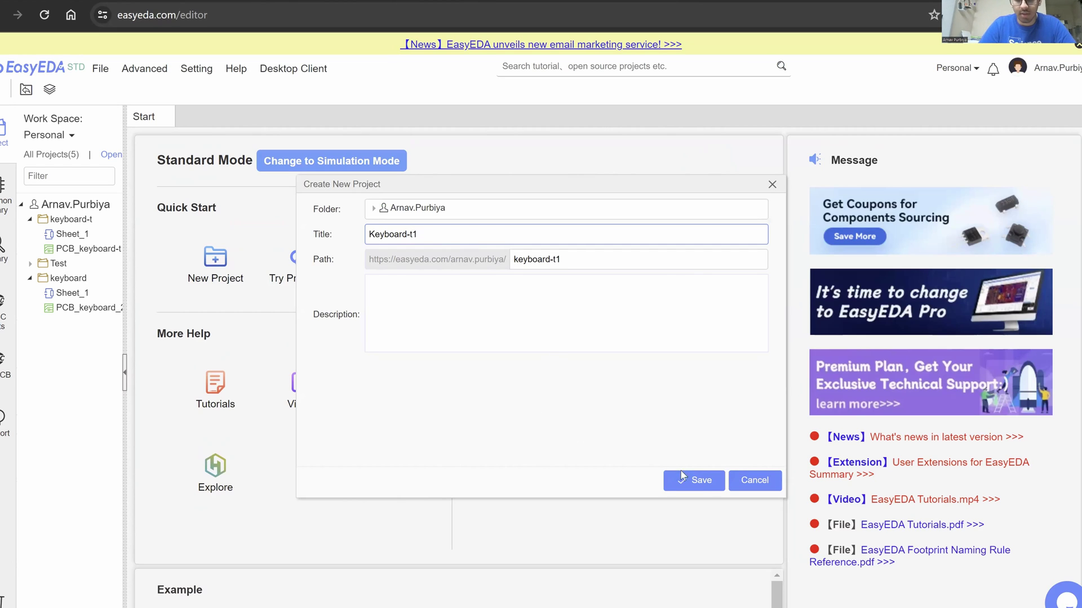
pyautogui.click(666, 481)
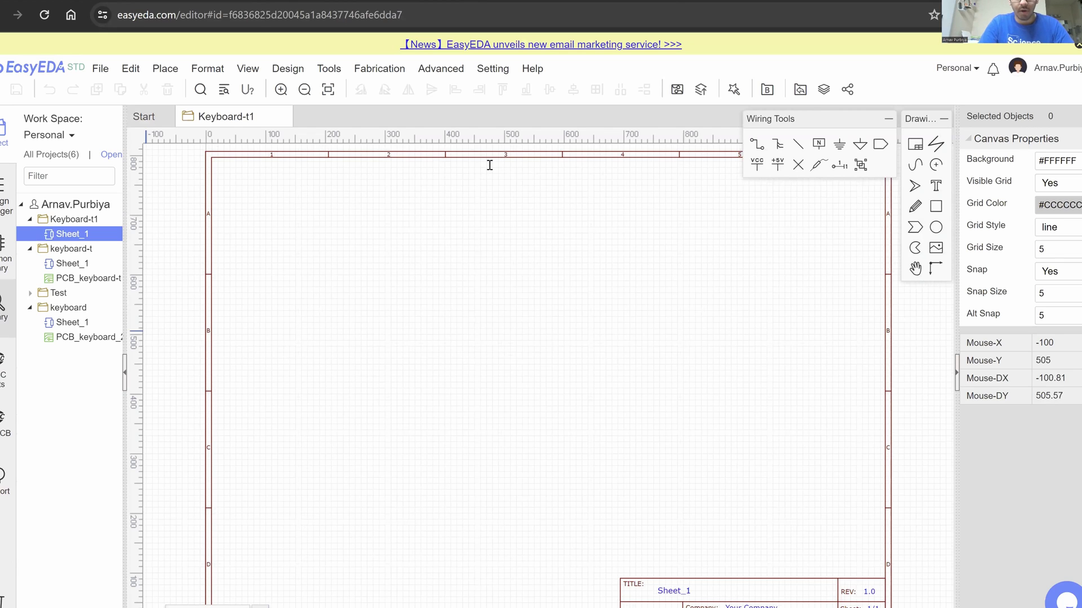
# Search the symbol library for "raspberry pi pico" and place one LCSC PICO symbol in the sheet's upper-left area.
pyautogui.hotkey('shift', 'f')
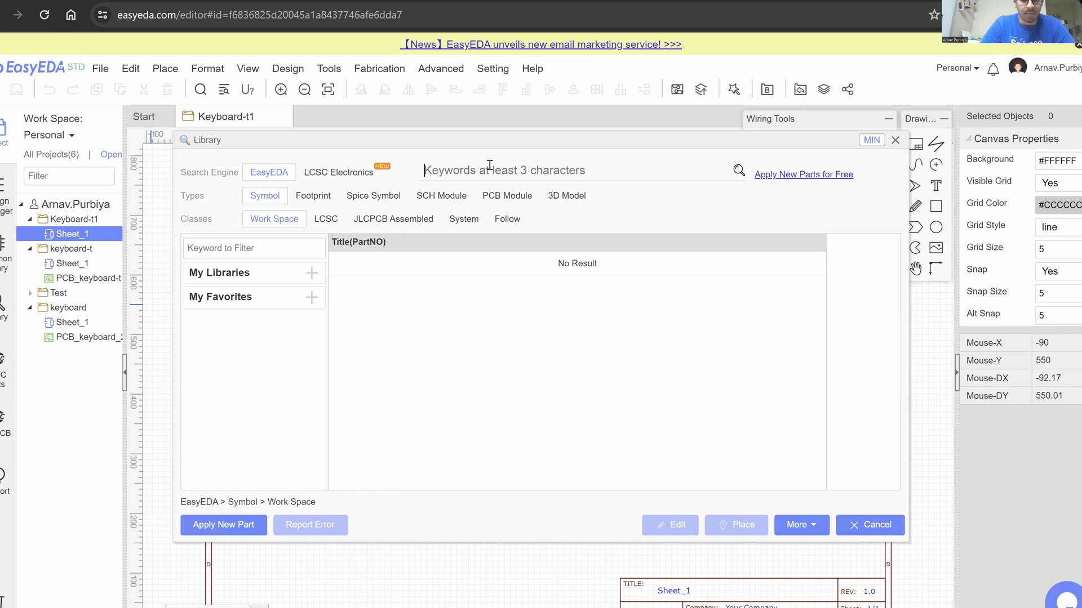
pyautogui.click(490, 165)
pyautogui.write('raspberr')
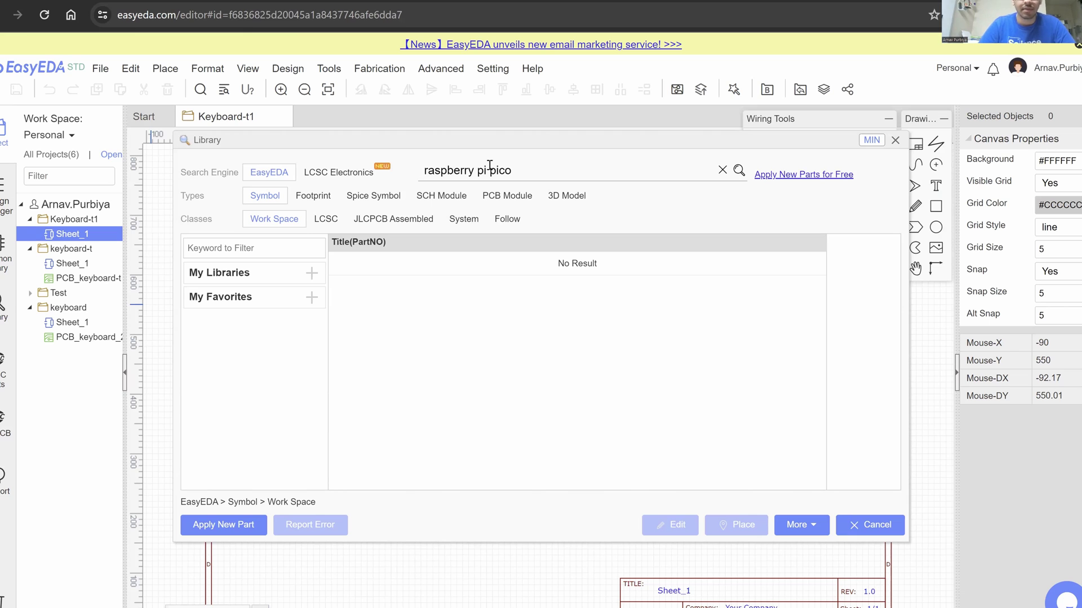
pyautogui.write('y pi pico')
pyautogui.press('Return')
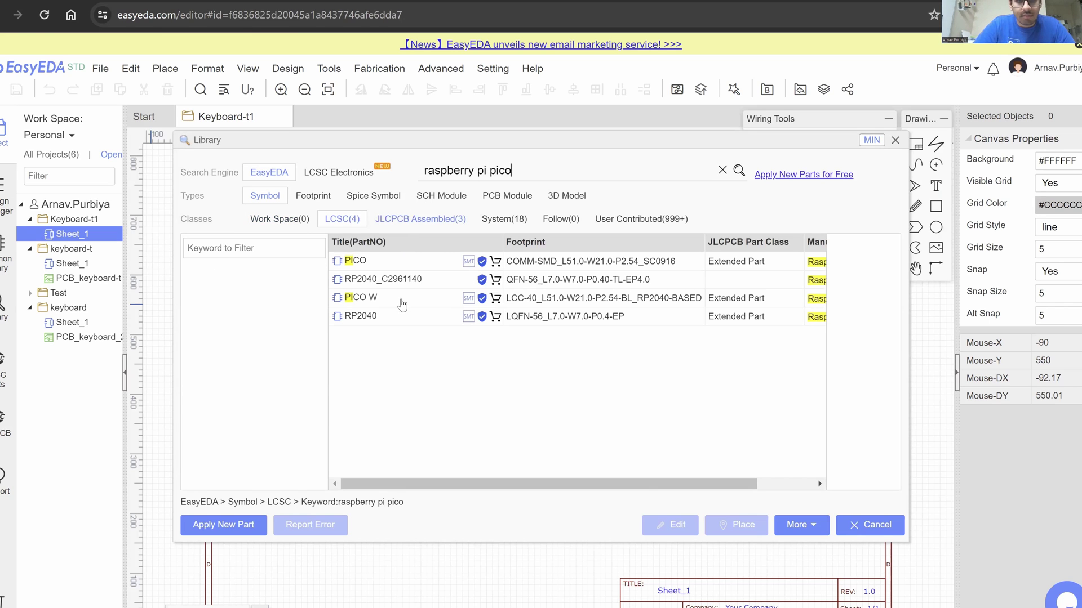
pyautogui.click(413, 259)
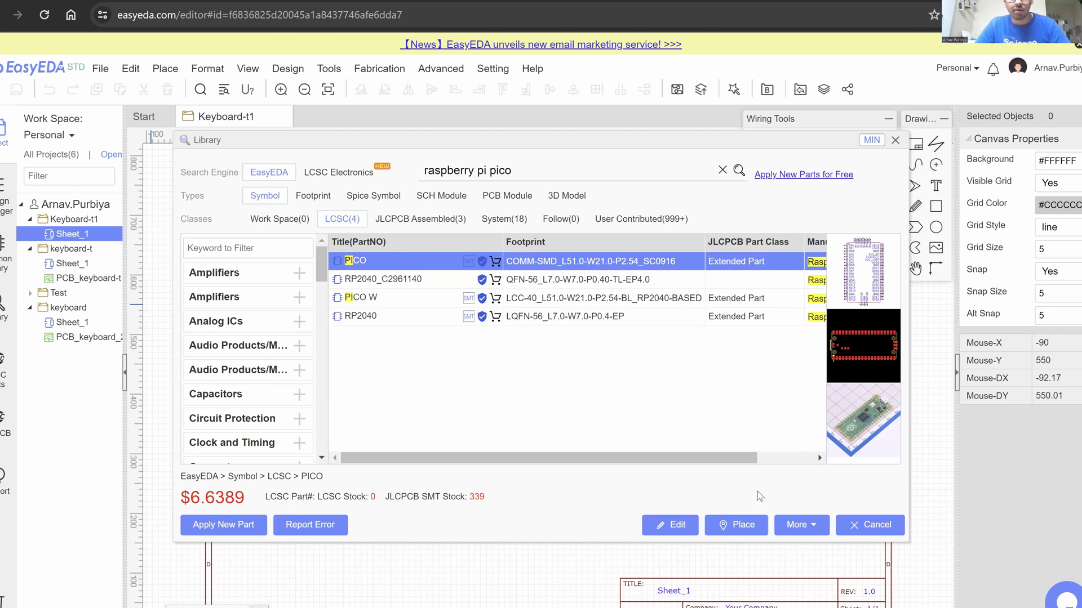
pyautogui.click(736, 524)
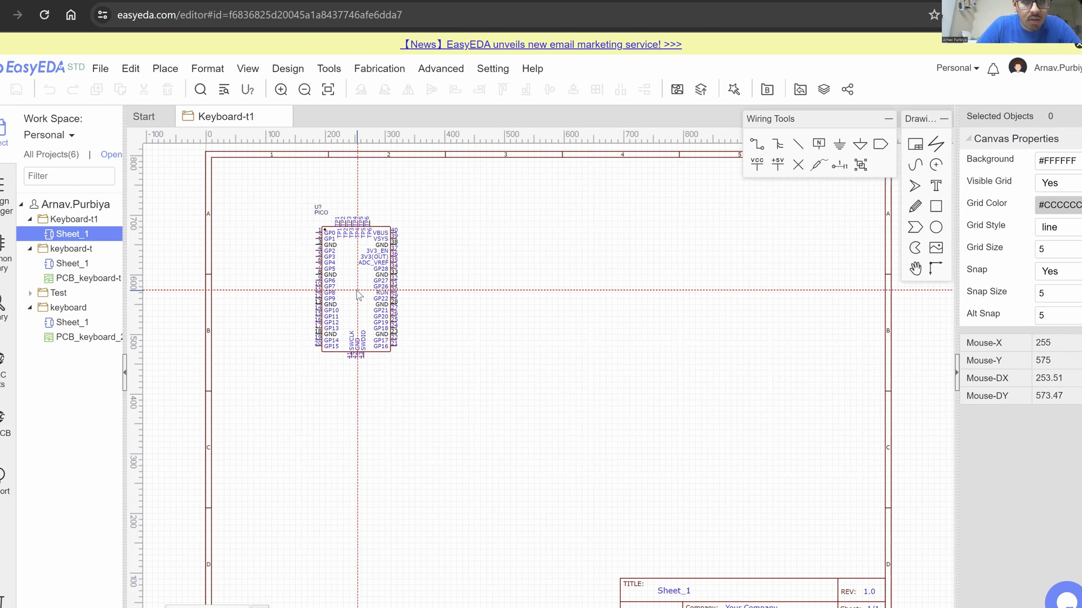
pyautogui.click(357, 293)
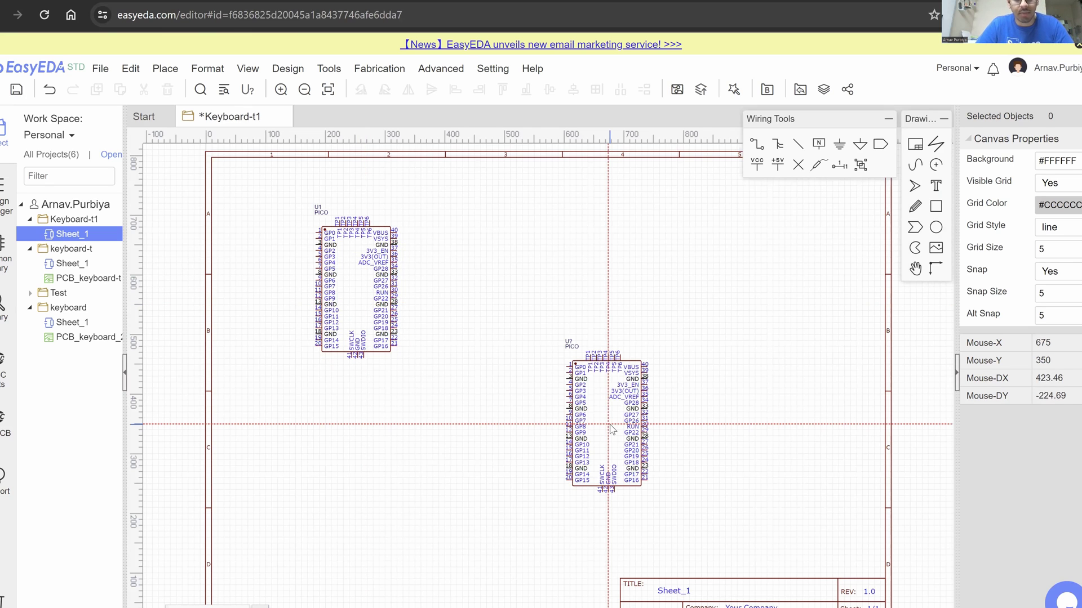
pyautogui.press('Escape')
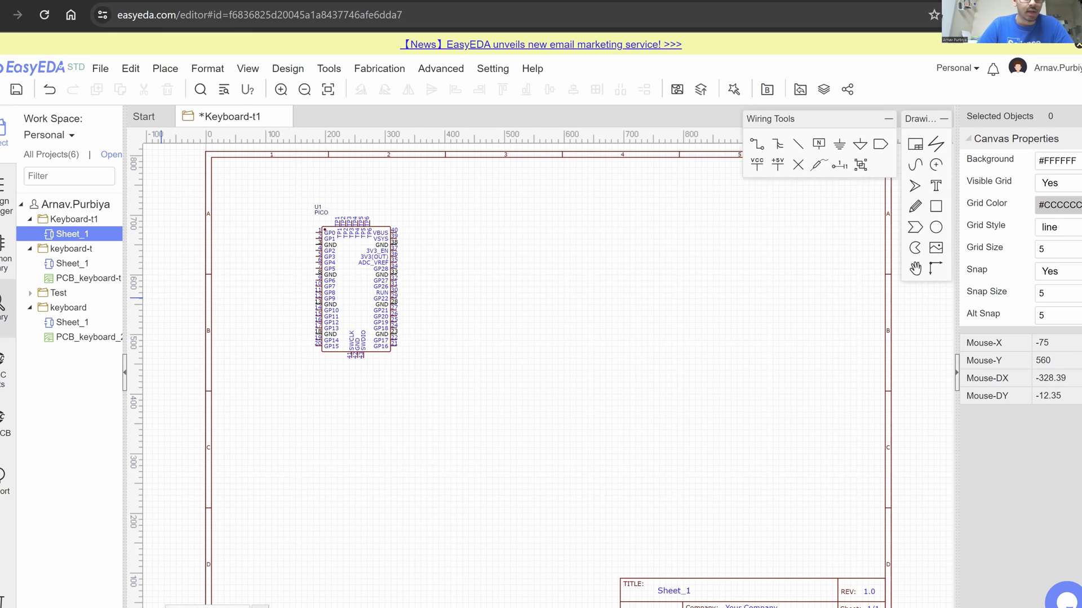
# Search the symbol library for "keyboard switch".
pyautogui.hotkey('shift', 'f')
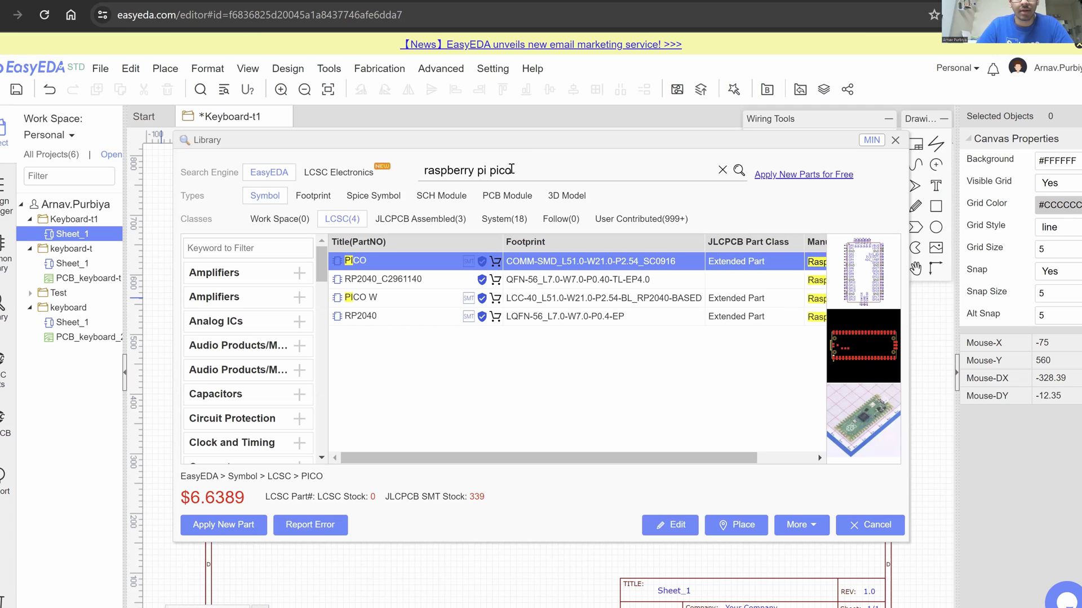
pyautogui.tripleClick(452, 167)
pyautogui.press('BackSpace')
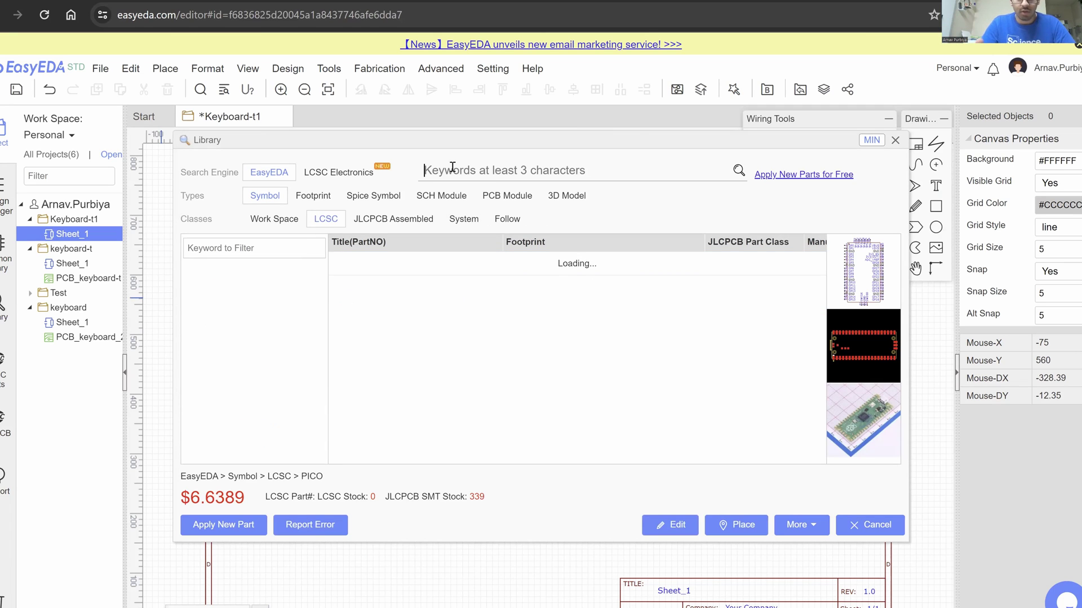
pyautogui.write('ke')
pyautogui.write('ybar')
pyautogui.write('rd switche')
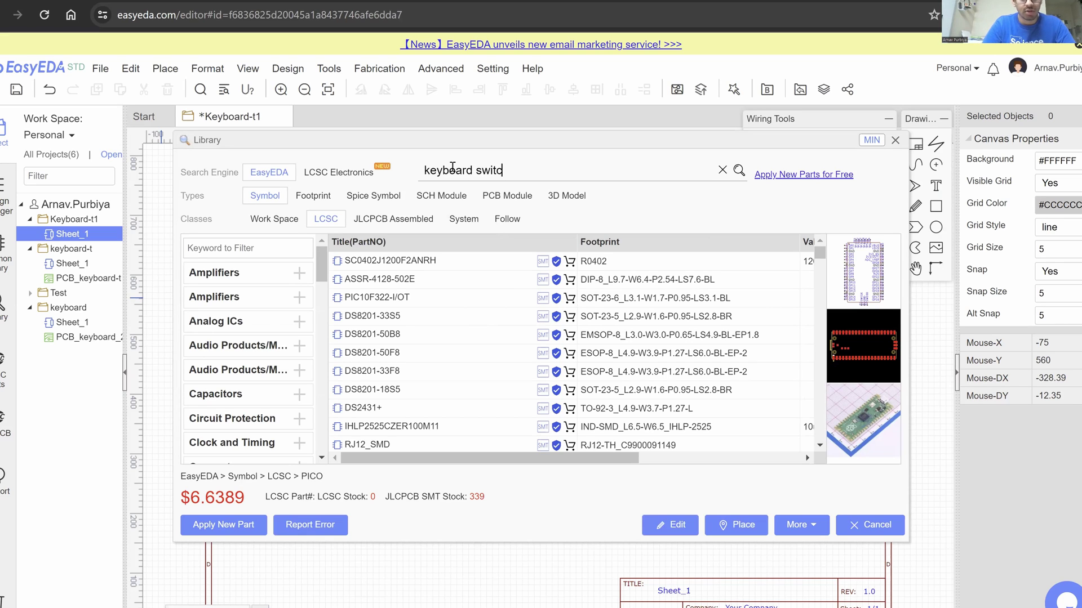
pyautogui.press('Return')
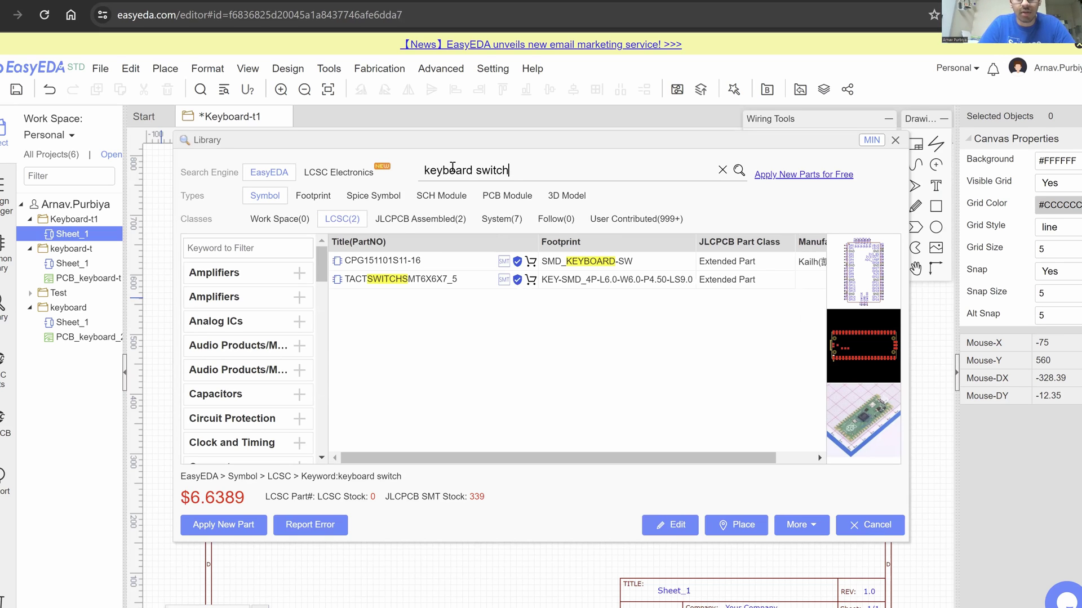
pyautogui.press('BackSpace')
pyautogui.press('BackSpace')
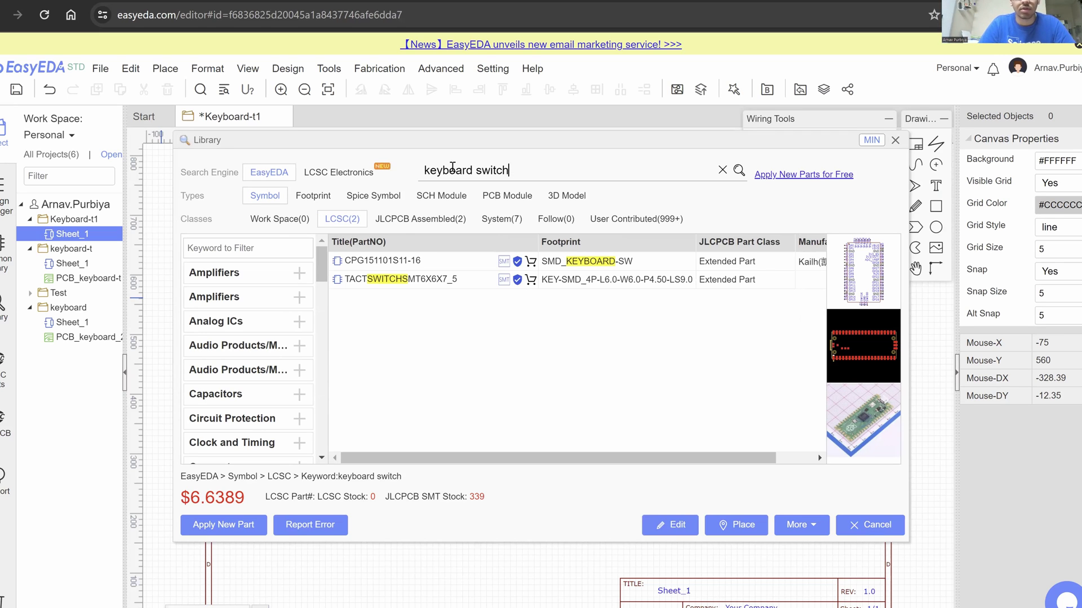
pyautogui.press('Return')
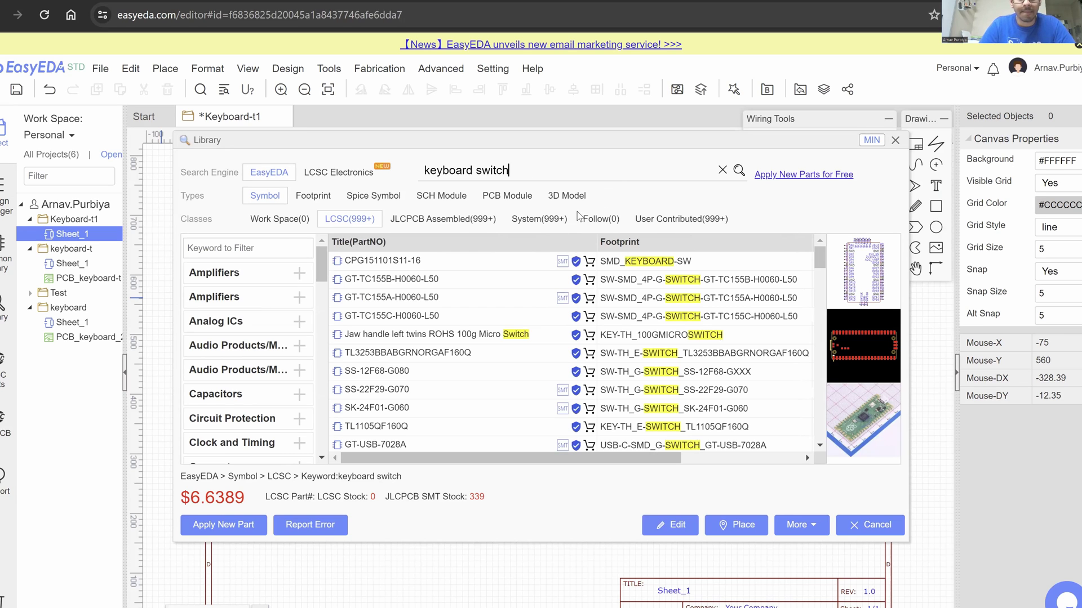
# Preview the LCSC and user-contributed results, and select the first user-contributed Outemu Switch with the KEYBOARD_SWITCH footprint.
pyautogui.click(527, 259)
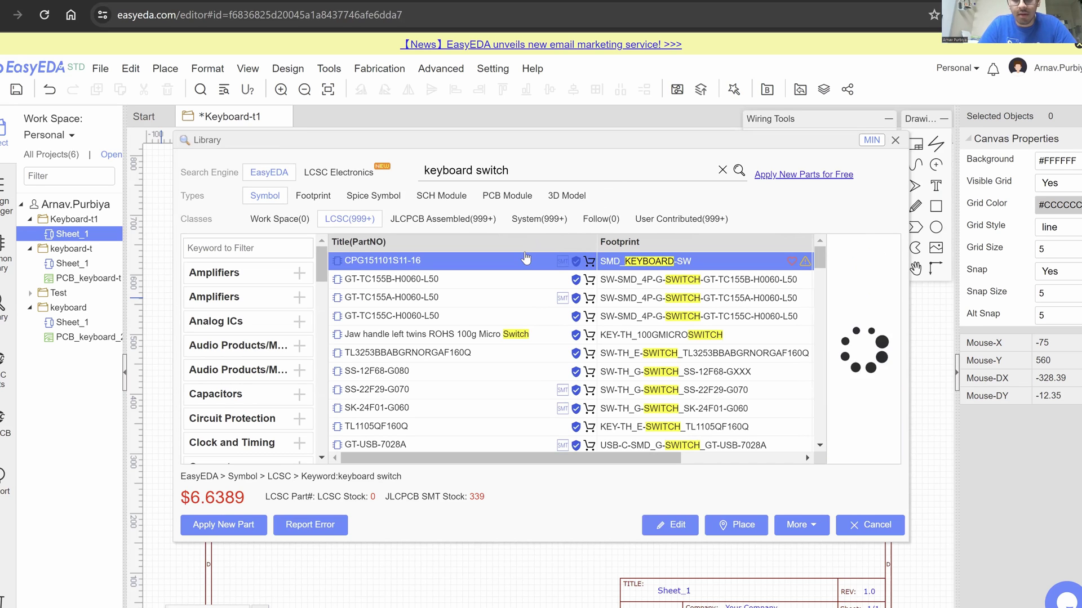
pyautogui.click(504, 283)
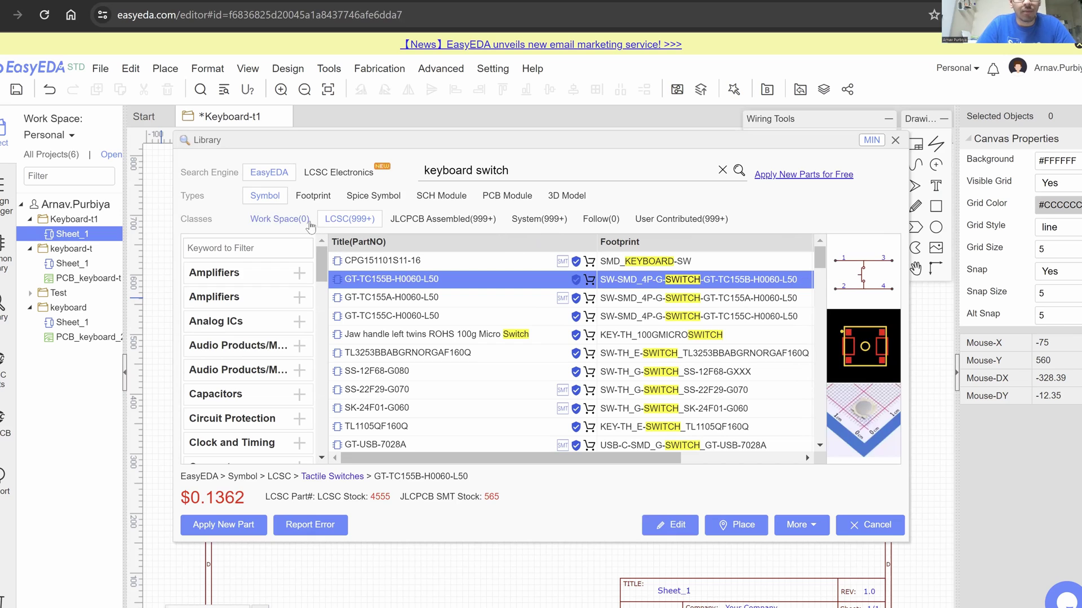
pyautogui.click(676, 219)
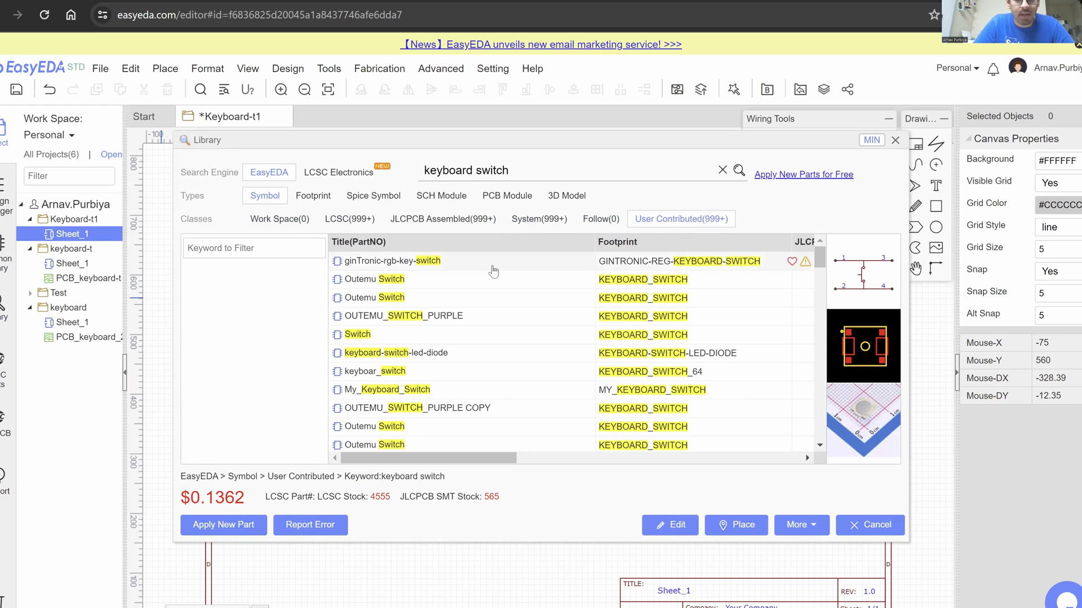
pyautogui.click(485, 265)
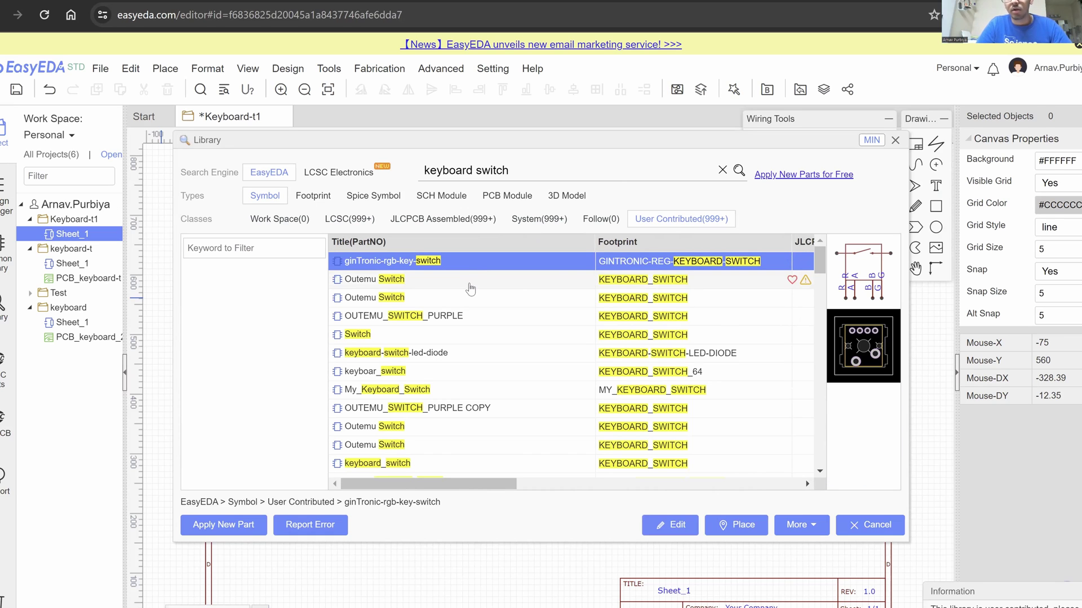
pyautogui.click(470, 280)
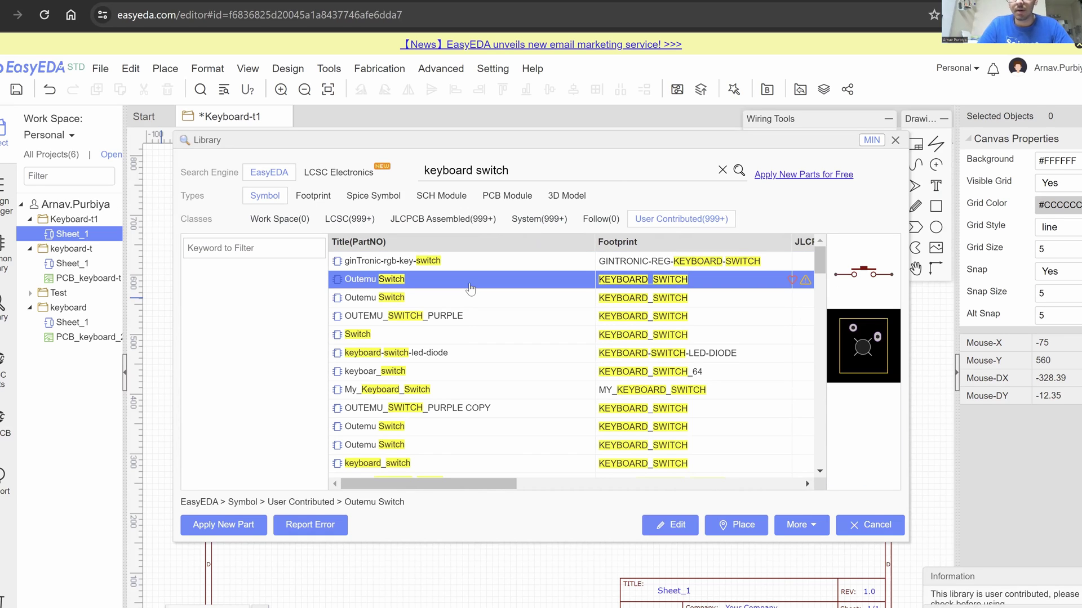
pyautogui.click(466, 304)
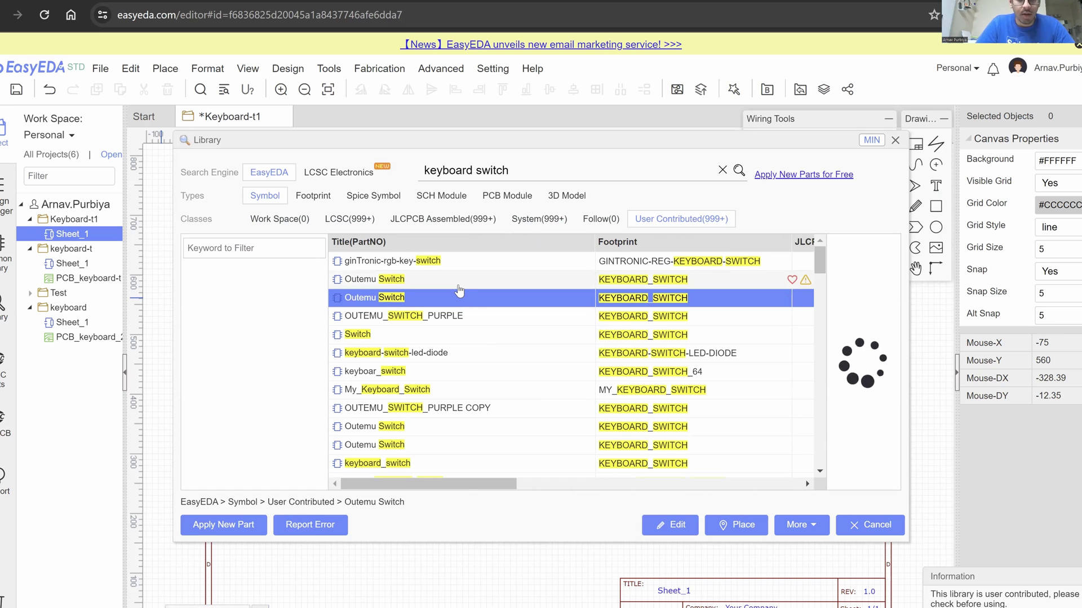
pyautogui.click(459, 284)
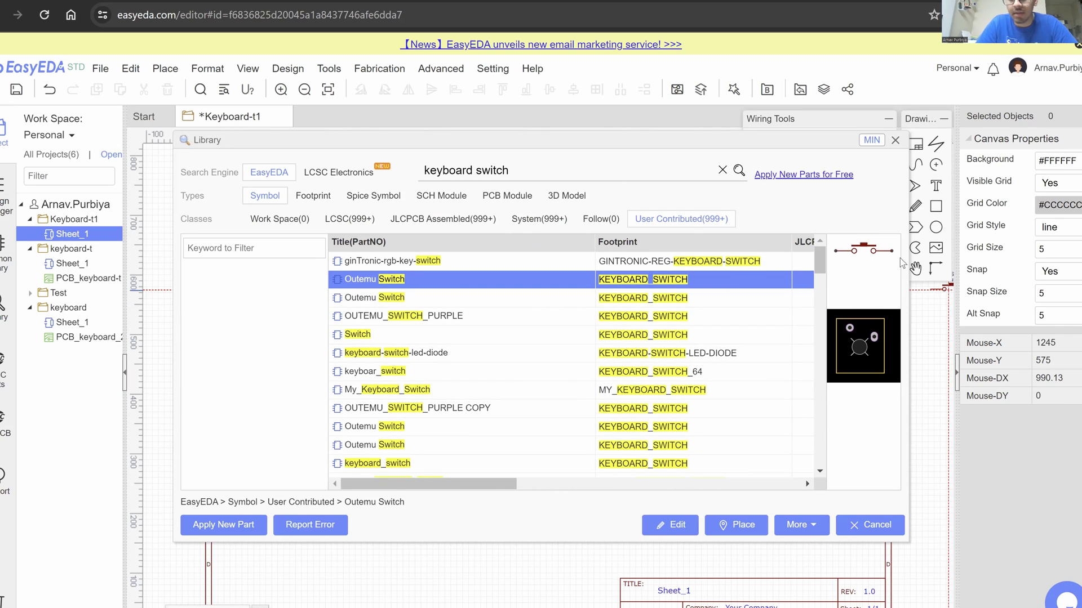
# Place two Outemu Switch symbols side by side to the right of the PICO symbol.
pyautogui.click(743, 524)
pyautogui.click(462, 242)
pyautogui.click(463, 297)
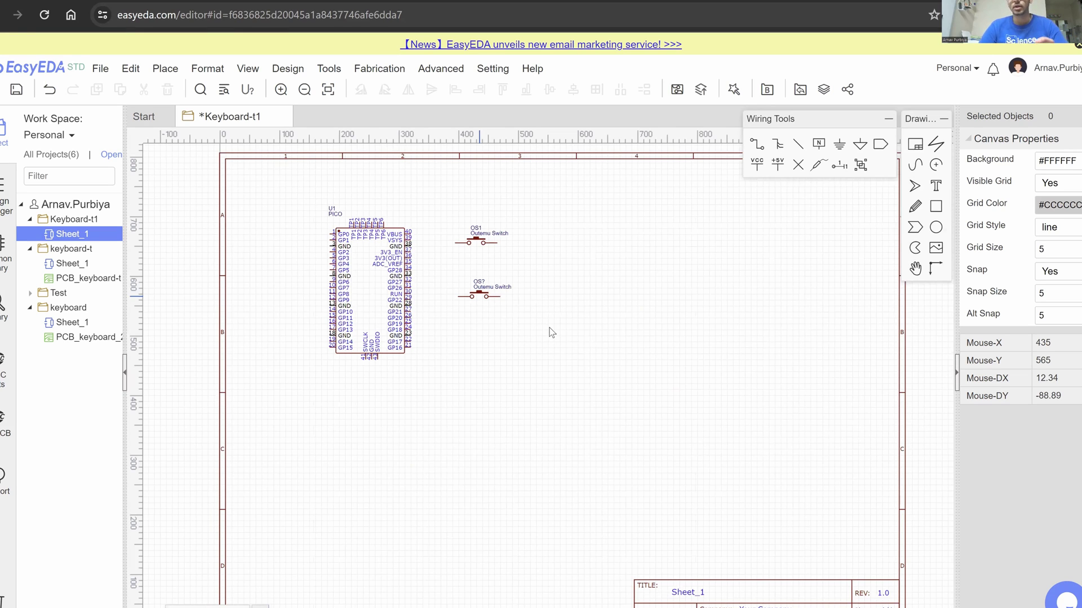
pyautogui.scroll(3, 551, 319)
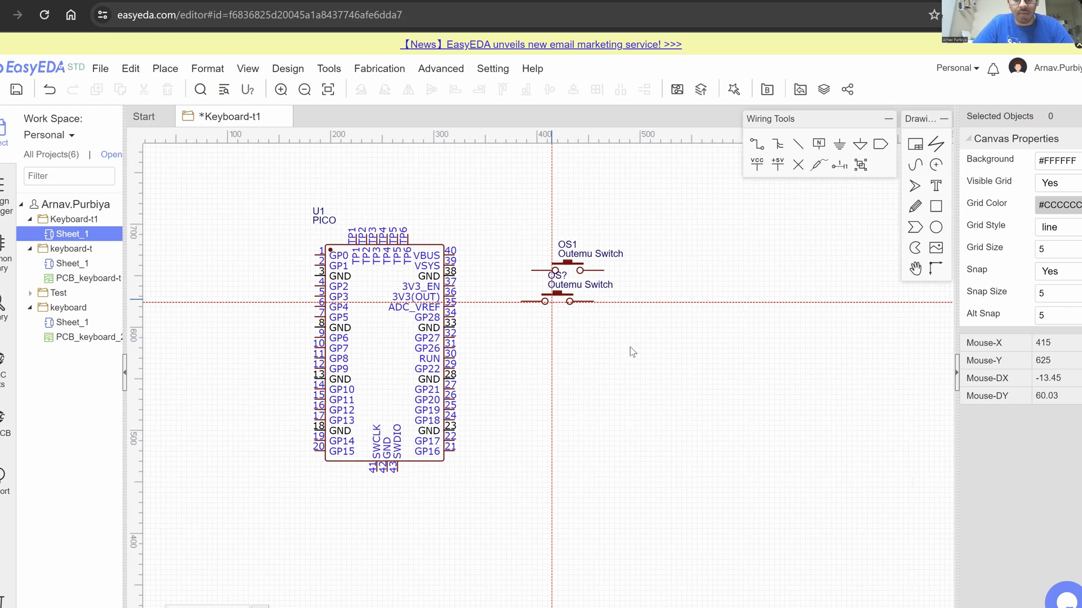
pyautogui.click(664, 262)
pyautogui.rightClick(663, 262)
pyautogui.moveTo(623, 334); pyautogui.dragTo(562, 344, button='right')
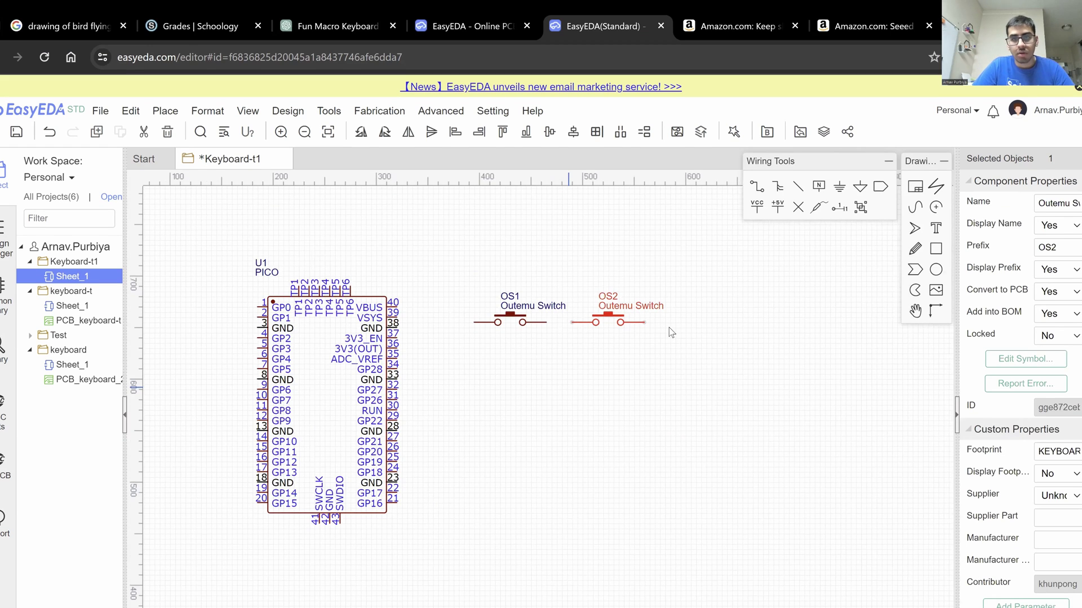
# Copy the second Outemu Switch and paste one copy beside it to complete a row of three.
pyautogui.hotkey('ctrl', 'c')
pyautogui.hotkey('ctrl', 'v')
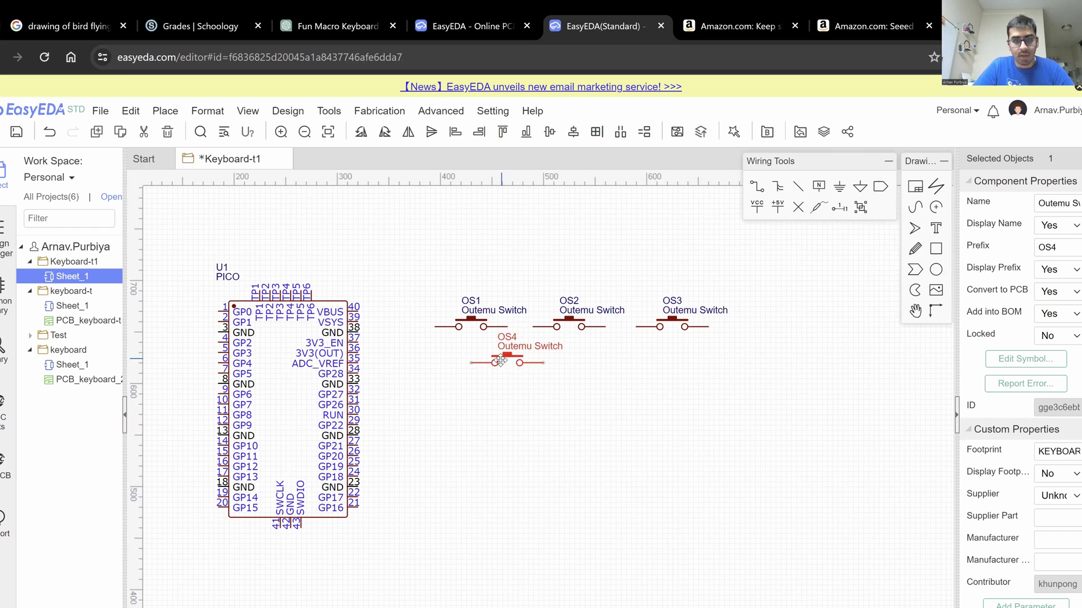
pyautogui.press('Escape')
# Copy the row of three switches and paste it three times below, forming a grid of four rows by three columns.
pyautogui.moveTo(430, 273); pyautogui.dragTo(871, 388)
pyautogui.hotkey('ctrl', 'c')
pyautogui.hotkey('ctrl', 'v')
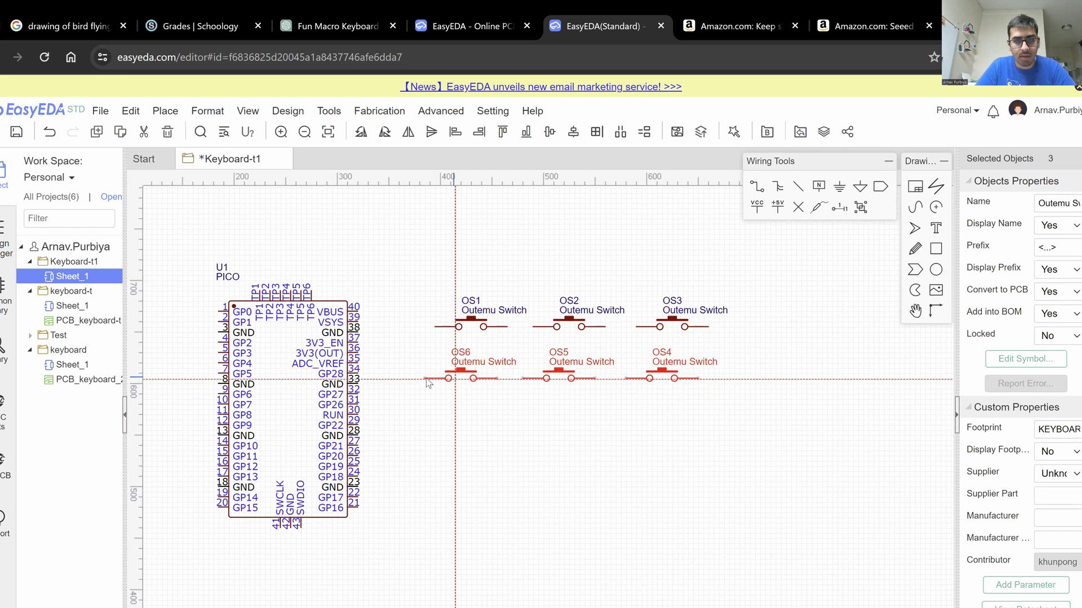
pyautogui.click(437, 378)
pyautogui.hotkey('ctrl', 'v')
pyautogui.click(466, 424)
pyautogui.hotkey('ctrl', 'v')
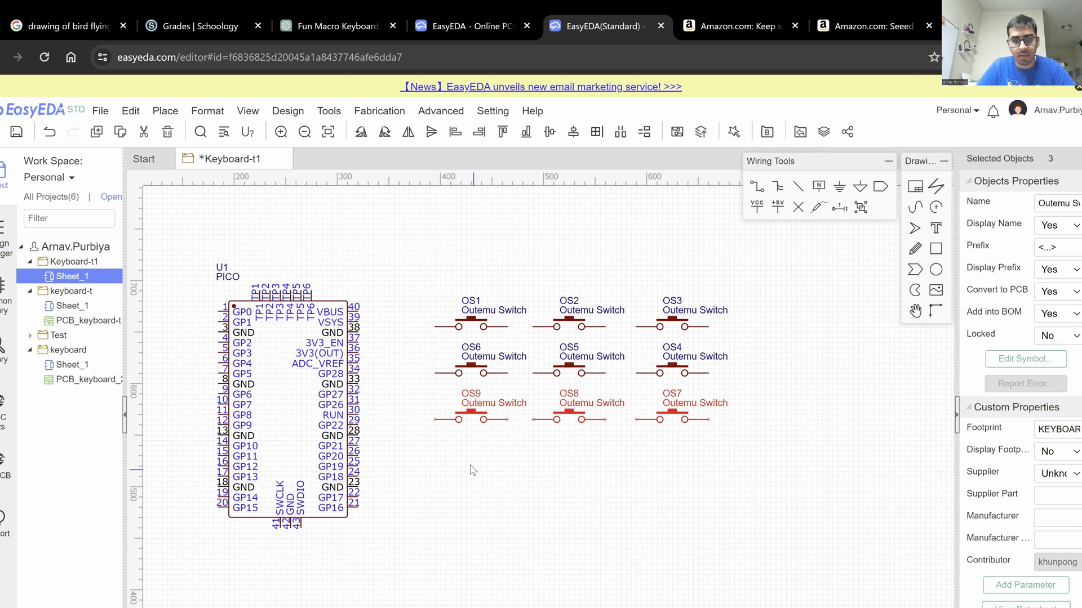
pyautogui.click(461, 468)
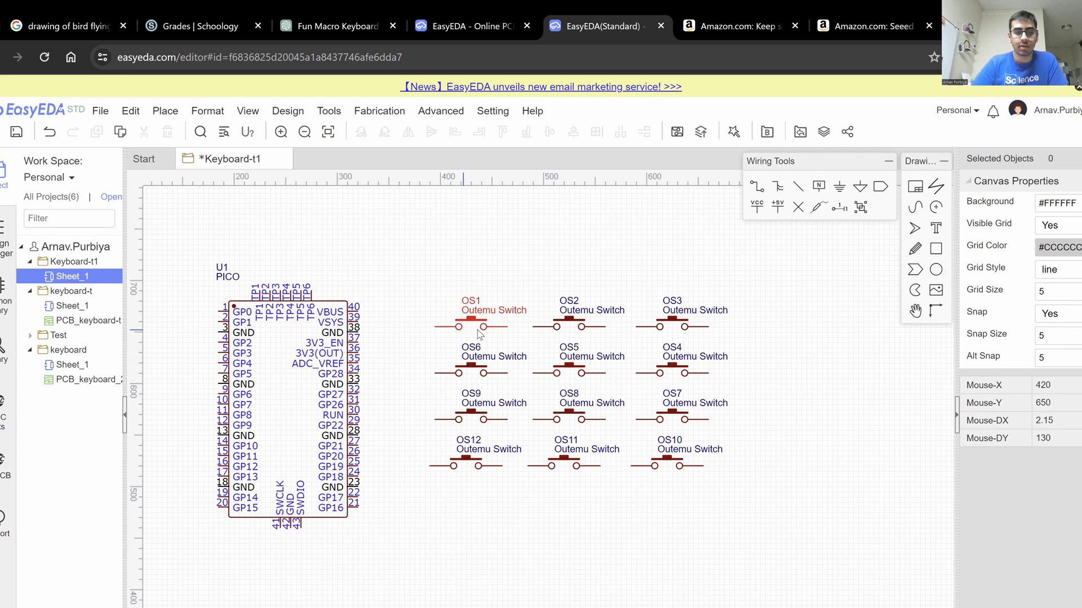
pyautogui.moveTo(559, 520); pyautogui.dragTo(564, 511, button='right')
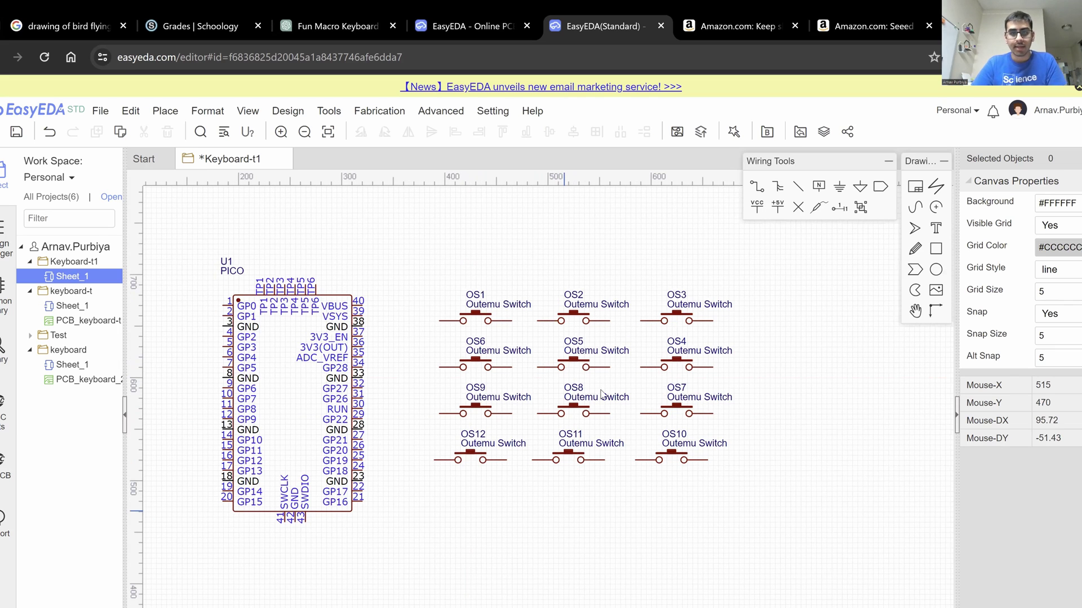
pyautogui.click(772, 512)
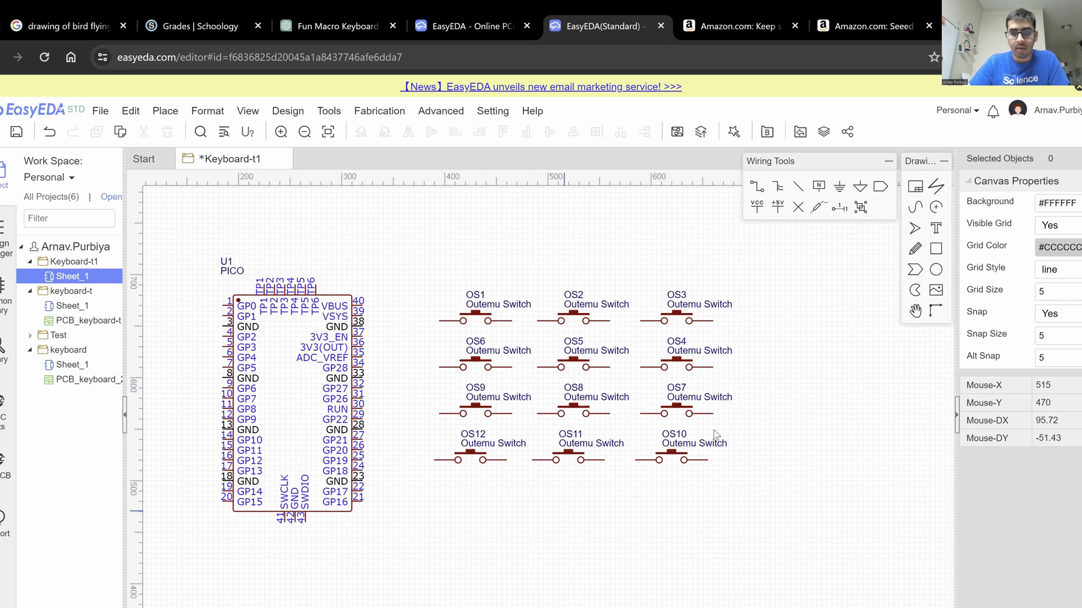
# Move the third and second columns of key switches to the right to widen the gaps between all three columns.
pyautogui.moveTo(652, 258); pyautogui.dragTo(727, 458)
pyautogui.moveTo(676, 365)
pyautogui.mouseDown()
pyautogui.moveTo(709, 364)
pyautogui.moveTo(707, 374)
pyautogui.mouseUp()
pyautogui.moveTo(627, 487)
pyautogui.mouseDown()
pyautogui.moveTo(587, 328)
pyautogui.moveTo(546, 262)
pyautogui.mouseUp()
pyautogui.moveTo(584, 318); pyautogui.dragTo(610, 318)
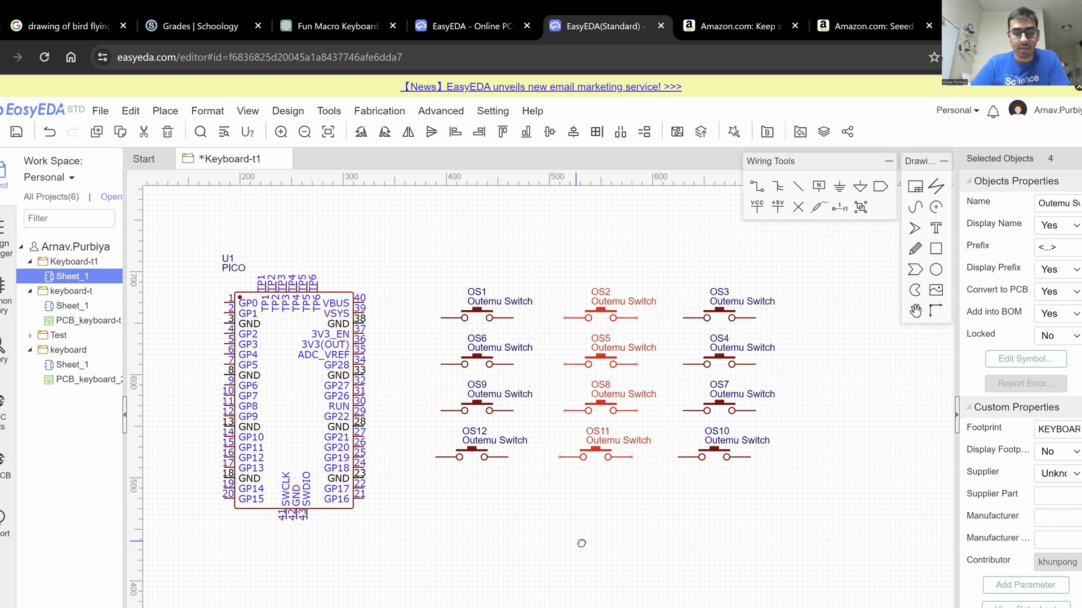
# Place a net port to the right of the PICO's 3V3(OUT) pin and name it 3.3v.
pyautogui.moveTo(627, 527); pyautogui.dragTo(689, 514, button='right')
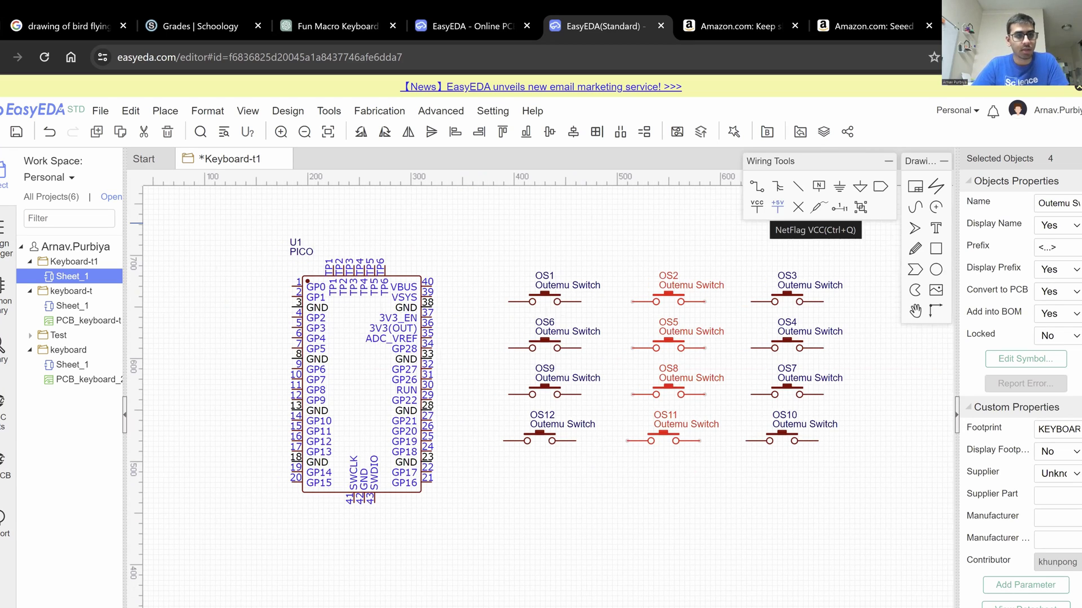
pyautogui.moveTo(616, 267); pyautogui.dragTo(568, 258, button='right')
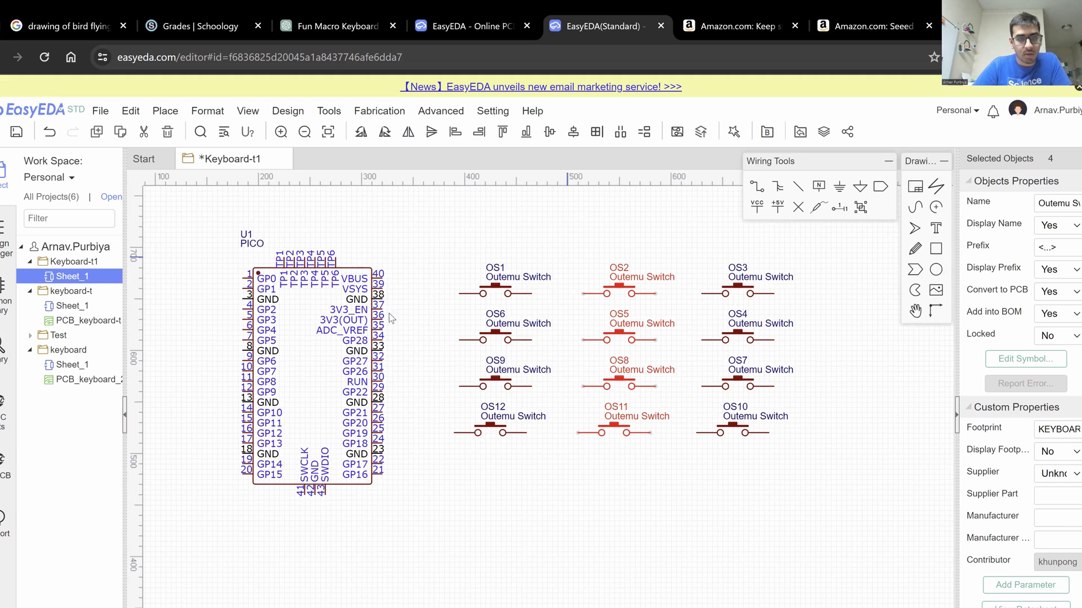
pyautogui.press('p')
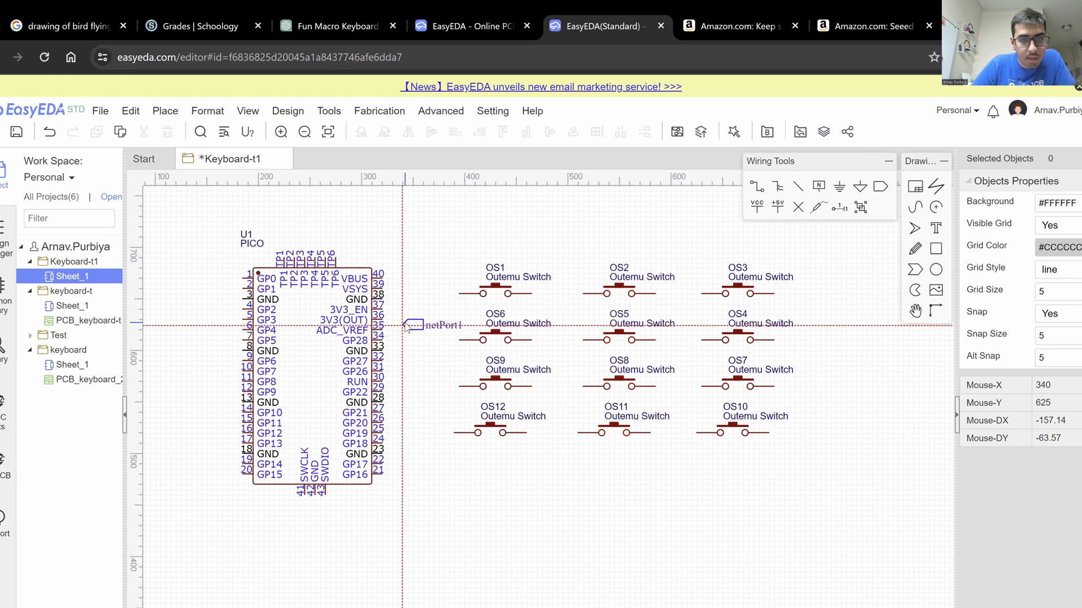
pyautogui.press('Escape')
pyautogui.doubleClick(445, 325)
pyautogui.press('BackSpace')
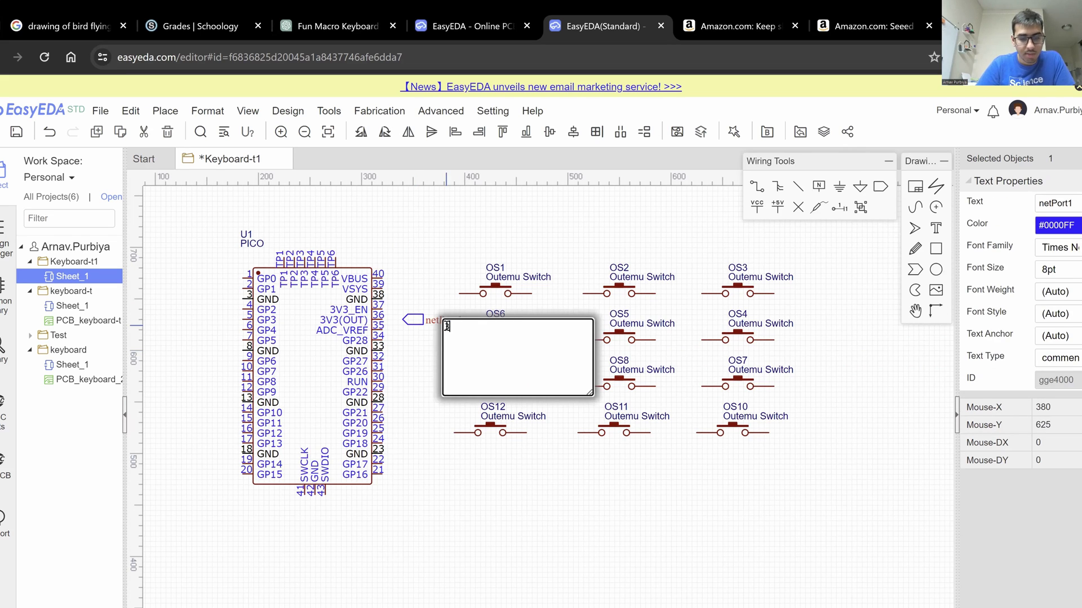
pyautogui.write('3.3v')
pyautogui.press('Return')
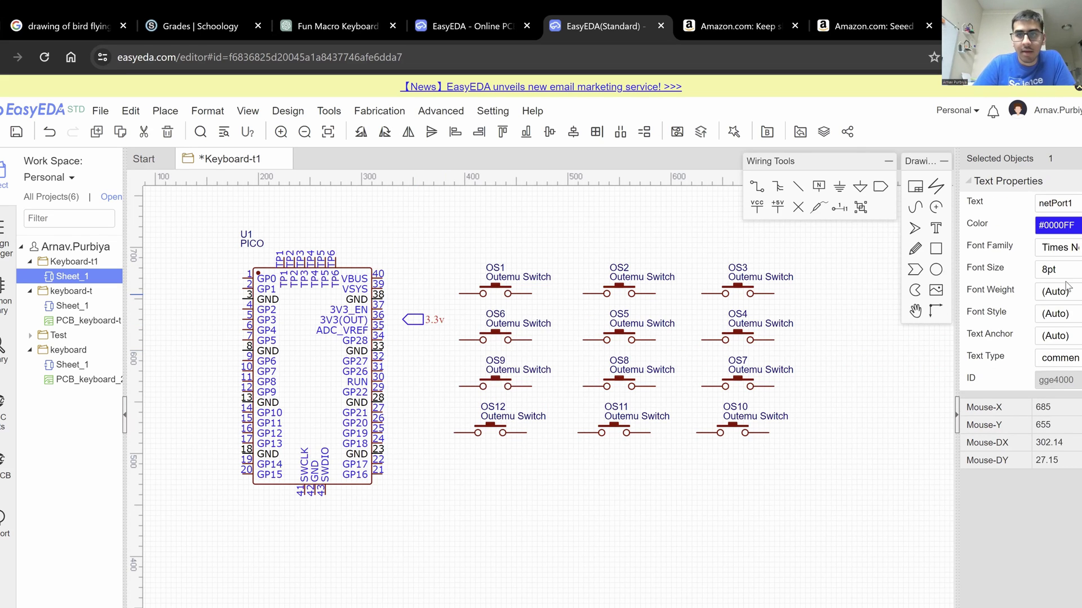
# Wire the PICO's 3V3(OUT) pin 36 to the 3.3v net port.
pyautogui.click(758, 190)
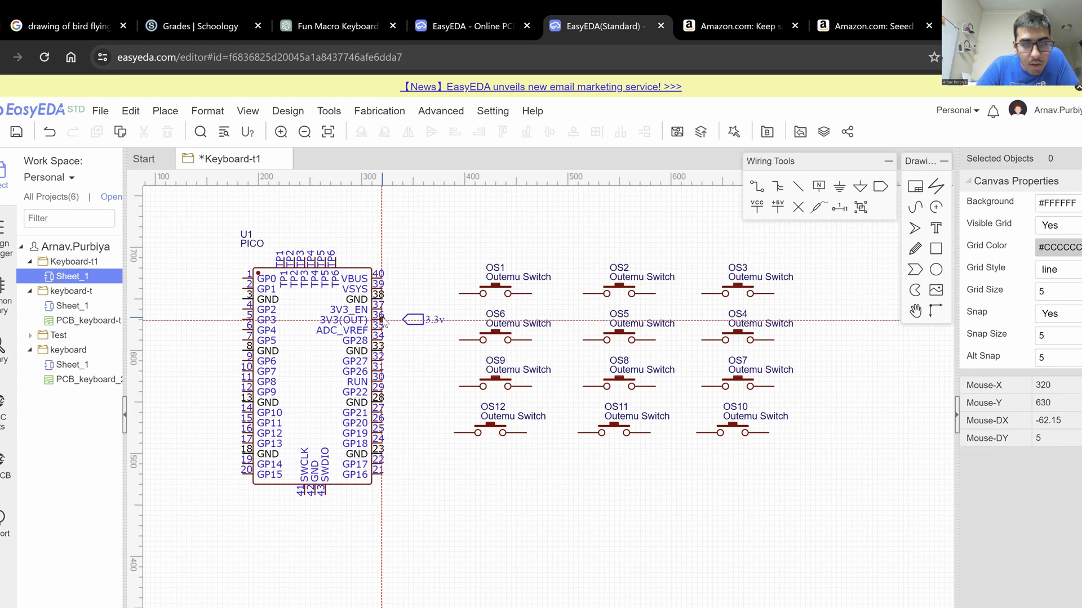
pyautogui.scroll(3, 381, 318)
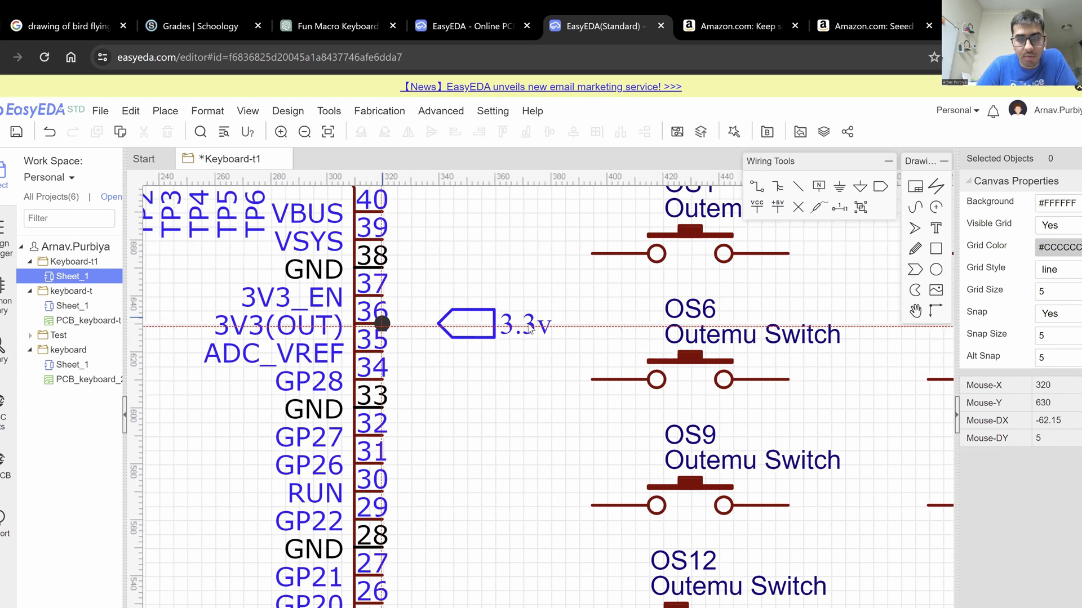
pyautogui.click(382, 324)
pyautogui.click(439, 322)
pyautogui.rightClick(439, 323)
pyautogui.scroll(1, 492, 362)
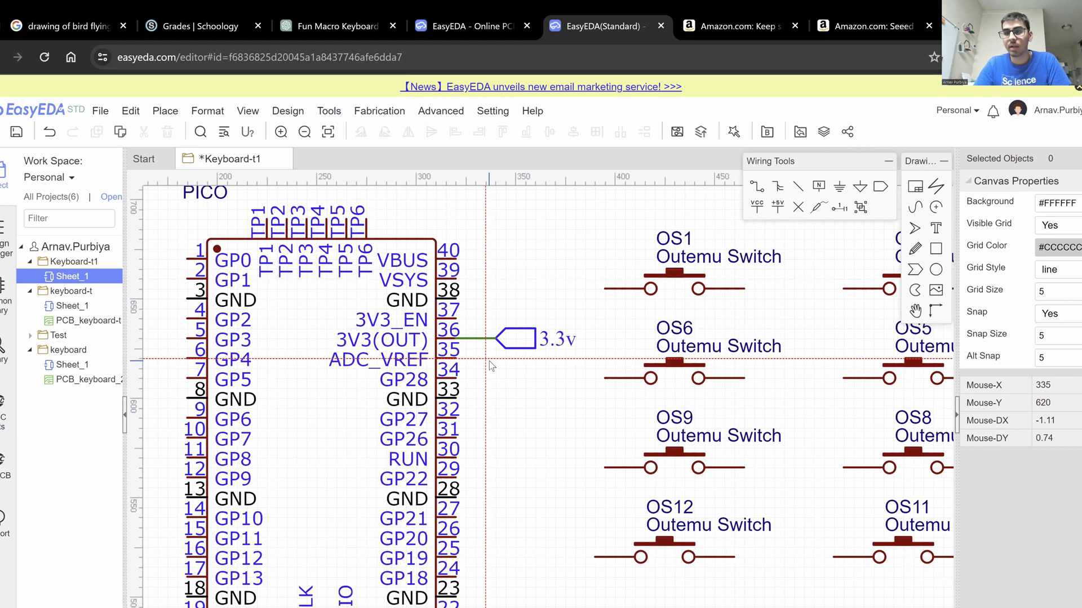
# Copy the 3.3v net port and paste one copy to the right of each switch in the first column.
pyautogui.click(501, 346)
pyautogui.scroll(2, 620, 338)
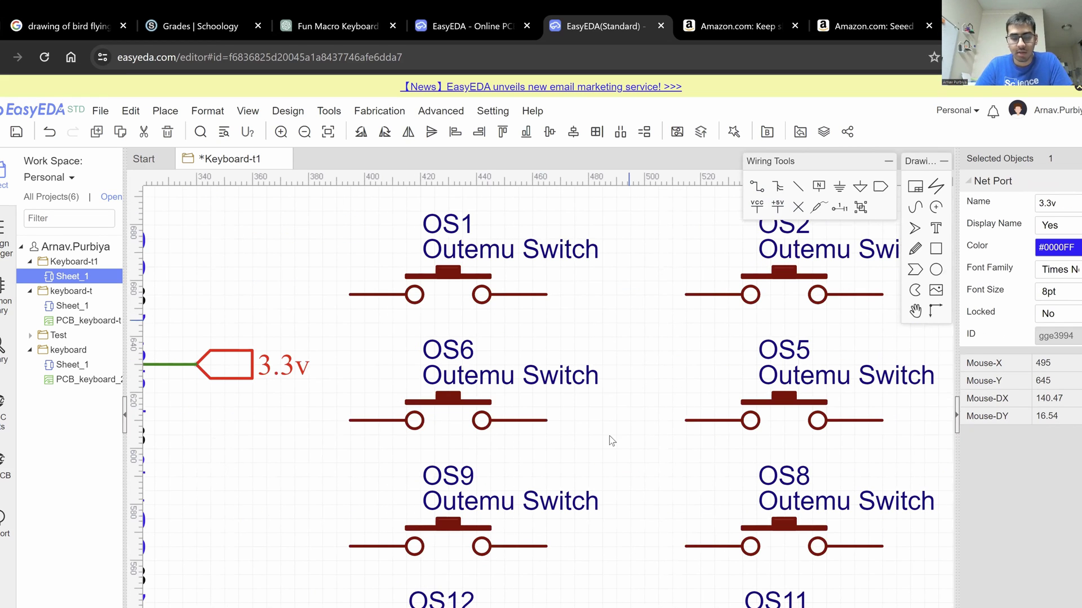
pyautogui.hotkey('ctrl', 'v')
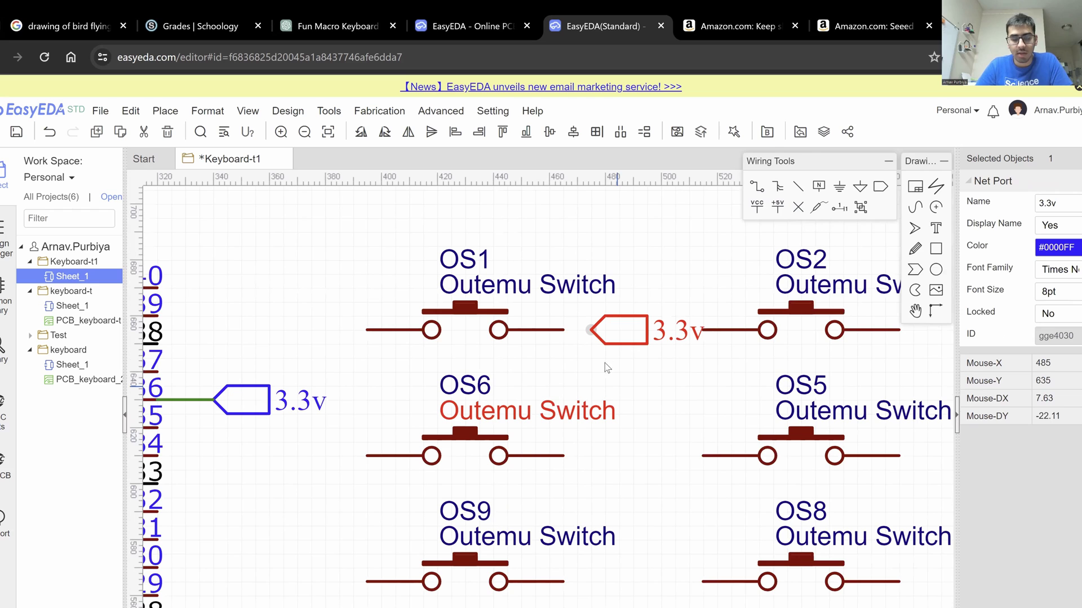
pyautogui.hotkey('ctrl', 'v')
pyautogui.click(594, 456)
pyautogui.scroll(-3, 590, 405)
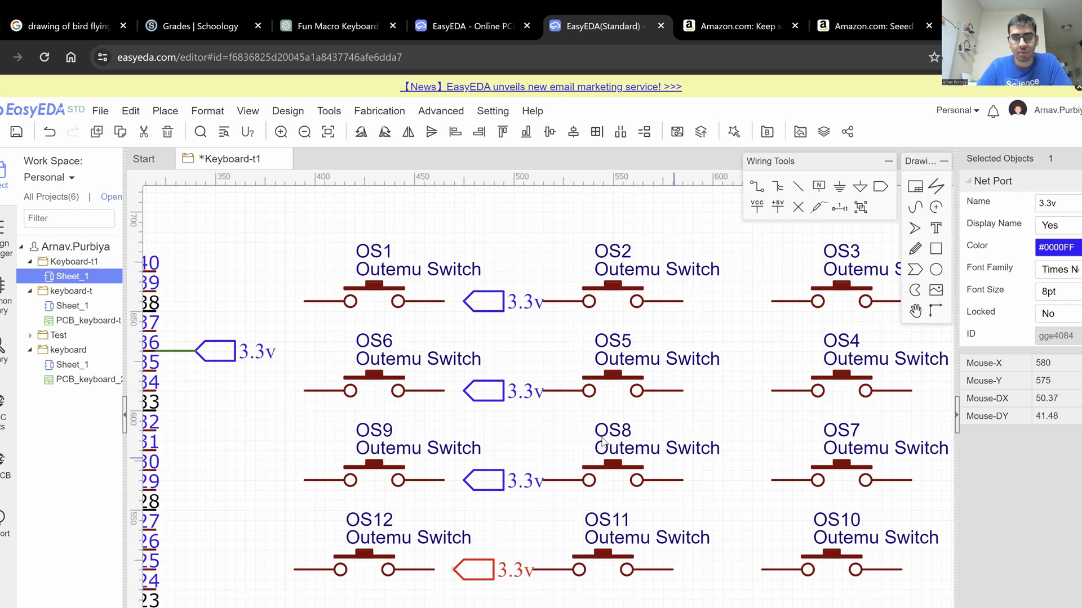
# Paste a 3.3v net port to the right of each switch in the second column.
pyautogui.hotkey('ctrl', 'v')
pyautogui.hotkey('ctrl', 'v')
pyautogui.scroll(1, 581, 507)
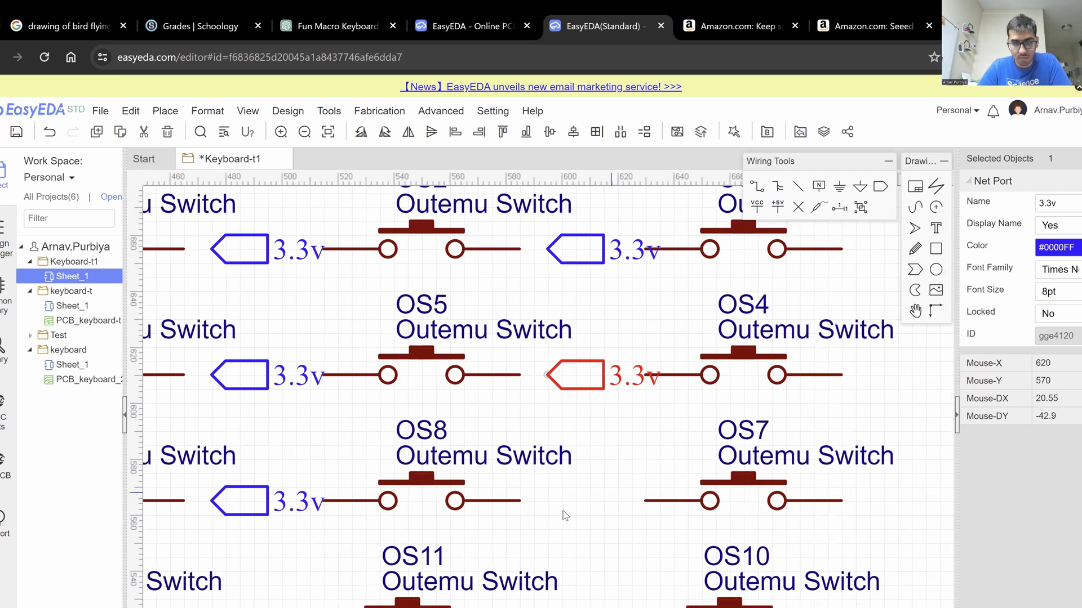
pyautogui.scroll(-1, 566, 516)
pyautogui.hotkey('ctrl', 'v')
pyautogui.click(563, 516)
pyautogui.scroll(1, 562, 516)
pyautogui.hotkey('ctrl', 'v')
pyautogui.click(546, 510)
pyautogui.scroll(-2, 642, 500)
# Shift the third switch column, and the second column with its 3.3v ports, further right to make room between columns.
pyautogui.moveTo(731, 516)
pyautogui.mouseDown()
pyautogui.moveTo(591, 245)
pyautogui.moveTo(680, 276)
pyautogui.mouseUp()
pyautogui.moveTo(575, 490); pyautogui.dragTo(471, 274)
pyautogui.press('Escape')
# Copy a 3.3v net port and paste it to the right of OS3, OS4, OS7 and OS10 in the third column.
pyautogui.click(570, 291)
pyautogui.hotkey('ctrl', 'c')
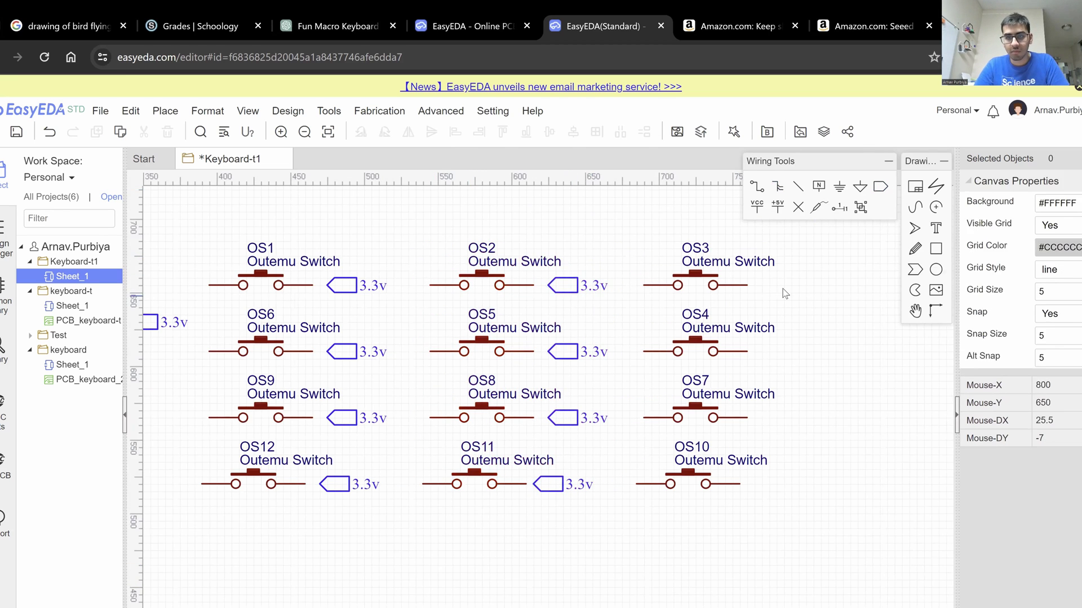
pyautogui.scroll(2, 764, 288)
pyautogui.hotkey('ctrl', 'v')
pyautogui.click(773, 283)
pyautogui.scroll(4, 788, 409)
pyautogui.hotkey('ctrl', 'v')
pyautogui.click(546, 299)
pyautogui.scroll(-6, 563, 246)
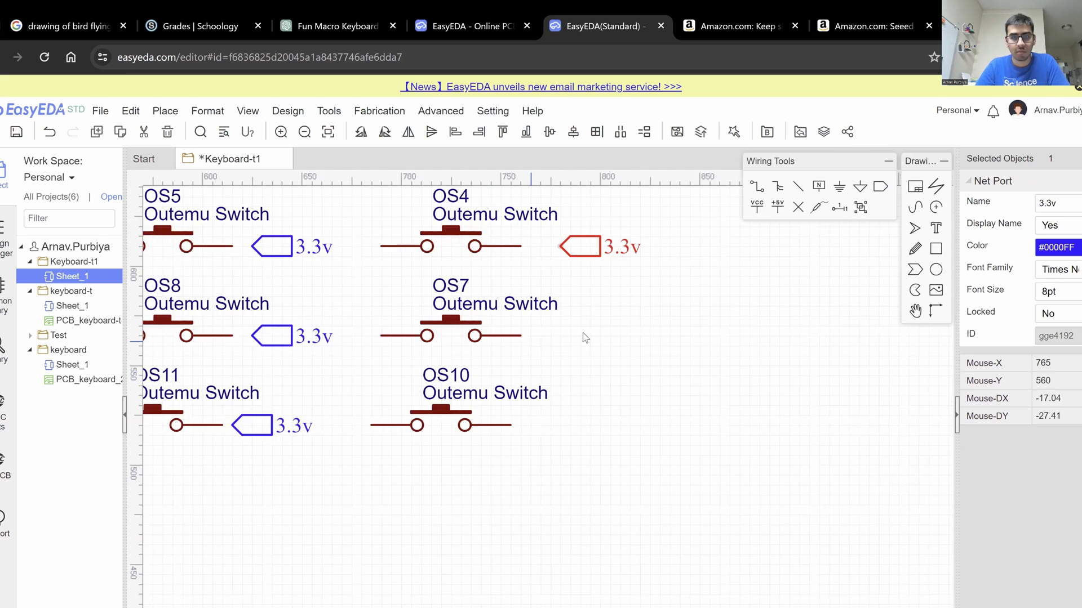
pyautogui.hotkey('ctrl', 'v')
pyautogui.click(570, 338)
pyautogui.hotkey('ctrl', 'v')
pyautogui.click(607, 443)
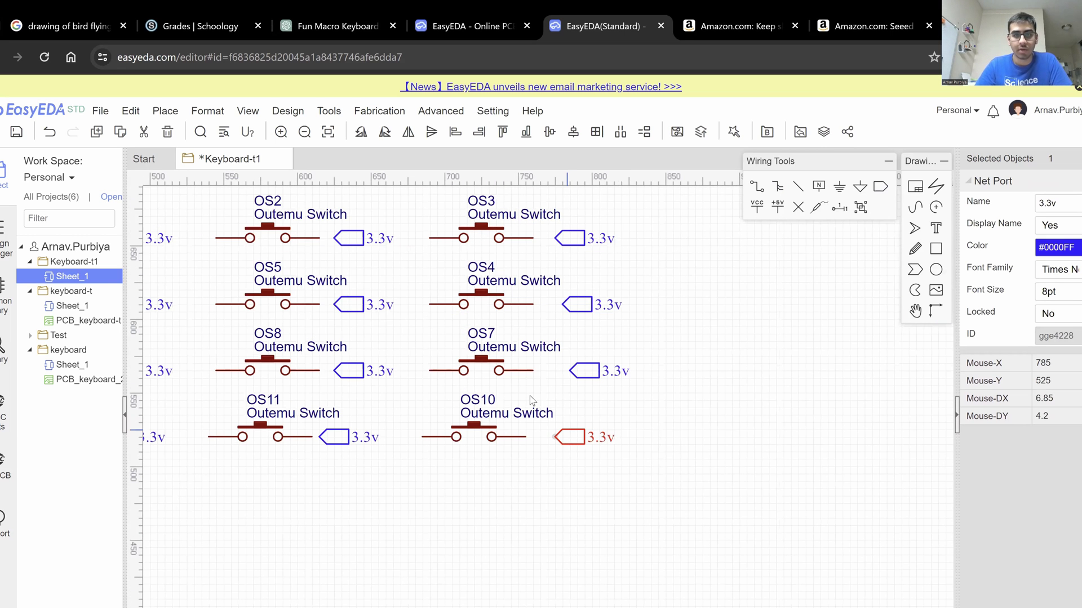
# Paste flipped 3.3v net ports facing the PICO's GP0 and GP1 pins, and delete the extra copy beside GND.
pyautogui.click(823, 241)
pyautogui.scroll(-2, 823, 241)
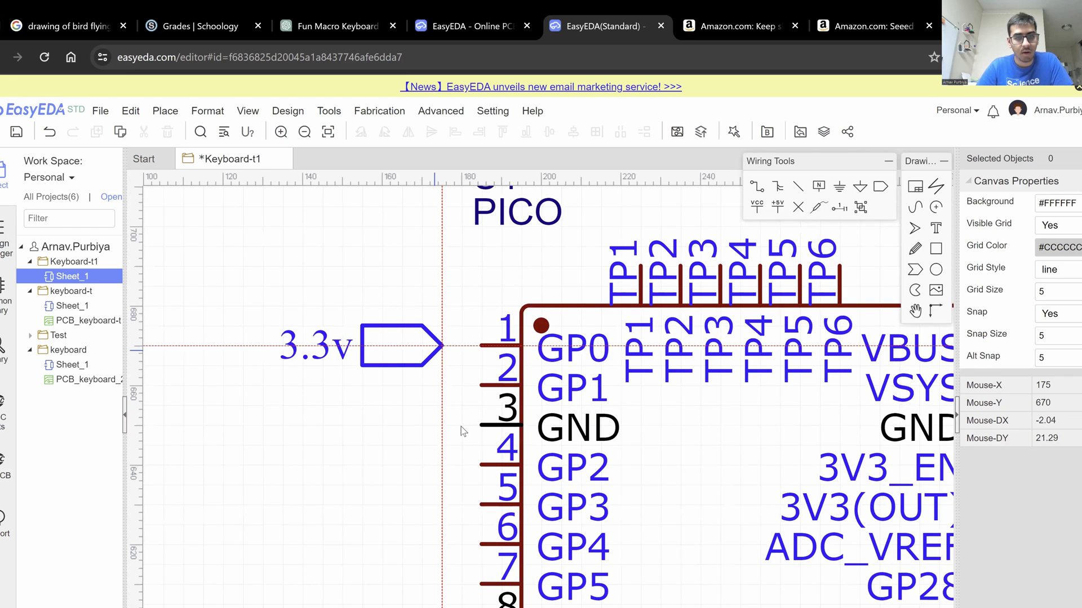
pyautogui.hotkey('ctrl', 'v')
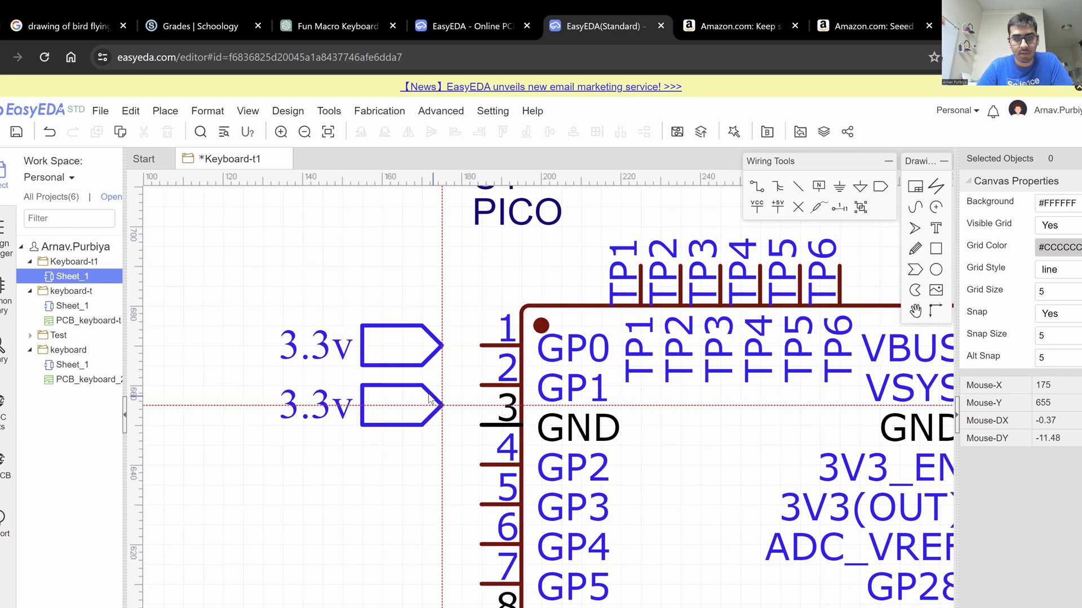
pyautogui.click(442, 384)
pyautogui.hotkey('ctrl', 'v')
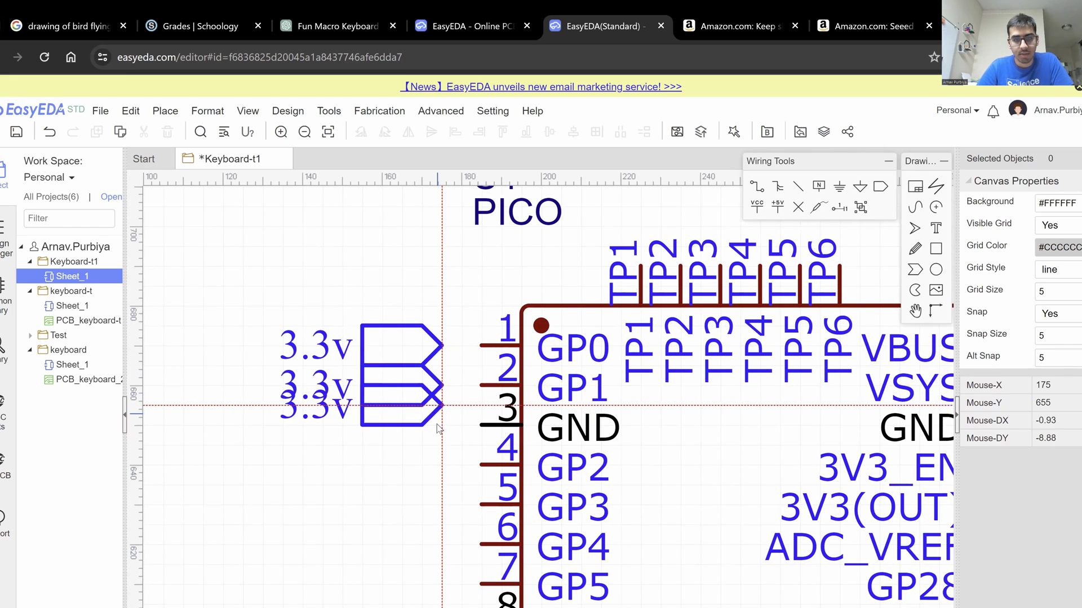
pyautogui.click(440, 427)
pyautogui.click(422, 444)
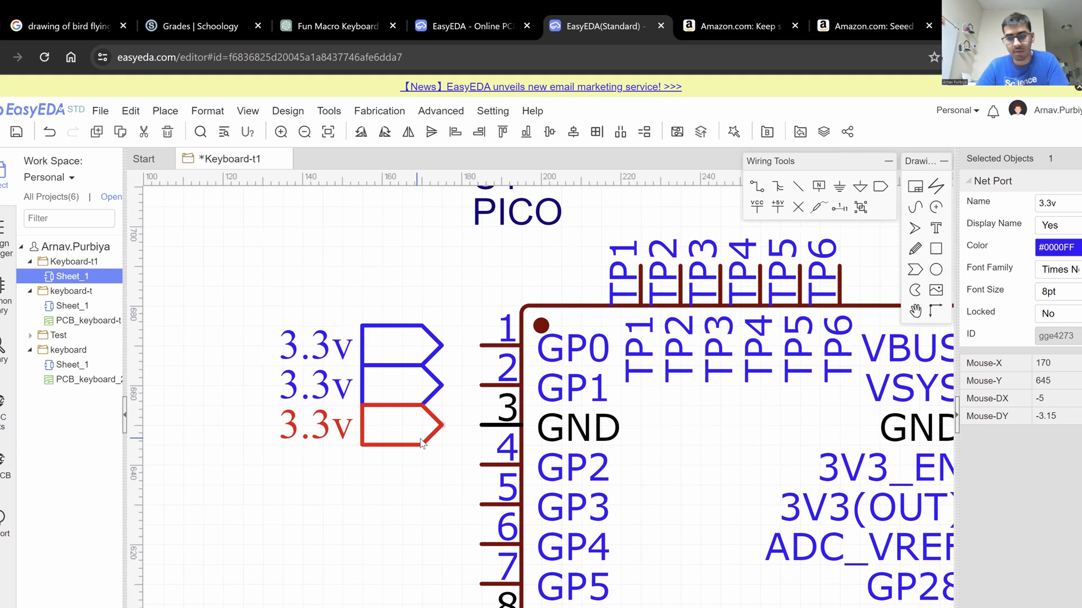
pyautogui.press('Delete')
# Rename the net port beside GP0 as 0 and the one beside GP1 as 1.
pyautogui.click(381, 356)
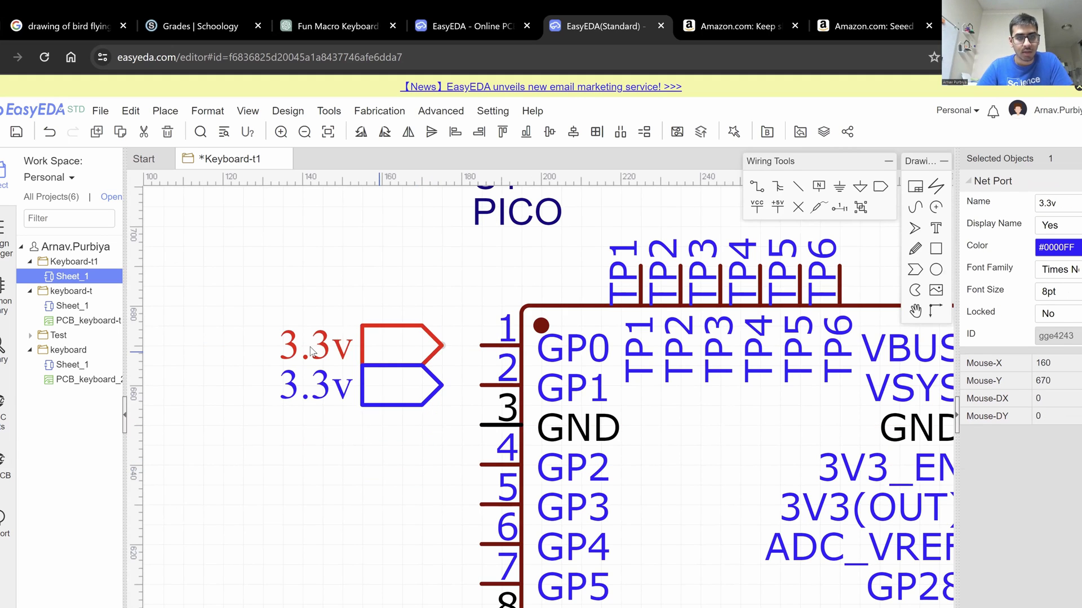
pyautogui.doubleClick(316, 347)
pyautogui.write('0')
pyautogui.click(214, 433)
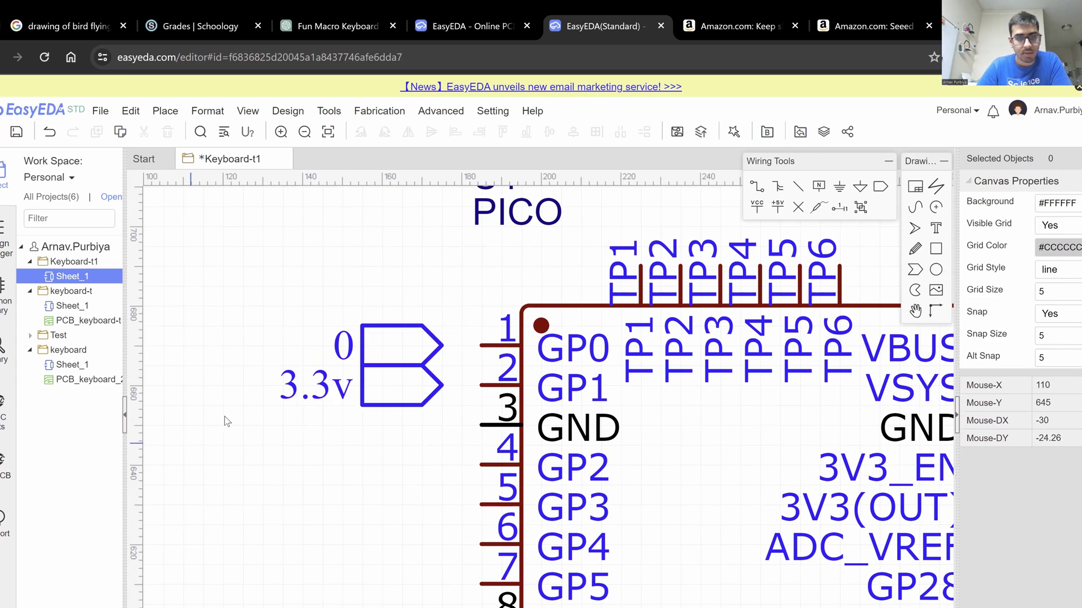
pyautogui.doubleClick(294, 381)
pyautogui.write('1')
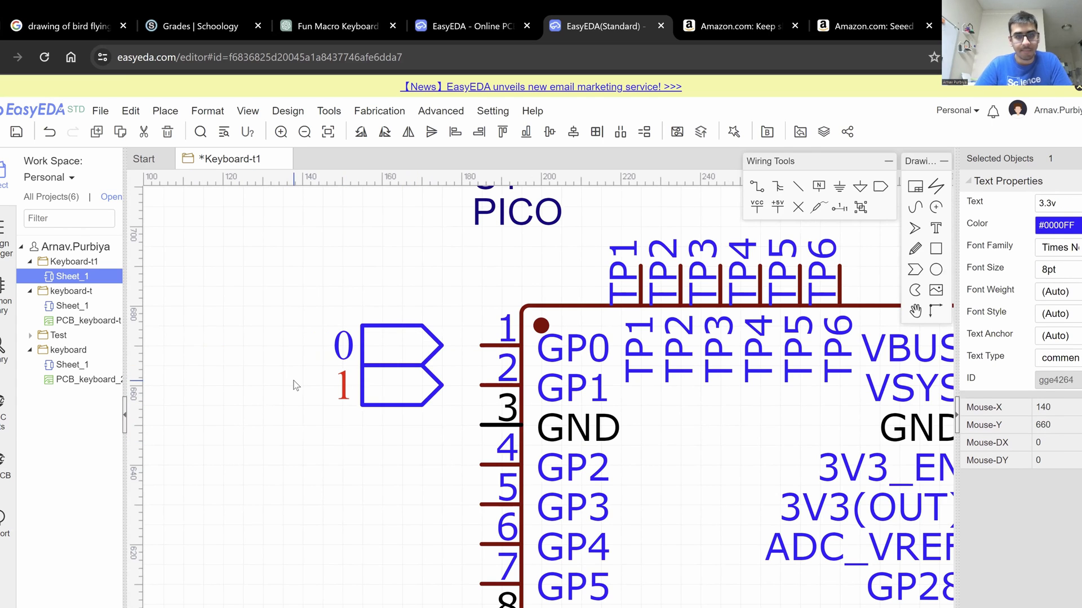
pyautogui.press('Return')
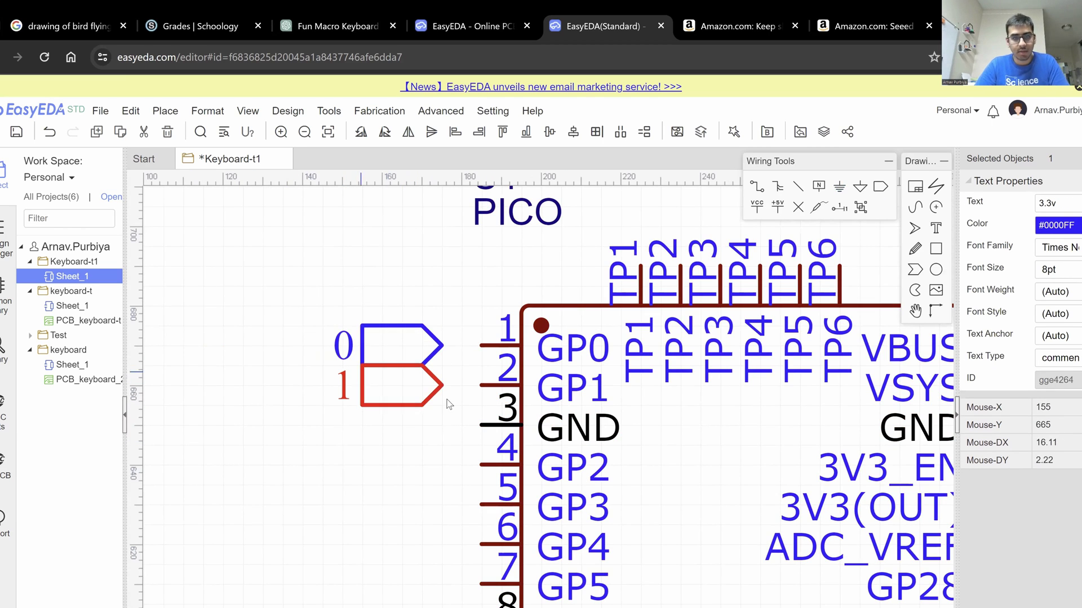
# Place net ports 2, 3, 4 and 5 to the left of the PICO's GP2 to GP5 pins.
pyautogui.click(882, 185)
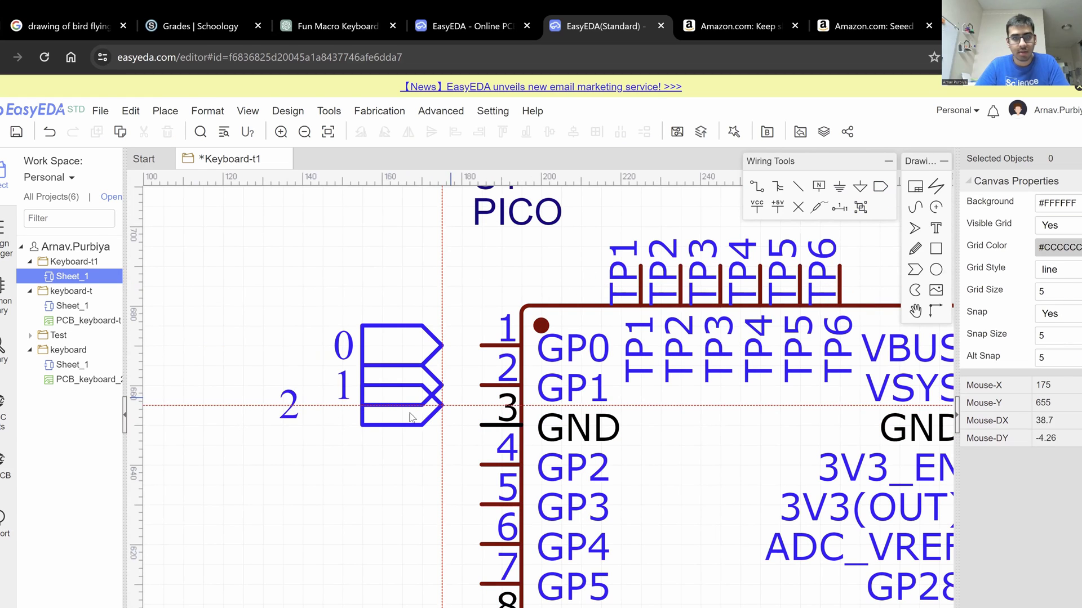
pyautogui.click(434, 466)
pyautogui.click(431, 505)
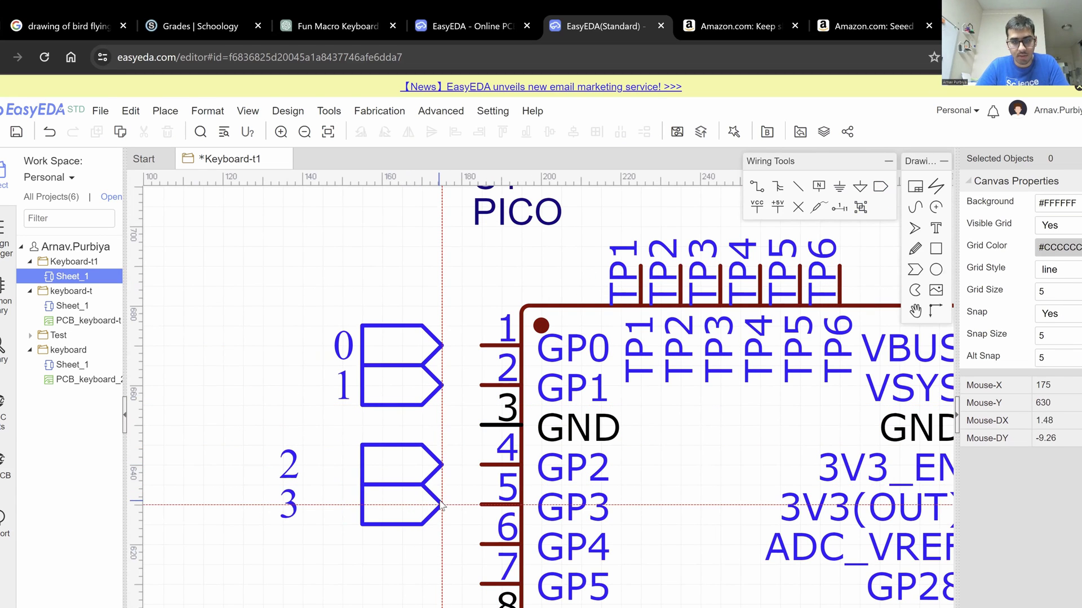
pyautogui.moveTo(474, 536); pyautogui.dragTo(484, 474, button='right')
pyautogui.click(451, 464)
pyautogui.click(449, 492)
pyautogui.moveTo(468, 574); pyautogui.dragTo(480, 426, button='right')
pyautogui.scroll(-1, 482, 445)
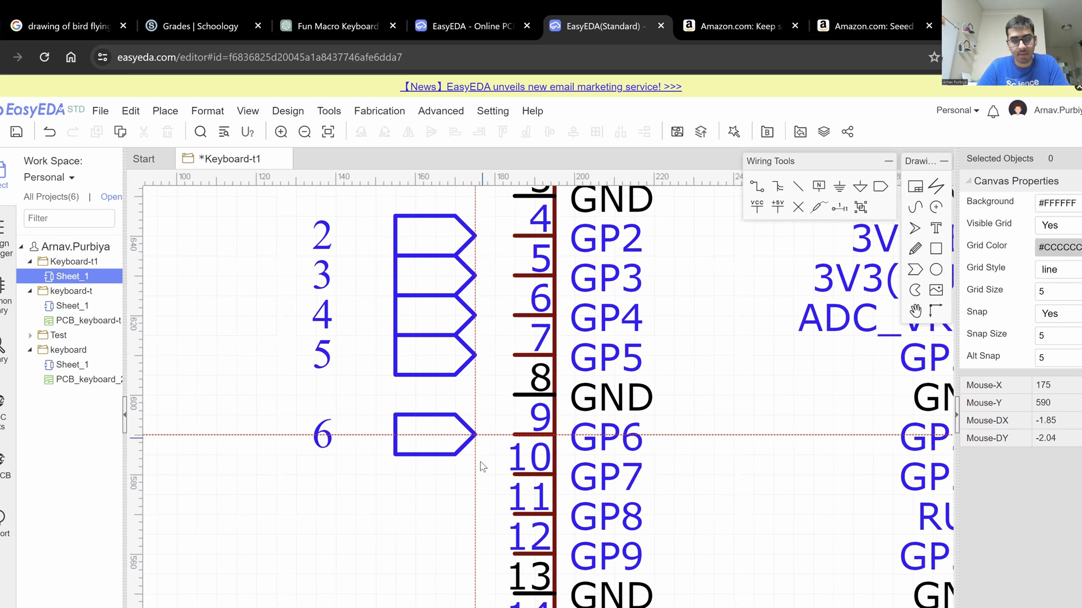
# Place net ports 6 to 11 to the left of the PICO's GP6 to GP11 pins and end port placement.
pyautogui.click(478, 437)
pyautogui.click(477, 476)
pyautogui.click(478, 515)
pyautogui.scroll(-3, 481, 385)
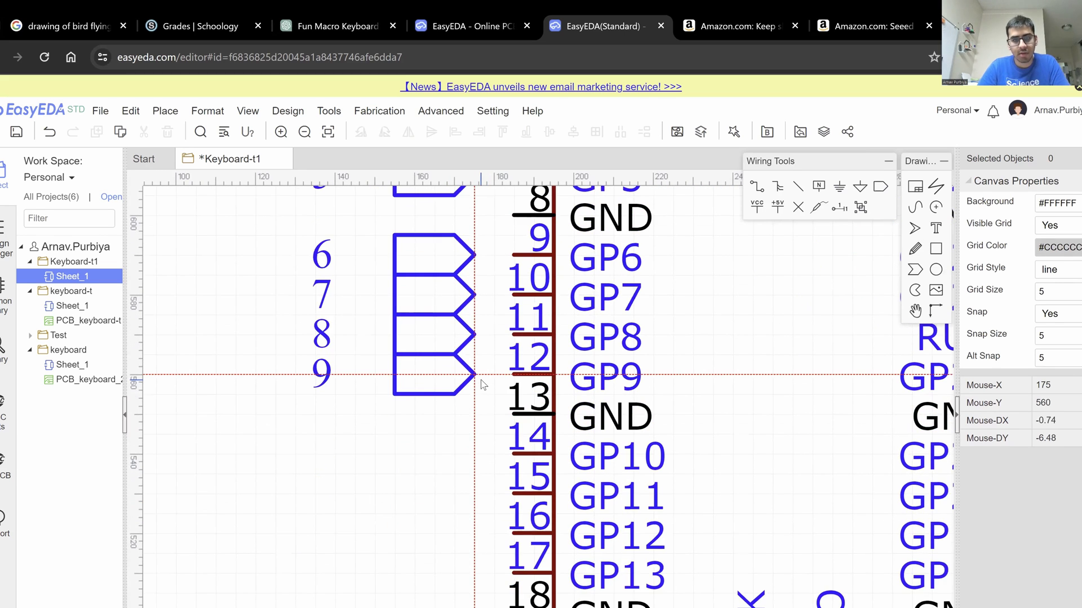
pyautogui.click(478, 410)
pyautogui.click(480, 451)
pyautogui.click(479, 492)
pyautogui.press('Escape')
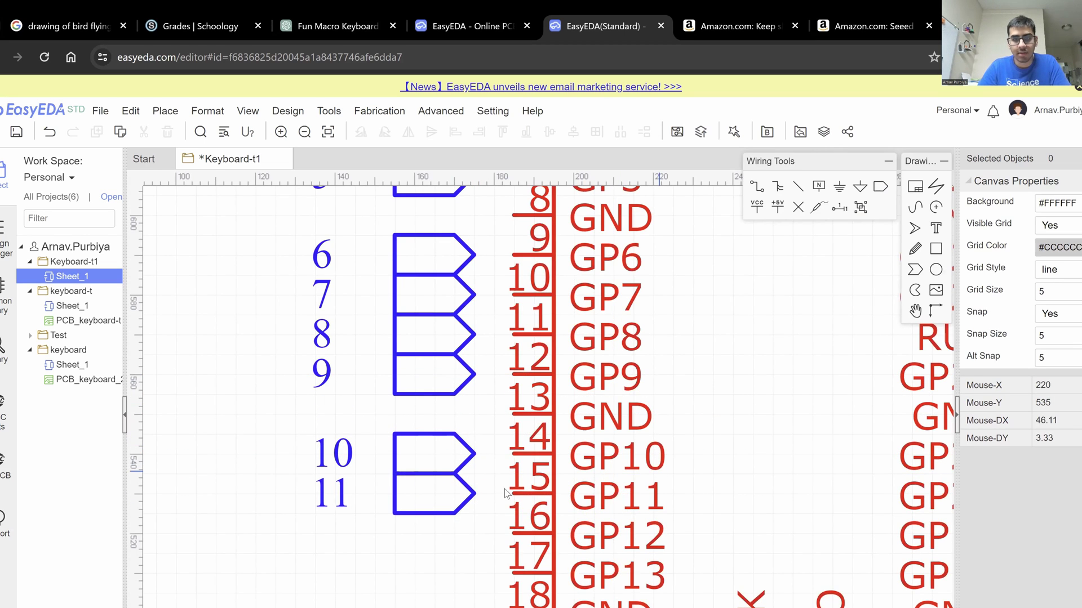
# Copy net port 0 and paste it to the left of switch OS1.
pyautogui.scroll(-4, 495, 499)
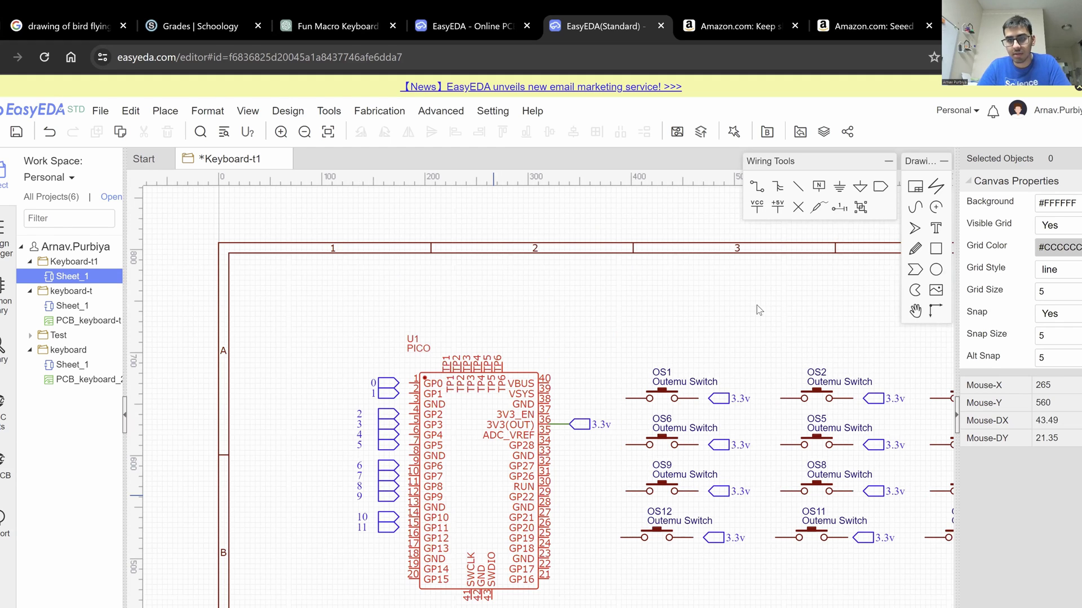
pyautogui.click(615, 399)
pyautogui.scroll(3, 615, 399)
pyautogui.hotkey('ctrl', 'v')
pyautogui.click(657, 378)
pyautogui.scroll(-1, 627, 444)
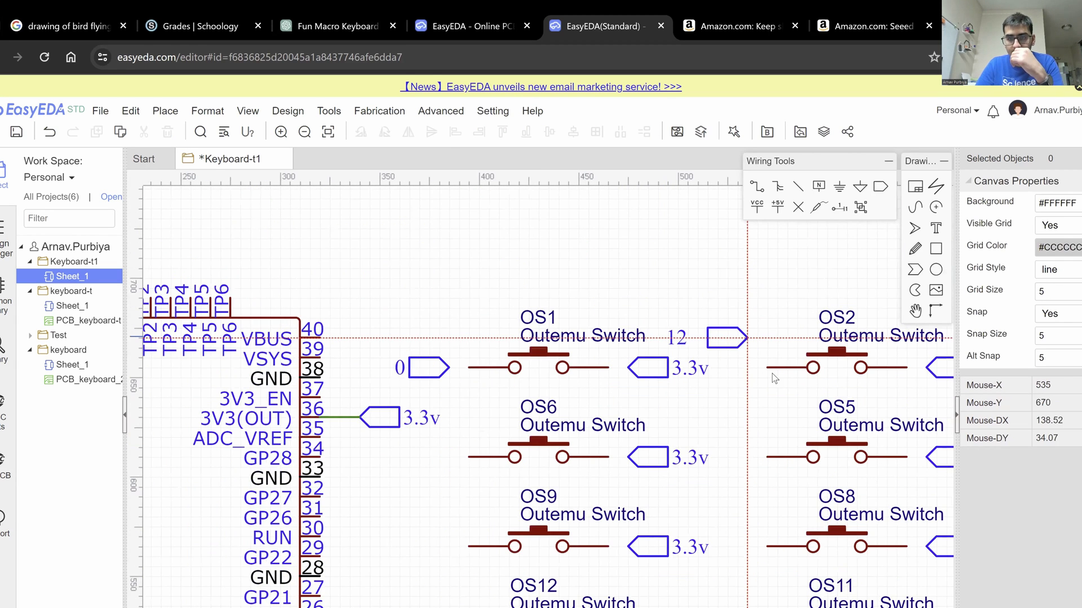
# Move the third and second switch columns with their 3.3v ports right to make room for input ports.
pyautogui.scroll(-1, 747, 428)
pyautogui.moveTo(747, 549); pyautogui.dragTo(495, 463, button='right')
pyautogui.scroll(-1, 705, 449)
pyautogui.moveTo(646, 274); pyautogui.dragTo(796, 524)
pyautogui.moveTo(668, 328); pyautogui.dragTo(727, 330)
pyautogui.moveTo(657, 510); pyautogui.dragTo(473, 306)
pyautogui.moveTo(531, 333); pyautogui.dragTo(563, 337)
pyautogui.click(534, 566)
pyautogui.scroll(3, 348, 408)
pyautogui.moveTo(412, 405); pyautogui.dragTo(660, 471, button='right')
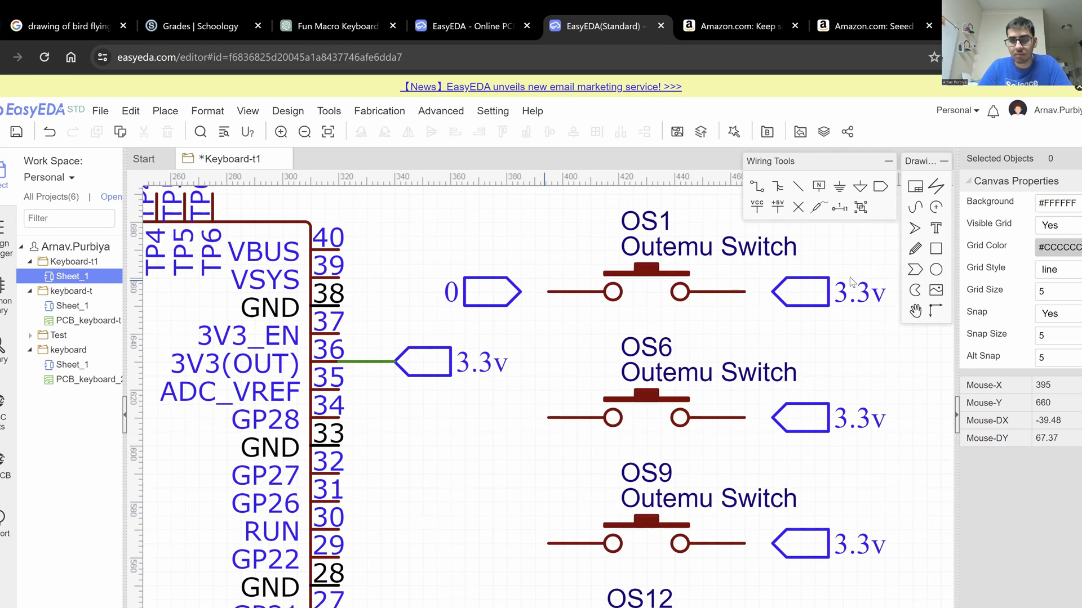
# Place a net port to the left of switch OS2 and rename it 1.
pyautogui.click(882, 188)
pyautogui.moveTo(584, 250); pyautogui.dragTo(212, 205, button='right')
pyautogui.click(635, 246)
pyautogui.rightClick(636, 246)
pyautogui.doubleClick(550, 248)
pyautogui.press('BackSpace')
pyautogui.scroll(-3, 597, 304)
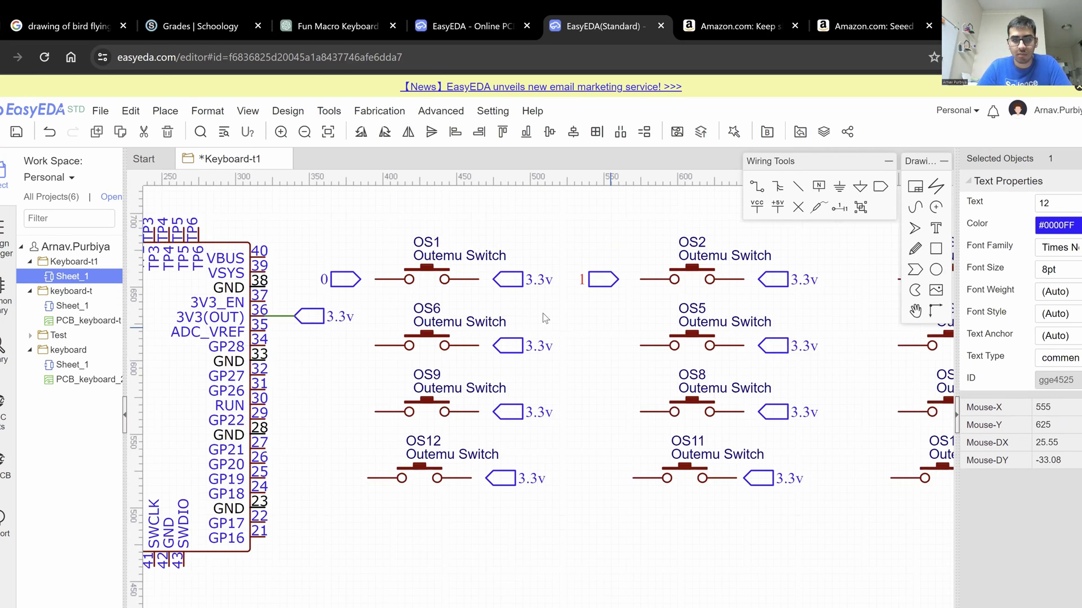
# Place net port 2 to the left of OS3, and ports 3, 4 and 5 left of OS6, OS5 and OS4.
pyautogui.click(880, 186)
pyautogui.scroll(2, 549, 311)
pyautogui.click(549, 311)
pyautogui.moveTo(407, 399); pyautogui.dragTo(952, 413, button='right')
pyautogui.click(399, 416)
pyautogui.click(756, 416)
pyautogui.click(817, 428)
# Place net ports 6 to 11 left of OS9, OS8, OS7, OS12, OS11 and OS10 in that order, and switch to the Wire tool.
pyautogui.moveTo(147, 502); pyautogui.dragTo(423, 449, button='right')
pyautogui.click(396, 464)
pyautogui.click(742, 466)
pyautogui.moveTo(782, 491); pyautogui.dragTo(623, 479, button='right')
pyautogui.click(936, 452)
pyautogui.moveTo(879, 483); pyautogui.dragTo(729, 469, button='right')
pyautogui.moveTo(461, 489); pyautogui.dragTo(753, 482, button='right')
pyautogui.click(367, 521)
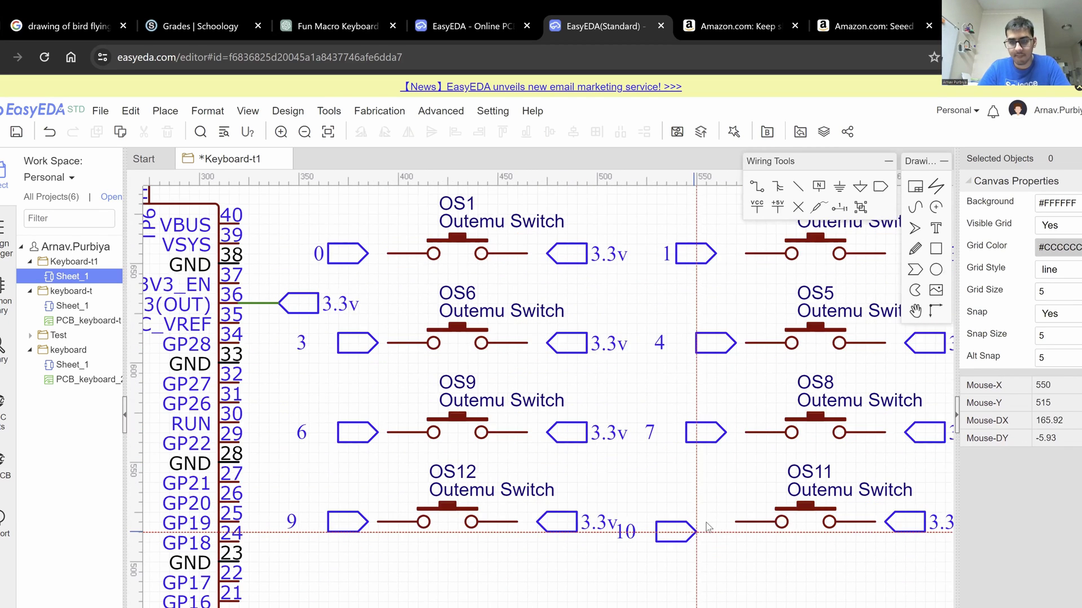
pyautogui.click(697, 522)
pyautogui.scroll(-2, 270, 476)
pyautogui.click(753, 186)
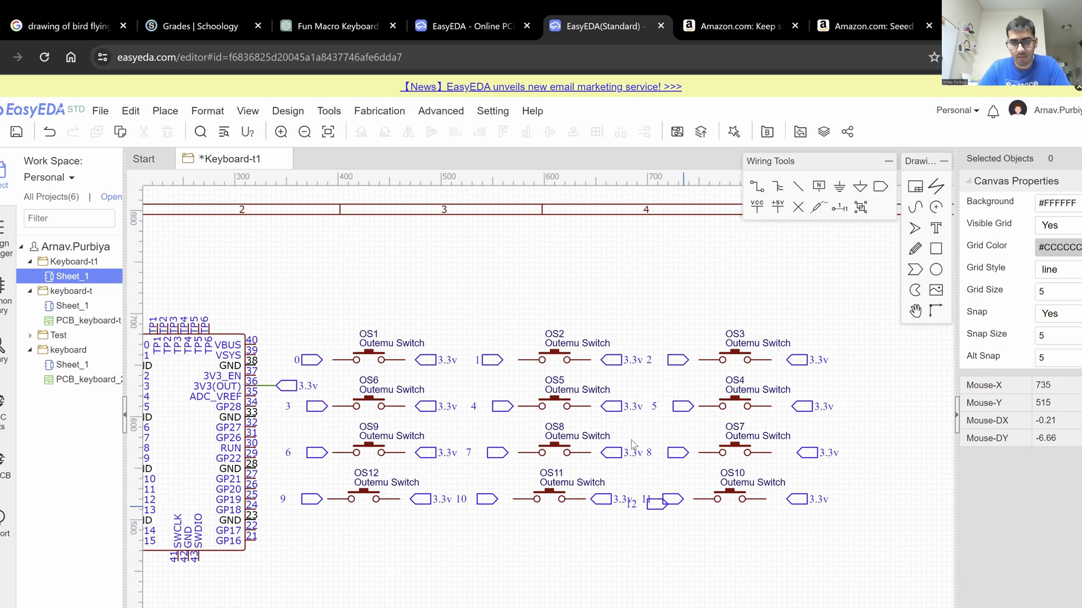
# Wire first-column switches OS1, OS6, OS9 and OS12 to input ports 0, 3, 6 and 9 and to their 3.3v ports.
pyautogui.scroll(4, 228, 395)
pyautogui.click(585, 262)
pyautogui.click(625, 262)
pyautogui.click(605, 442)
pyautogui.click(627, 441)
pyautogui.moveTo(574, 525); pyautogui.dragTo(534, 321, button='right')
pyautogui.click(563, 416)
pyautogui.click(583, 416)
pyautogui.click(542, 594)
pyautogui.click(563, 594)
pyautogui.scroll(-2, 233, 588)
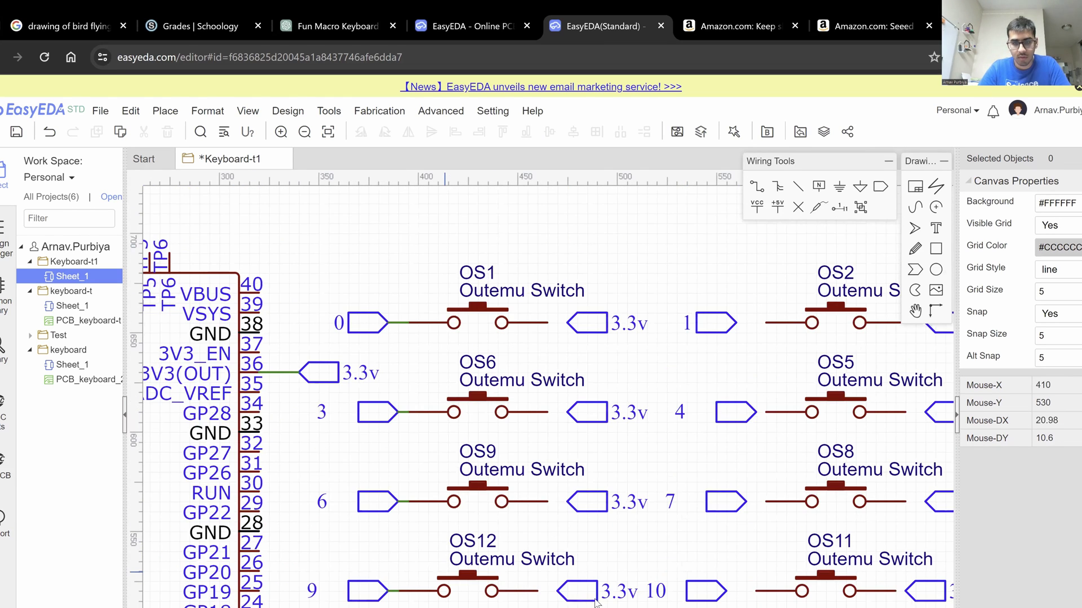
pyautogui.scroll(3, 575, 601)
pyautogui.scroll(-4, 644, 341)
pyautogui.scroll(4, 498, 274)
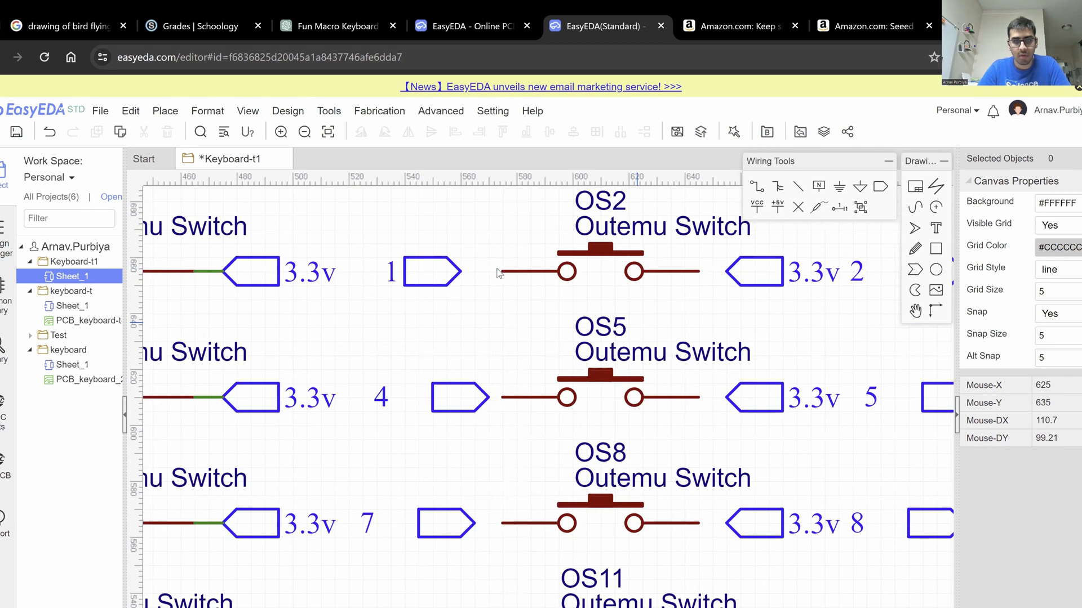
# Wire second-column switches OS2, OS5, OS8 and OS11 to input ports 1, 4, 7 and 10 and to their 3.3v ports.
pyautogui.click(455, 269)
pyautogui.click(495, 269)
pyautogui.click(693, 269)
pyautogui.click(719, 269)
pyautogui.click(483, 394)
pyautogui.click(496, 394)
pyautogui.click(692, 393)
pyautogui.click(719, 394)
pyautogui.click(690, 430)
pyautogui.click(718, 430)
pyautogui.click(439, 557)
pyautogui.click(479, 556)
pyautogui.click(676, 556)
pyautogui.click(689, 556)
# Wire third-column switches OS3, OS4, OS7 and OS10 to input ports 2, 5, 8 and 11 and to their 3.3v ports.
pyautogui.moveTo(501, 439); pyautogui.dragTo(449, 439, button='right')
pyautogui.scroll(2, 450, 390)
pyautogui.click(454, 387)
pyautogui.click(732, 386)
pyautogui.click(791, 387)
pyautogui.click(434, 565)
pyautogui.click(454, 565)
pyautogui.click(732, 565)
pyautogui.click(811, 565)
pyautogui.moveTo(763, 583); pyautogui.dragTo(831, 363, button='right')
pyautogui.click(484, 525)
pyautogui.click(521, 525)
pyautogui.click(744, 483)
pyautogui.click(843, 483)
pyautogui.click(530, 553)
pyautogui.click(608, 553)
pyautogui.click(316, 543)
# Wire net ports 0 to 5 beside the Pico to its GP0 to GP5 pins.
pyautogui.scroll(-5, 376, 502)
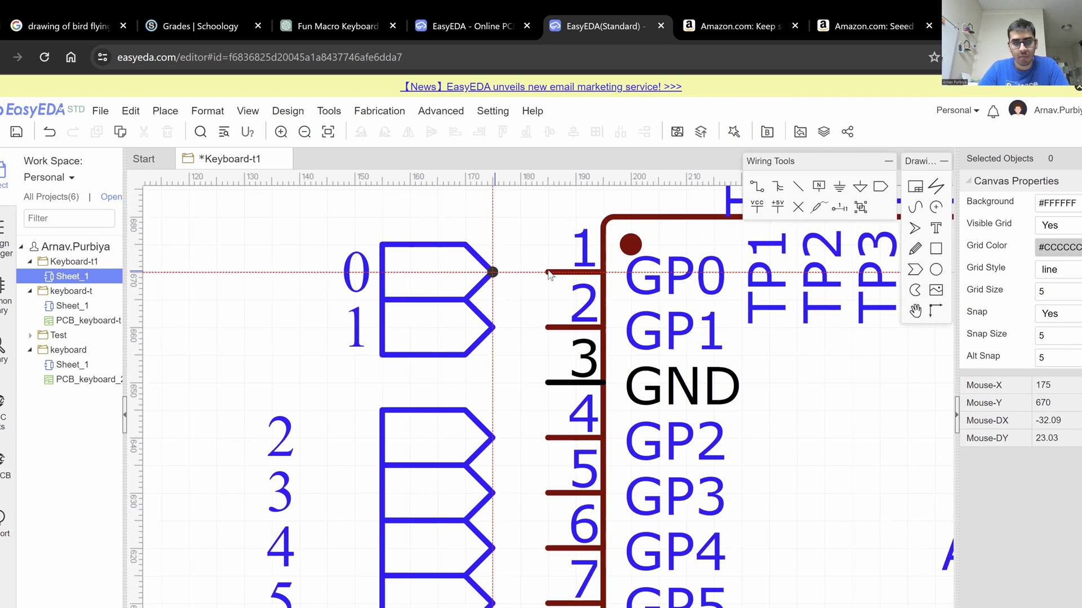
pyautogui.click(493, 273)
pyautogui.doubleClick(550, 272)
pyautogui.click(493, 327)
pyautogui.doubleClick(549, 327)
pyautogui.click(492, 437)
pyautogui.doubleClick(550, 437)
pyautogui.click(493, 493)
pyautogui.doubleClick(549, 493)
pyautogui.scroll(-3, 493, 602)
pyautogui.scroll(3, 493, 602)
# Wire net ports 6 to 11 beside the Pico to its GP6 to GP11 pins.
pyautogui.click(491, 219)
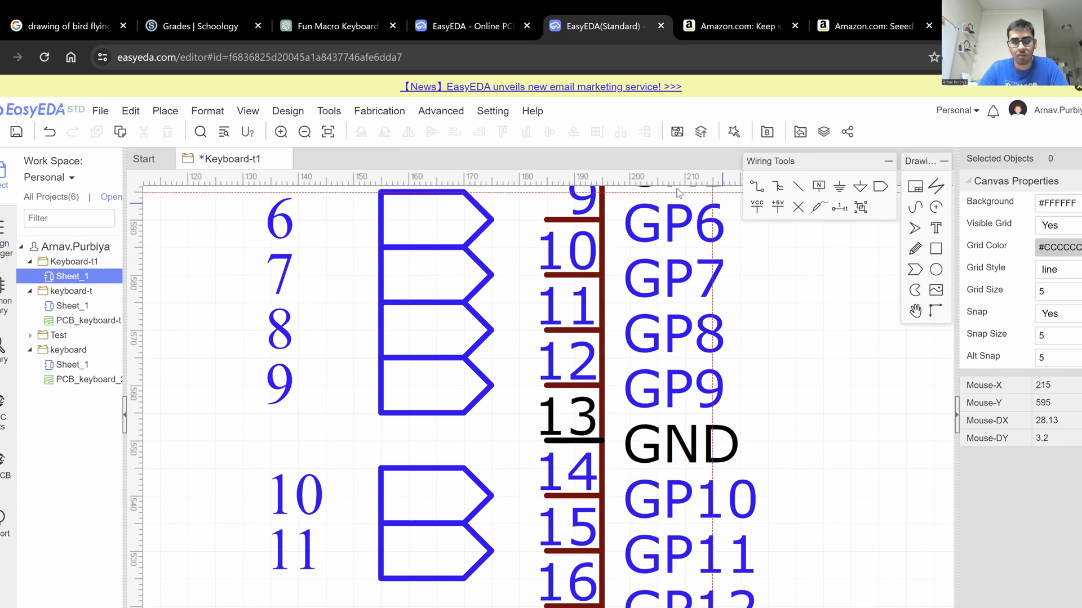
pyautogui.doubleClick(549, 219)
pyautogui.click(491, 275)
pyautogui.click(550, 275)
pyautogui.click(491, 330)
pyautogui.click(549, 330)
pyautogui.click(491, 385)
pyautogui.click(549, 386)
pyautogui.scroll(1, 534, 463)
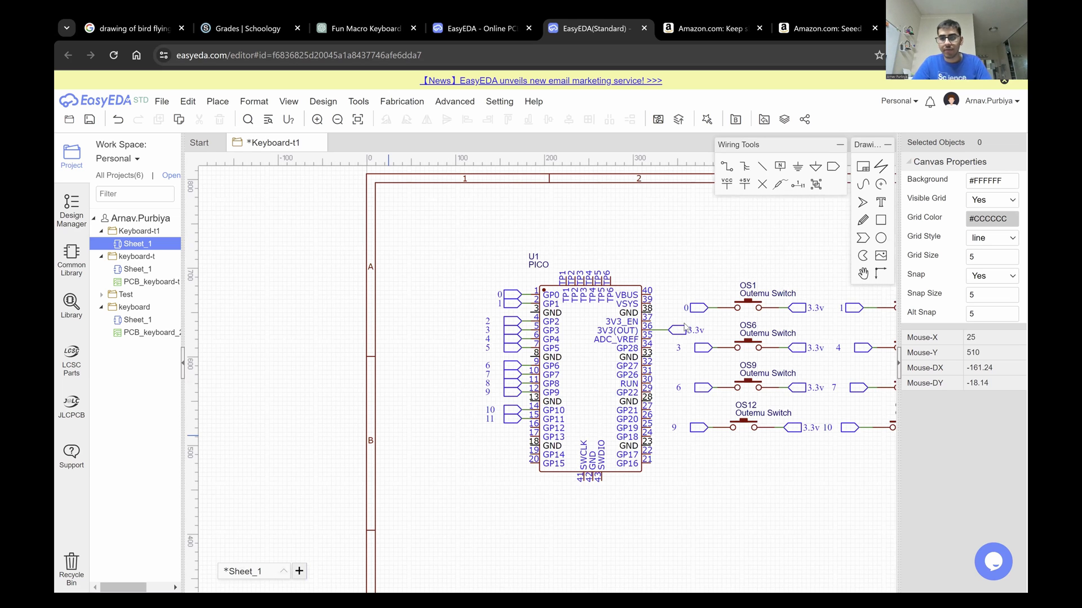
# Save and convert the schematic to a PCB without the net check, using mm, 2 copper layers and a 151.20 × 84.00 mm Round Rectangular outline.
pyautogui.hotkey('ctrl', 's')
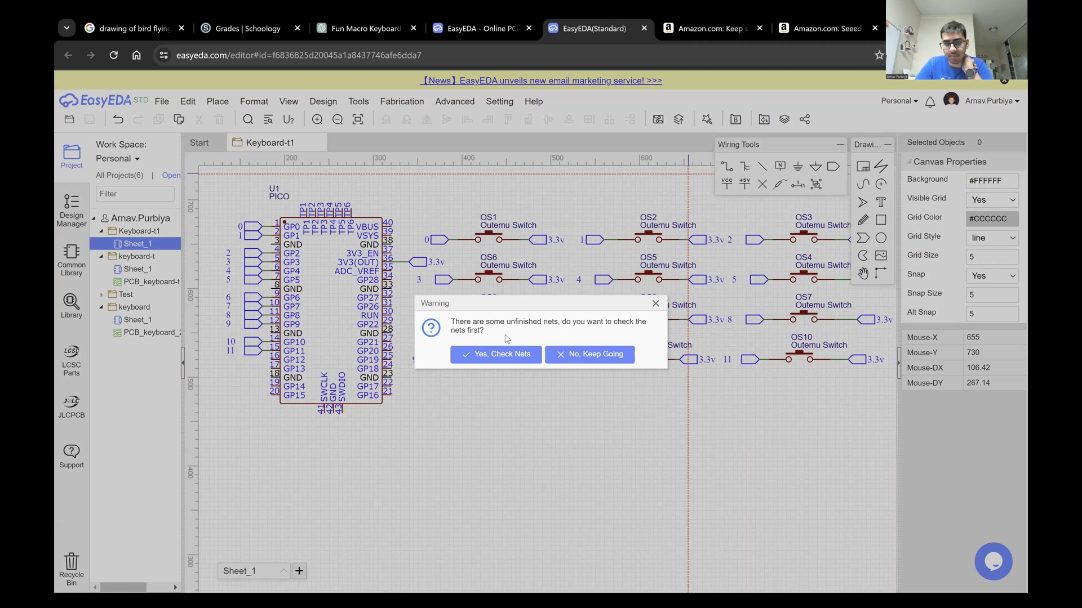
pyautogui.click(570, 353)
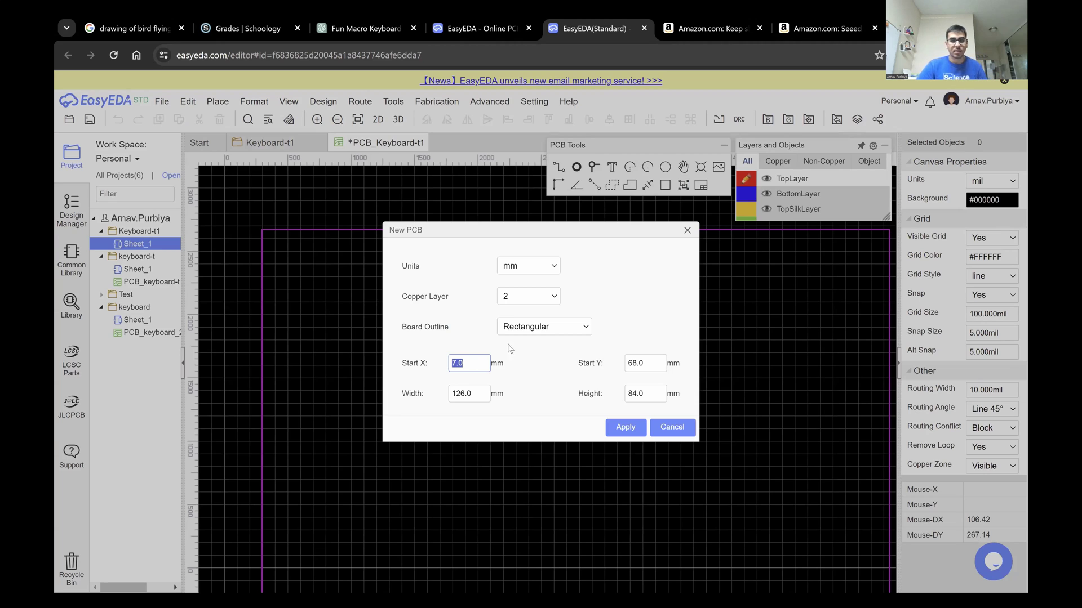
pyautogui.click(517, 331)
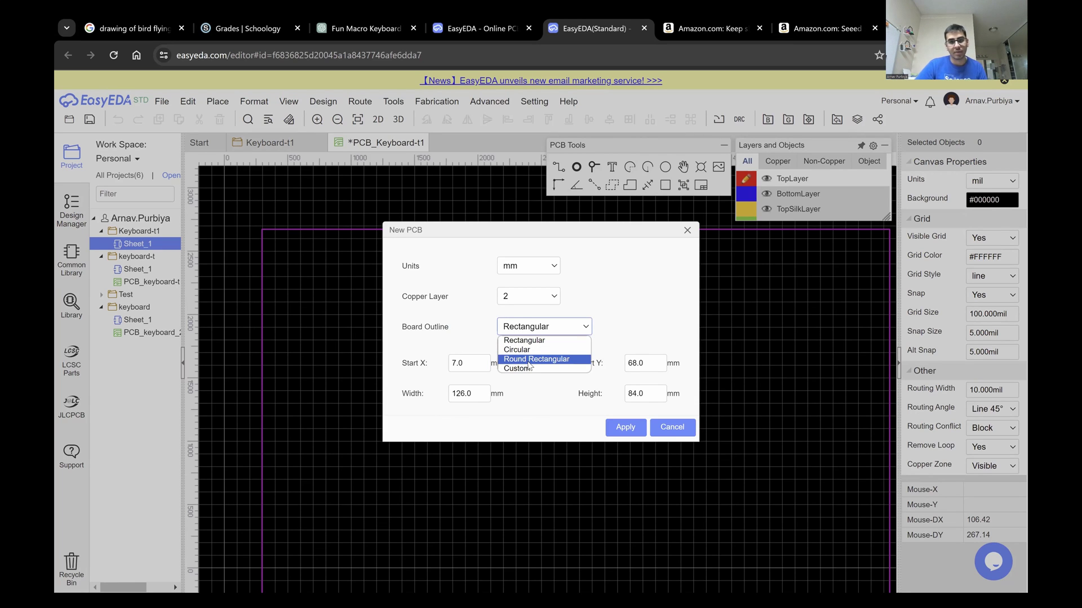
pyautogui.click(530, 361)
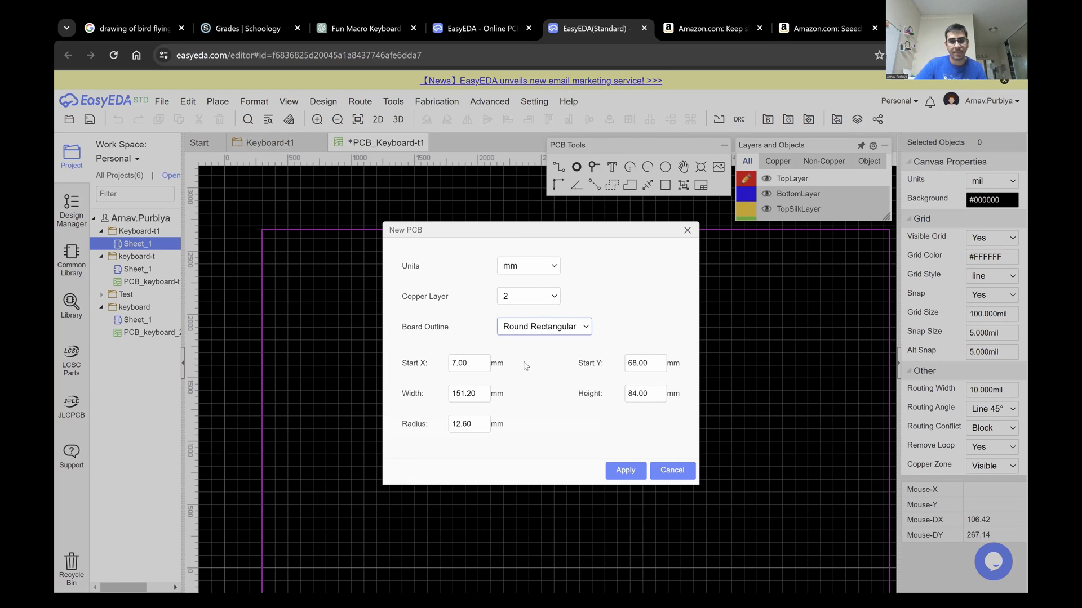
pyautogui.click(518, 297)
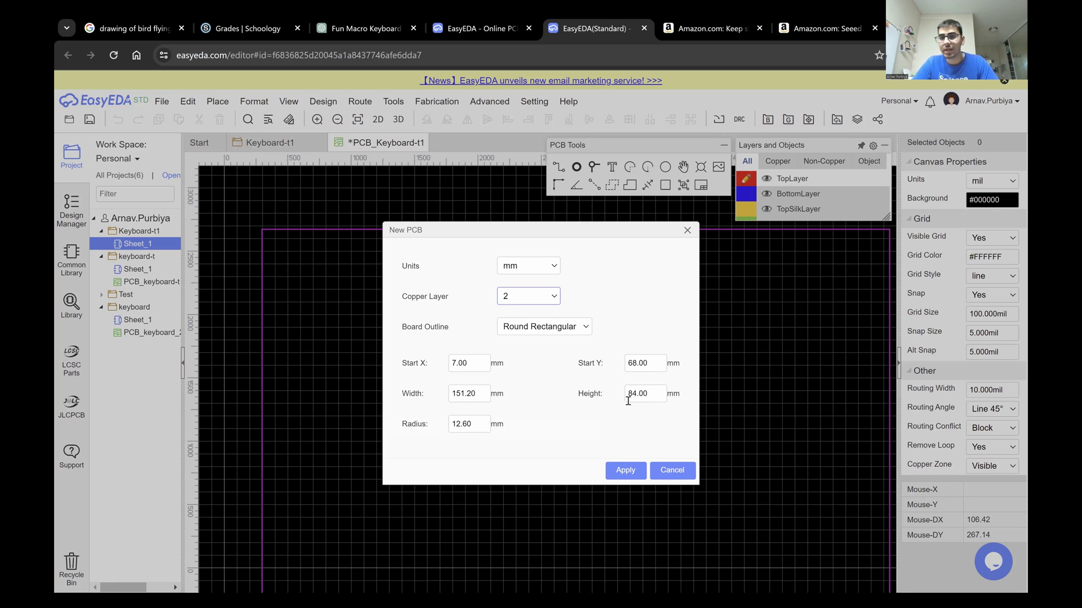
pyautogui.click(624, 470)
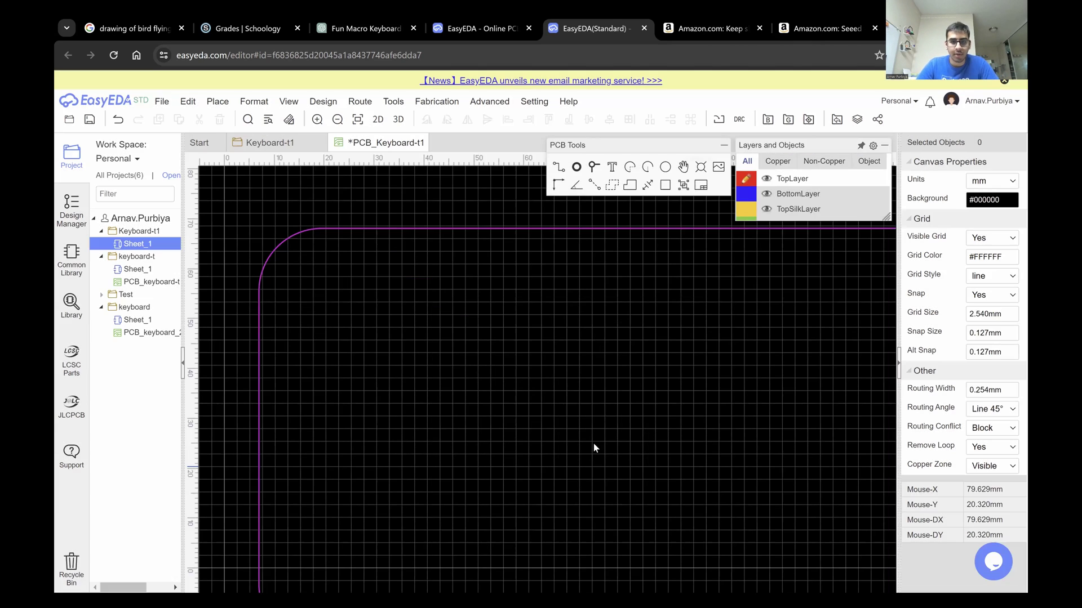
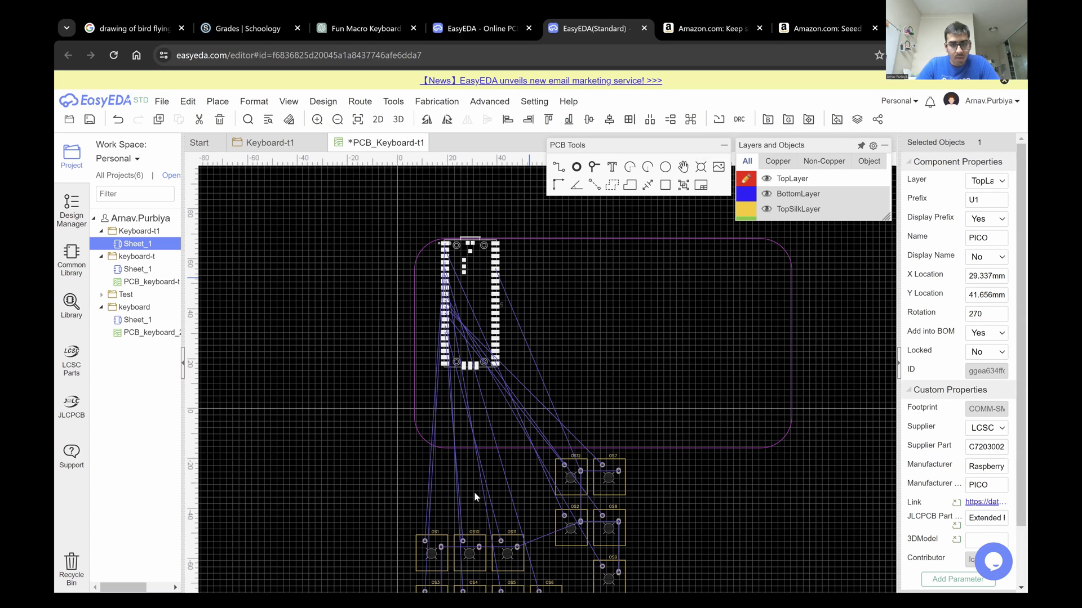
# Move switch OS2 inside the board outline, to the right of the Pico's upper end.
pyautogui.scroll(3, 610, 487)
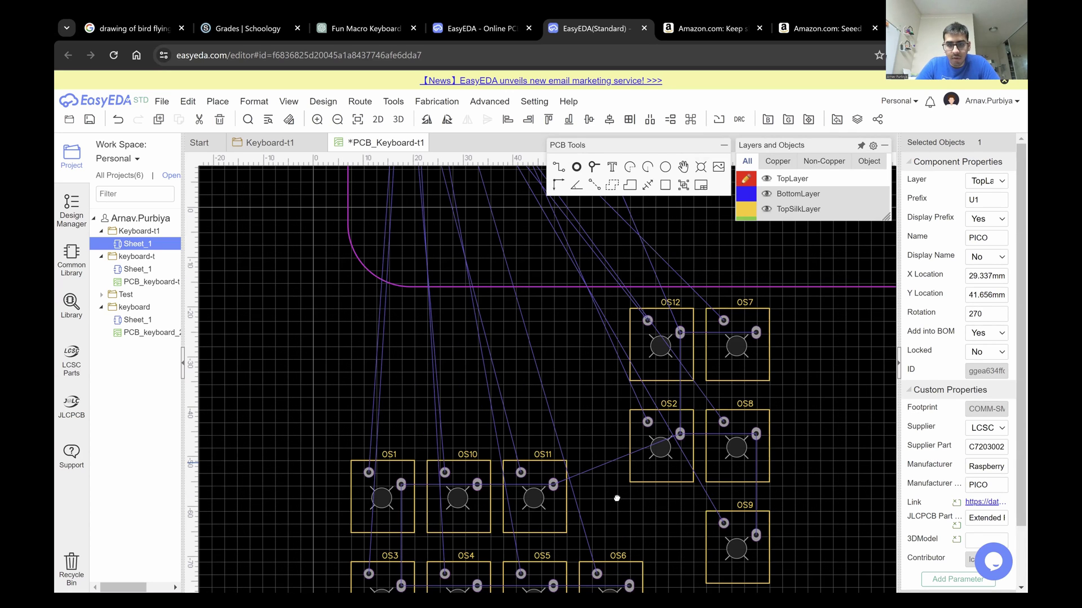
pyautogui.scroll(-1, 617, 437)
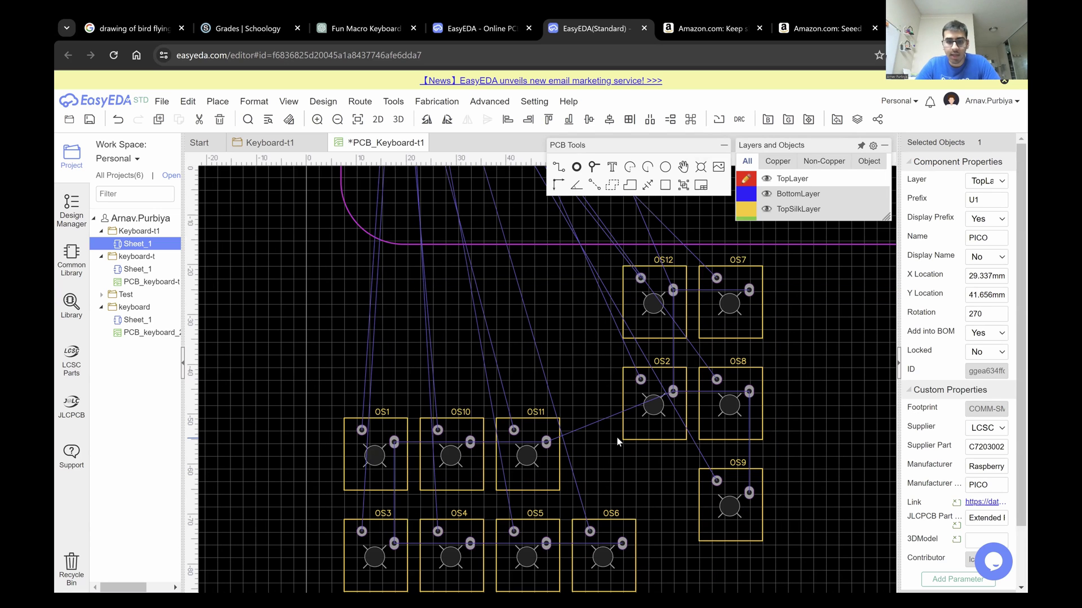
pyautogui.moveTo(615, 438); pyautogui.dragTo(607, 458, button='right')
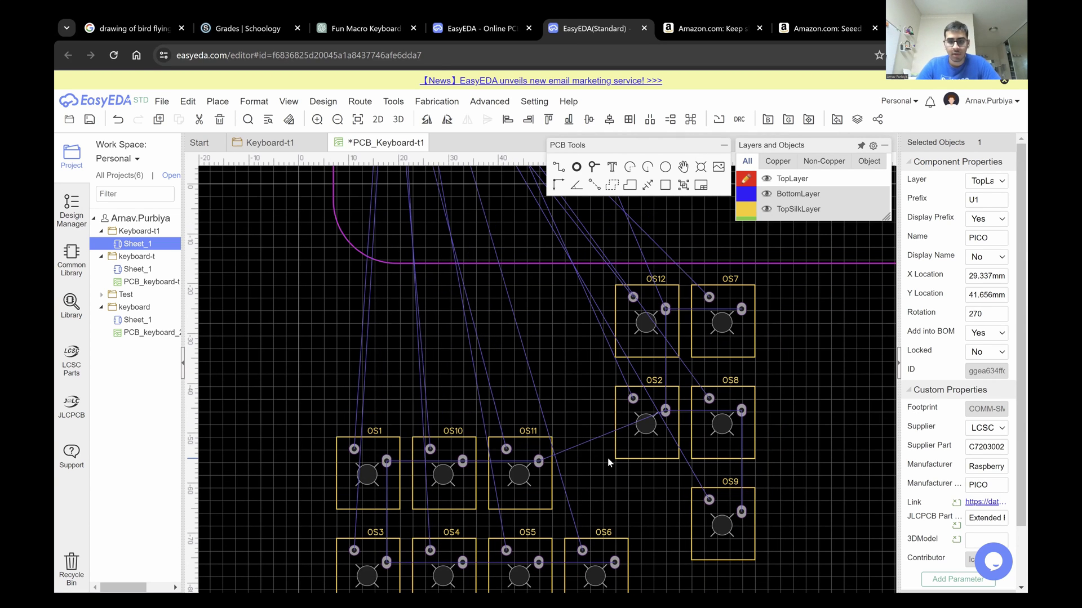
pyautogui.moveTo(648, 423); pyautogui.dragTo(635, 265)
pyautogui.scroll(-3, 635, 286)
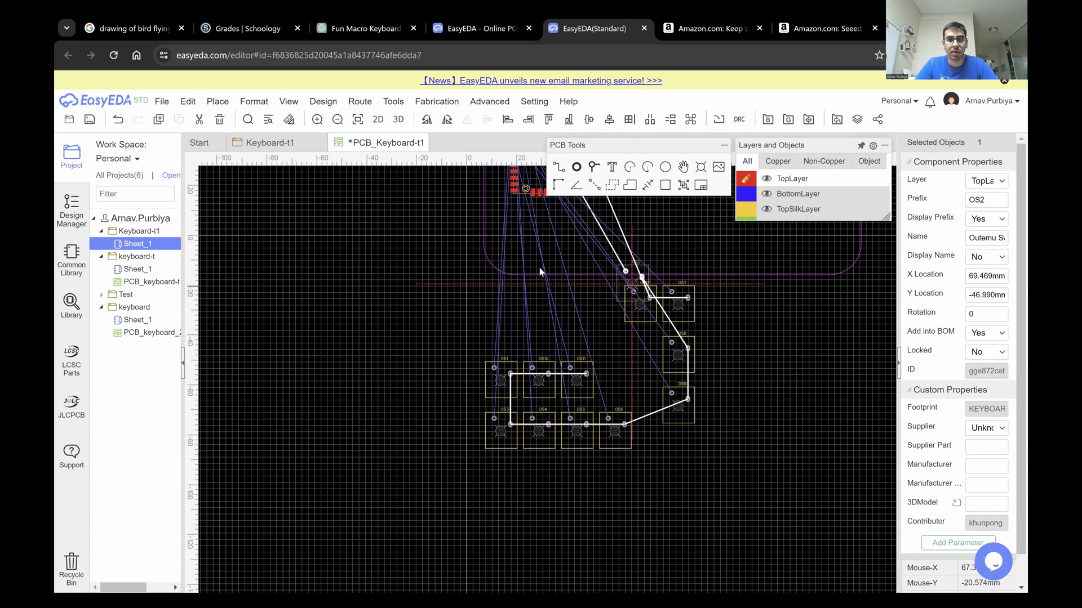
pyautogui.scroll(4, 606, 427)
pyautogui.scroll(-3, 556, 359)
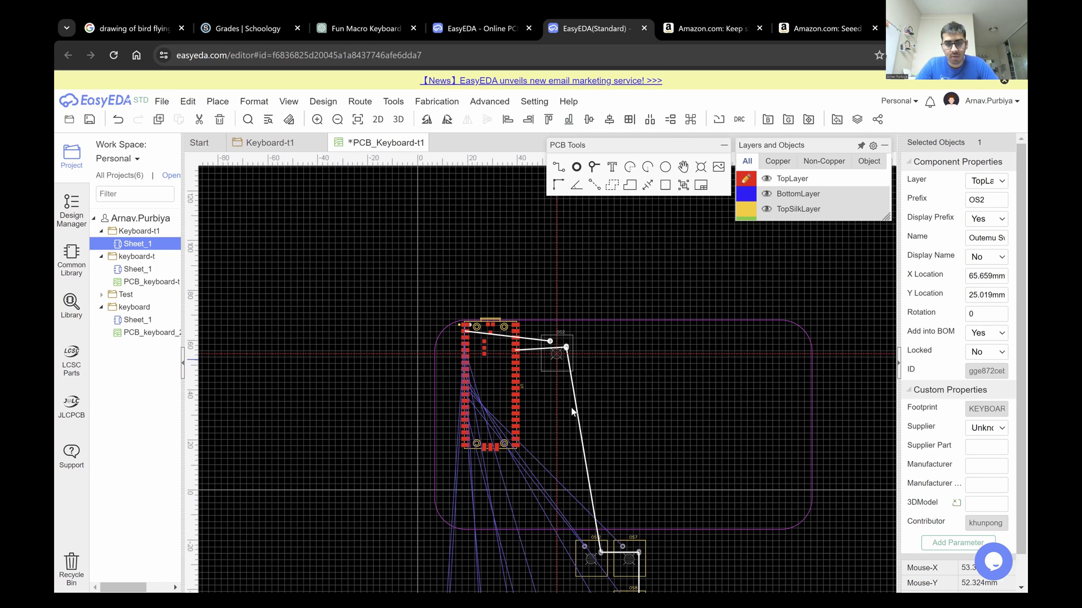
pyautogui.scroll(1, 624, 534)
# Place OS10, OS11 and OS12 side by side in a row near the board's lower edge.
pyautogui.moveTo(625, 533); pyautogui.dragTo(598, 366, button='right')
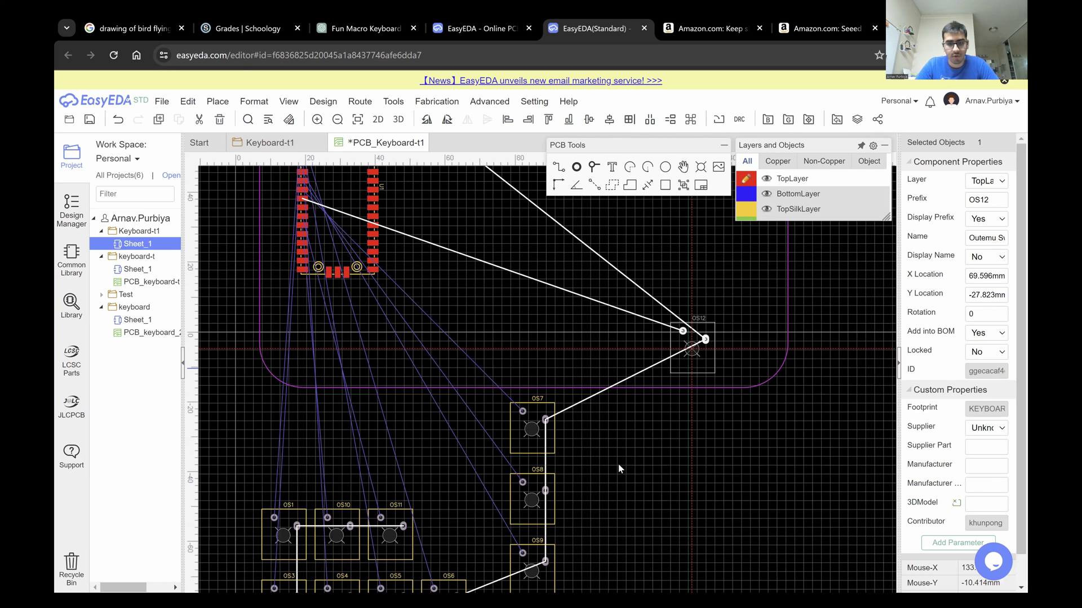
pyautogui.scroll(2, 461, 474)
pyautogui.scroll(-2, 433, 471)
pyautogui.moveTo(434, 471); pyautogui.dragTo(596, 275)
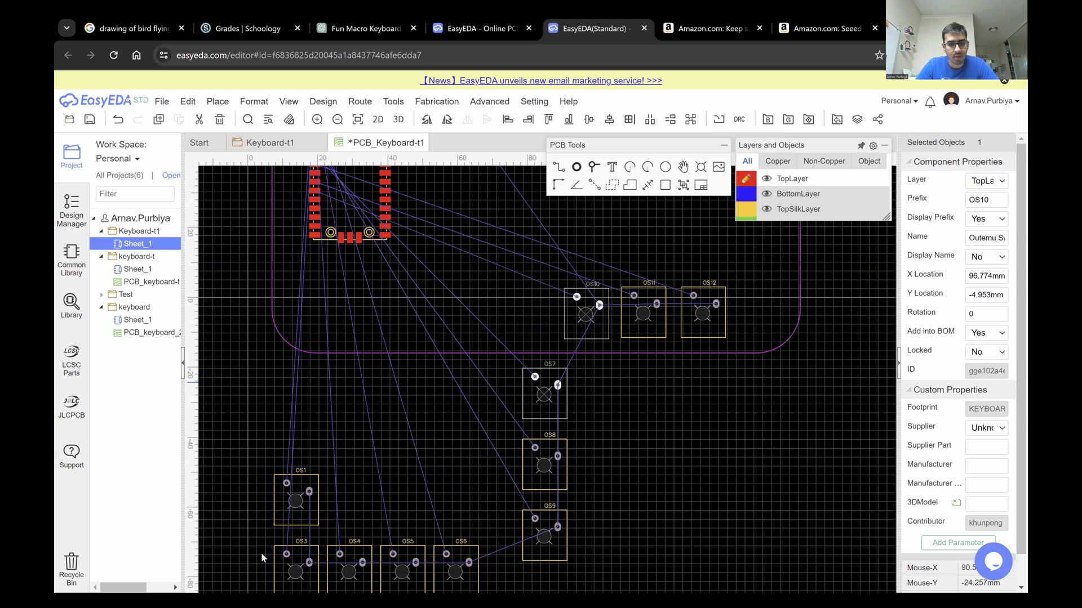
# Complete the top switch row by placing OS1 between the Pico and OS2, and OS3 to the right of OS2.
pyautogui.moveTo(263, 558); pyautogui.dragTo(350, 454, button='right')
pyautogui.scroll(1, 369, 467)
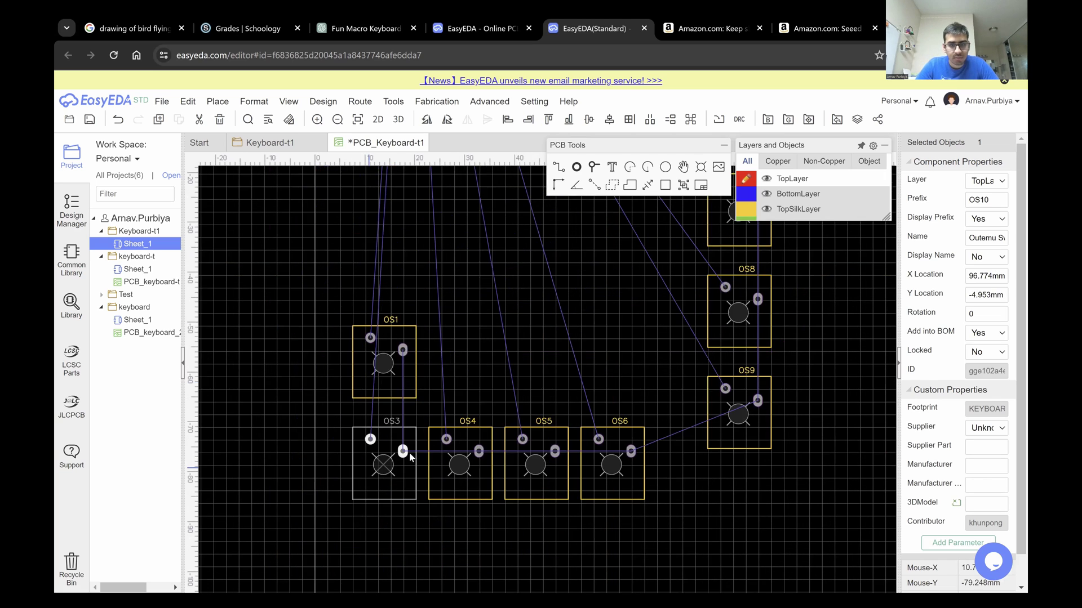
pyautogui.scroll(-1, 410, 458)
pyautogui.moveTo(445, 354); pyautogui.dragTo(422, 440, button='right')
pyautogui.moveTo(529, 285); pyautogui.dragTo(501, 422, button='right')
pyautogui.click(529, 333)
pyautogui.scroll(-1, 528, 333)
pyautogui.moveTo(510, 307); pyautogui.dragTo(525, 398, button='right')
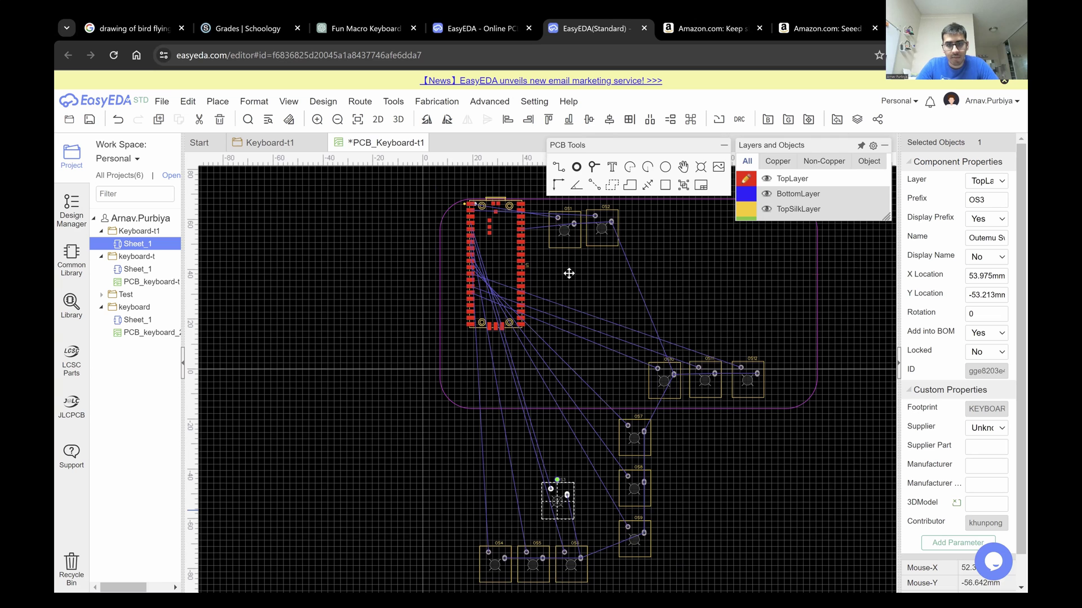
pyautogui.moveTo(555, 511); pyautogui.dragTo(647, 236)
# Place OS4, OS5 and OS6 as a second row below OS1, OS2 and OS3.
pyautogui.moveTo(495, 565); pyautogui.dragTo(566, 273)
pyautogui.moveTo(532, 564); pyautogui.dragTo(606, 273)
pyautogui.moveTo(571, 564); pyautogui.dragTo(648, 273)
# Place OS7, OS8 and OS9 as the third row and shift OS10, OS11 and OS12 left into a fourth row beneath them.
pyautogui.moveTo(629, 452); pyautogui.dragTo(556, 332)
pyautogui.hotkey('ctrl', 'y')
pyautogui.hotkey('ctrl', 'y')
pyautogui.hotkey('ctrl', 'y')
pyautogui.hotkey('ctrl', 'y')
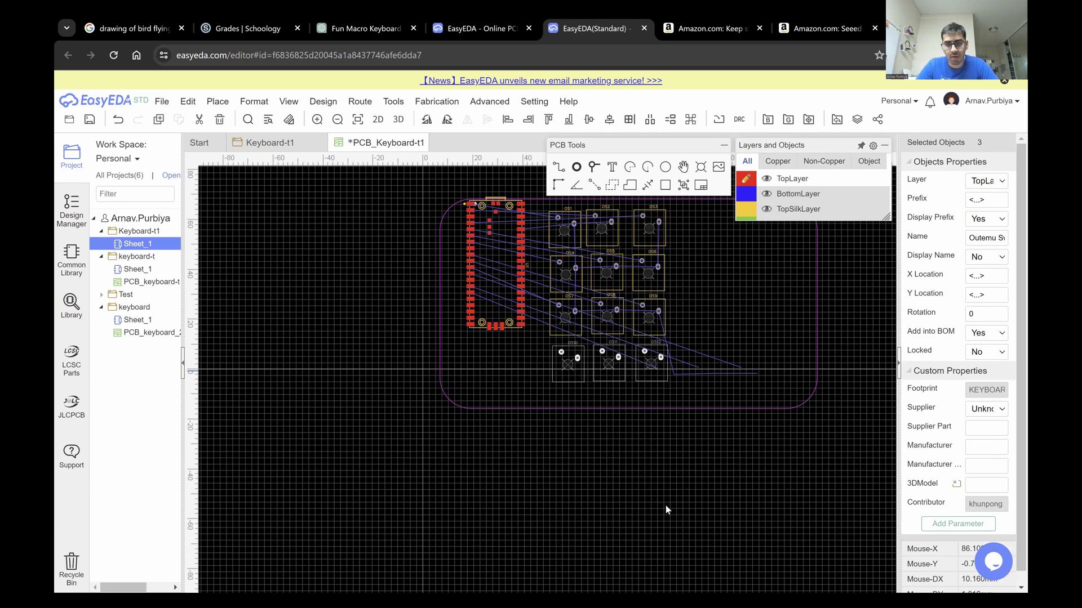
pyautogui.click(665, 510)
# Move the right board outline edge inward to about X 103.4 mm, close to the third switch column.
pyautogui.moveTo(665, 510); pyautogui.dragTo(573, 548, button='right')
pyautogui.scroll(2, 694, 411)
pyautogui.moveTo(735, 367); pyautogui.dragTo(555, 362)
pyautogui.moveTo(589, 361); pyautogui.dragTo(590, 470, button='right')
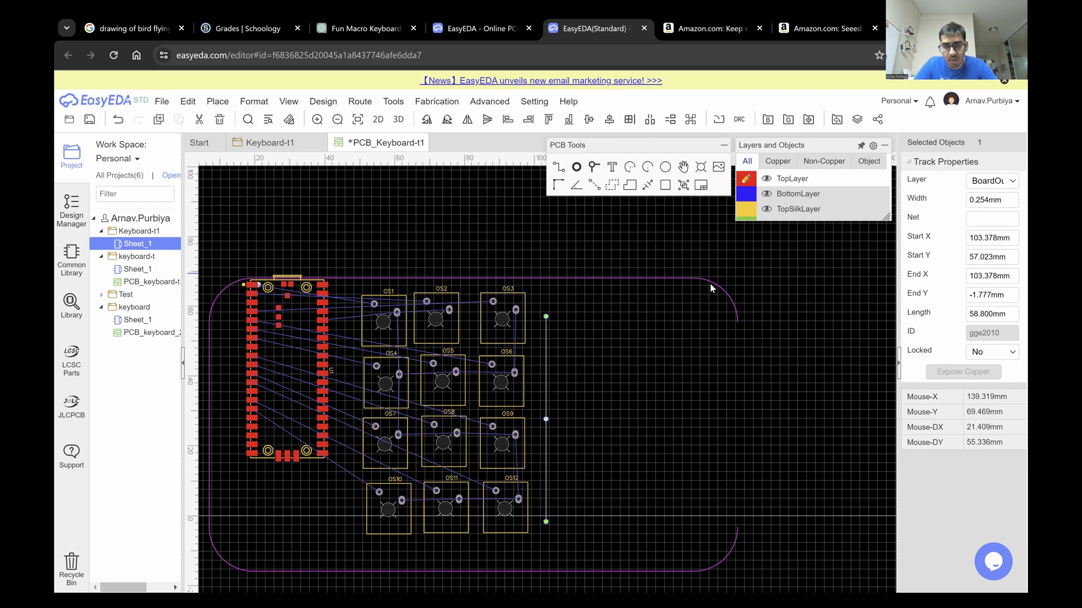
# Remove the upper-right corner arc and join the top and right outline edges in a square corner at X 103.505, Y 67.437 mm.
pyautogui.hotkey('ctrl', 'y')
pyautogui.hotkey('ctrl', 'y')
pyautogui.hotkey('ctrl', 'y')
pyautogui.hotkey('ctrl', 'y')
pyautogui.moveTo(716, 285); pyautogui.dragTo(525, 282)
pyautogui.click(545, 282)
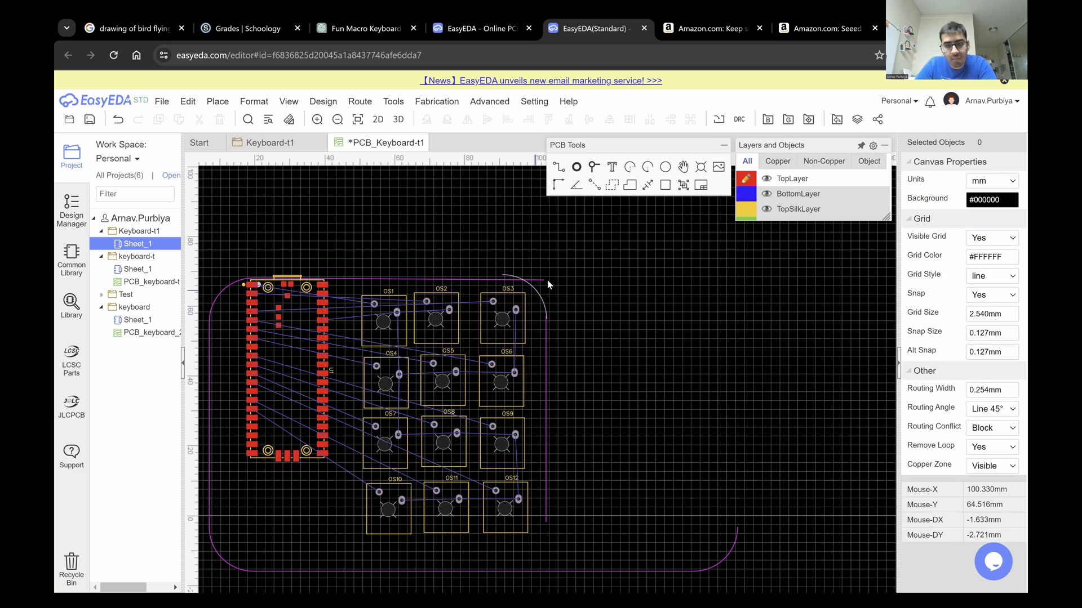
pyautogui.scroll(5, 544, 288)
pyautogui.moveTo(539, 234); pyautogui.dragTo(560, 235)
pyautogui.moveTo(558, 435); pyautogui.dragTo(560, 236)
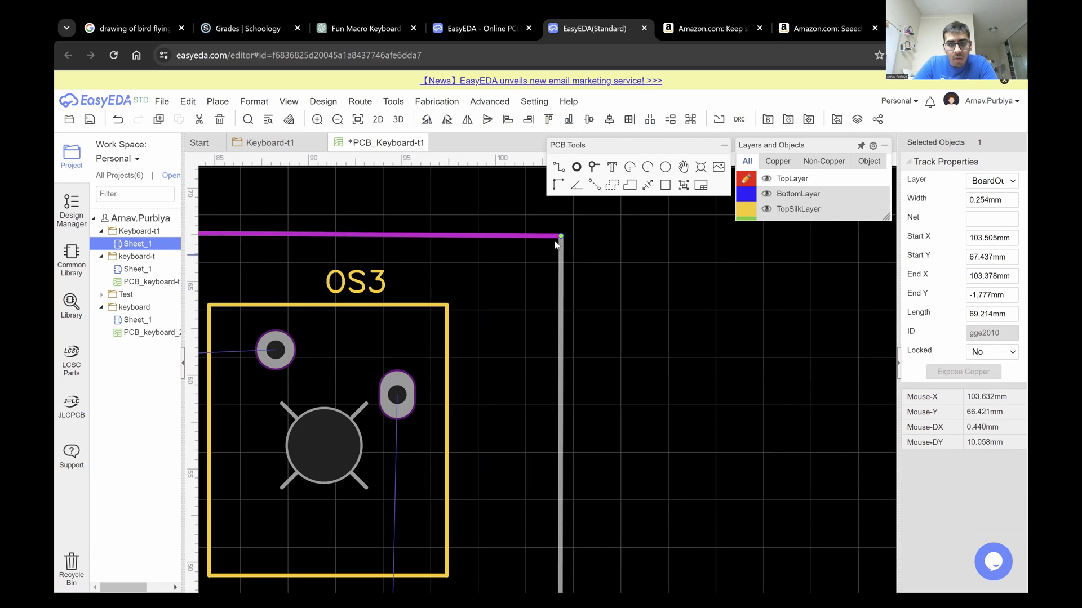
# Delete the lower-left corner arc of the board outline.
pyautogui.scroll(-4, 578, 357)
pyautogui.moveTo(575, 484); pyautogui.dragTo(576, 169, button='right')
pyautogui.moveTo(214, 376); pyautogui.dragTo(567, 321, button='right')
pyautogui.click(492, 322)
pyautogui.press('Delete')
pyautogui.scroll(-1, 583, 360)
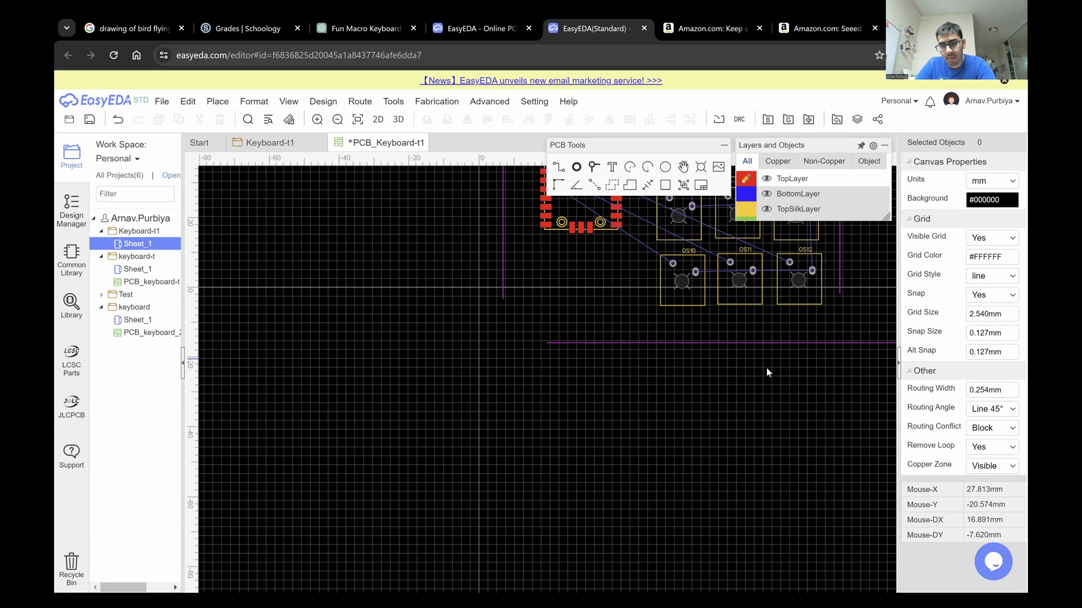
# Move the bottom outline edge up closer to the switches and join it with the right edge in a square corner.
pyautogui.moveTo(766, 368); pyautogui.dragTo(521, 403, button='right')
pyautogui.moveTo(625, 377); pyautogui.dragTo(499, 347)
pyautogui.click(594, 317)
pyautogui.moveTo(594, 328); pyautogui.dragTo(593, 350)
pyautogui.scroll(8, 594, 349)
pyautogui.scroll(-4, 693, 333)
pyautogui.moveTo(696, 334); pyautogui.dragTo(606, 332, button='right')
pyautogui.click(671, 324)
pyautogui.moveTo(705, 325); pyautogui.dragTo(570, 329)
pyautogui.scroll(4, 578, 344)
pyautogui.scroll(-4, 569, 344)
# Join the left and bottom outline edges in a square corner at X 6.985, Y -8.255 mm.
pyautogui.scroll(-4, 561, 333)
pyautogui.moveTo(224, 334); pyautogui.dragTo(514, 349, button='right')
pyautogui.scroll(3, 515, 347)
pyautogui.moveTo(514, 310); pyautogui.dragTo(515, 347)
pyautogui.scroll(2, 538, 324)
pyautogui.moveTo(470, 397); pyautogui.dragTo(586, 393)
pyautogui.scroll(-5, 608, 390)
pyautogui.scroll(7, 590, 381)
pyautogui.moveTo(540, 463); pyautogui.dragTo(533, 525)
pyautogui.scroll(-3, 558, 414)
pyautogui.scroll(-5, 557, 399)
pyautogui.moveTo(558, 399); pyautogui.dragTo(470, 520, button='right')
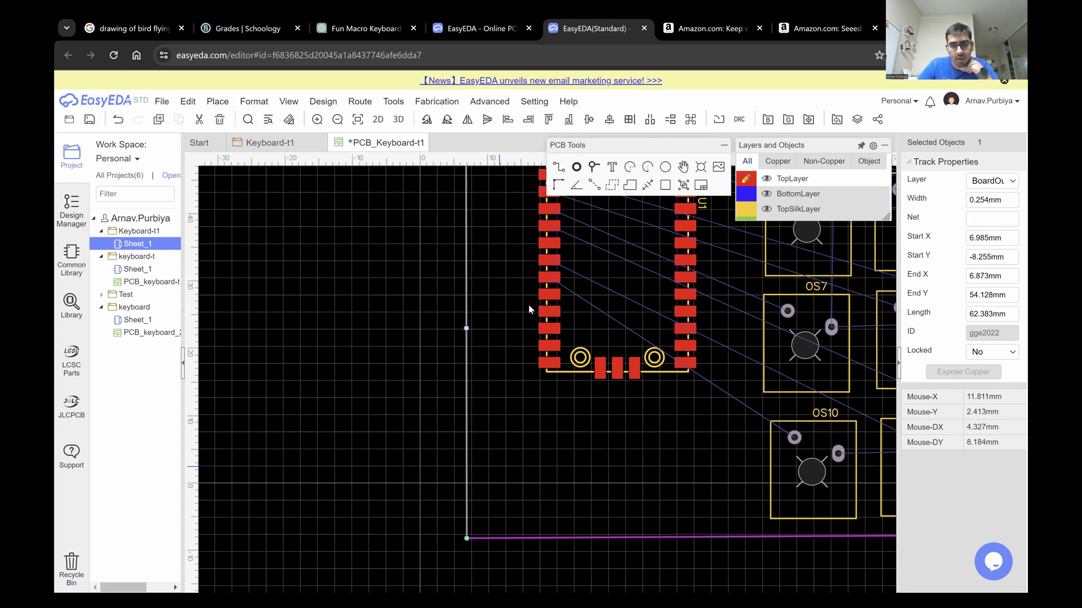
# Try to auto-route the board on all layers with the Cloud router server.
pyautogui.scroll(-3, 529, 306)
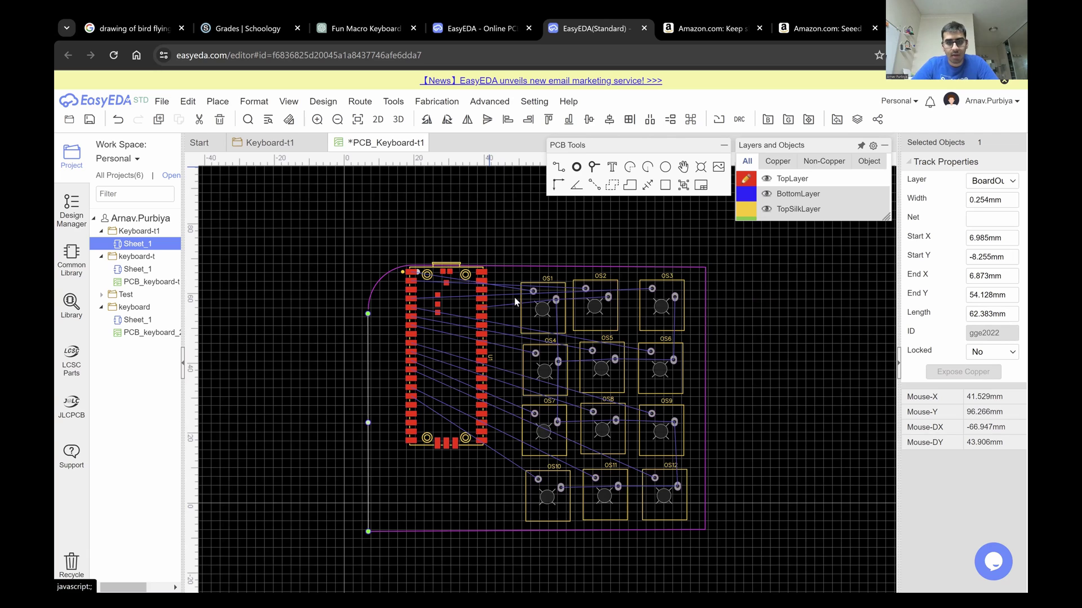
pyautogui.hotkey('shift', 'a')
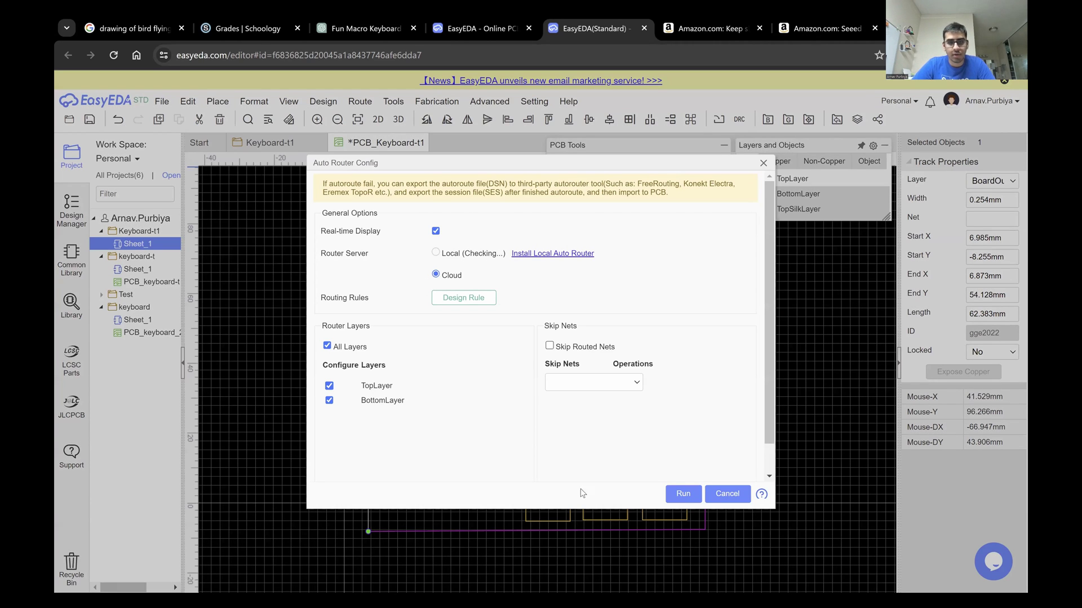
pyautogui.click(683, 492)
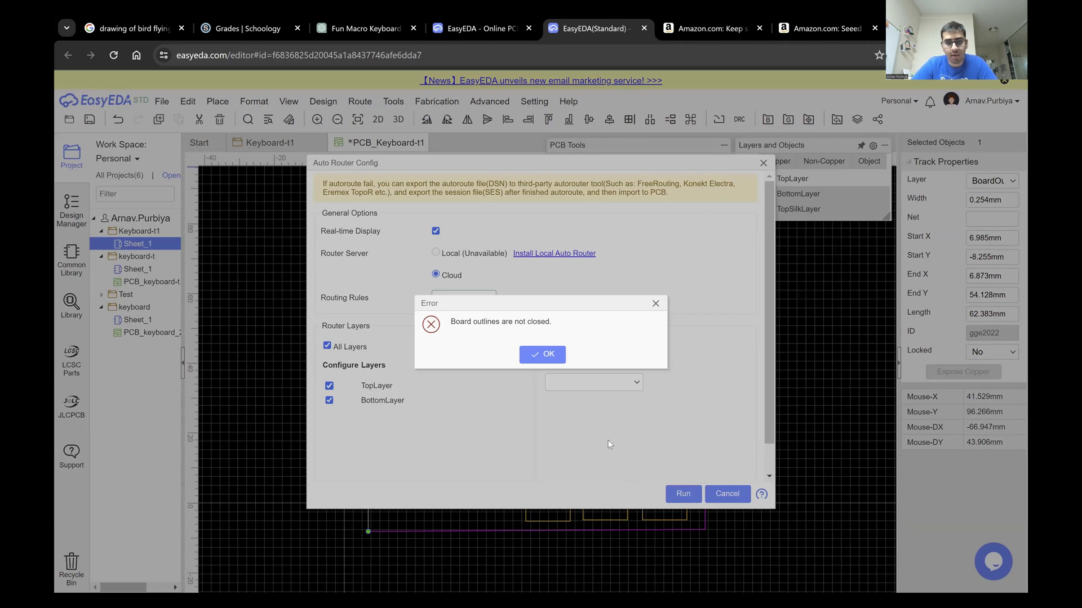
pyautogui.click(557, 356)
pyautogui.click(727, 493)
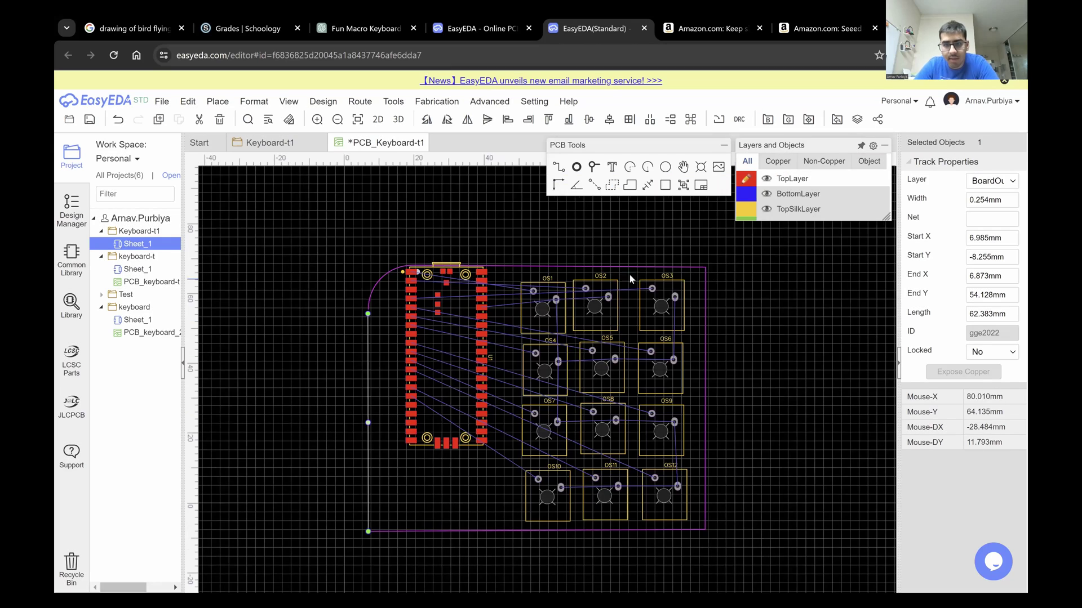
# Extend the upper end of the left outline edge to X 6.985, Y 55.499 mm to meet the corner arc.
pyautogui.scroll(2, 627, 275)
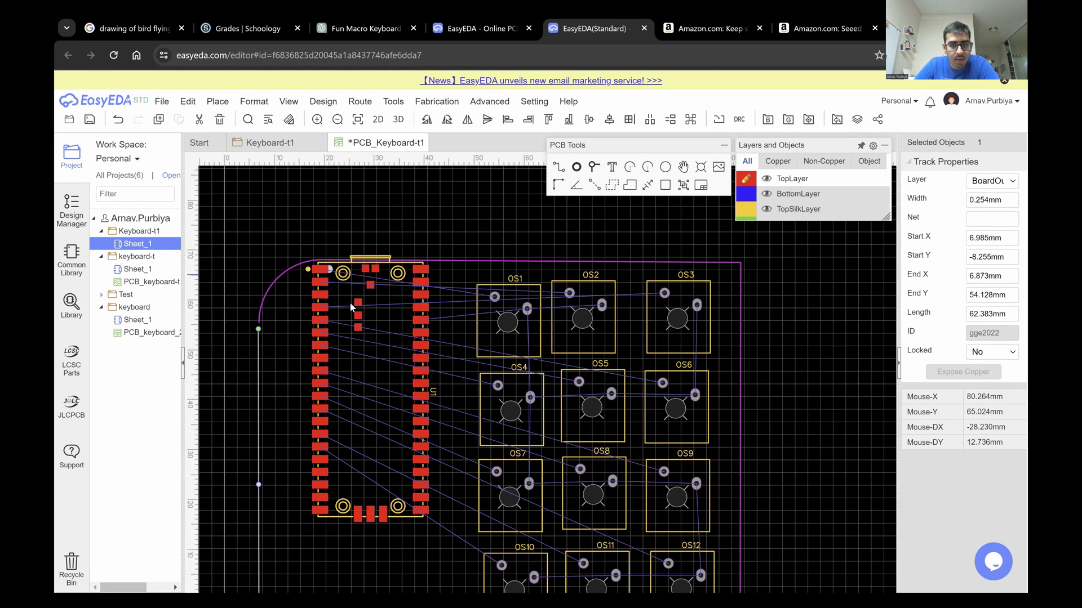
pyautogui.scroll(3, 372, 302)
pyautogui.scroll(2, 372, 290)
pyautogui.moveTo(373, 279); pyautogui.dragTo(372, 244)
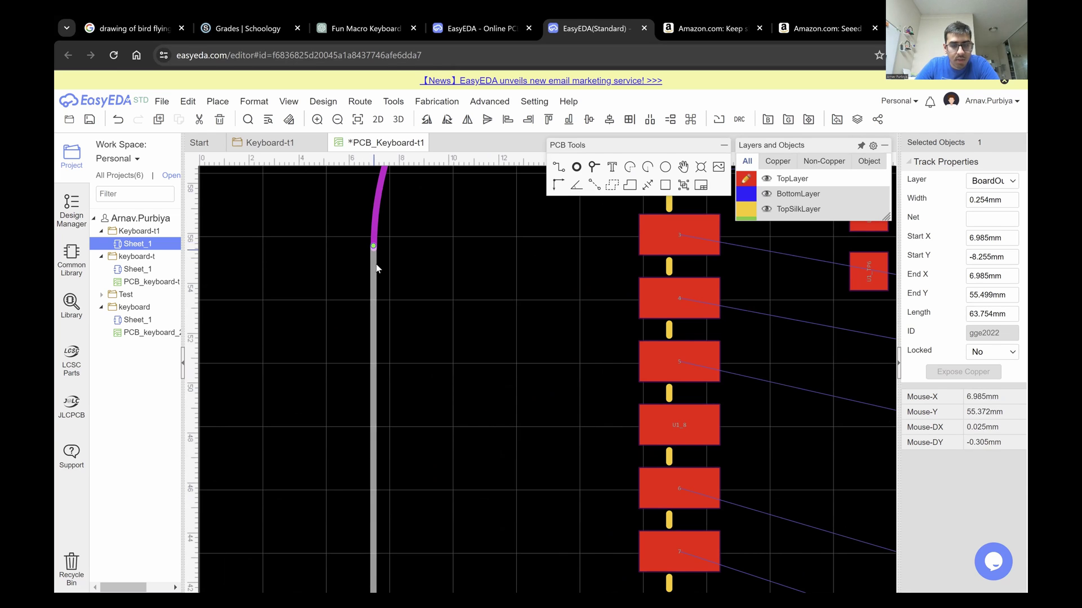
pyautogui.scroll(-5, 416, 168)
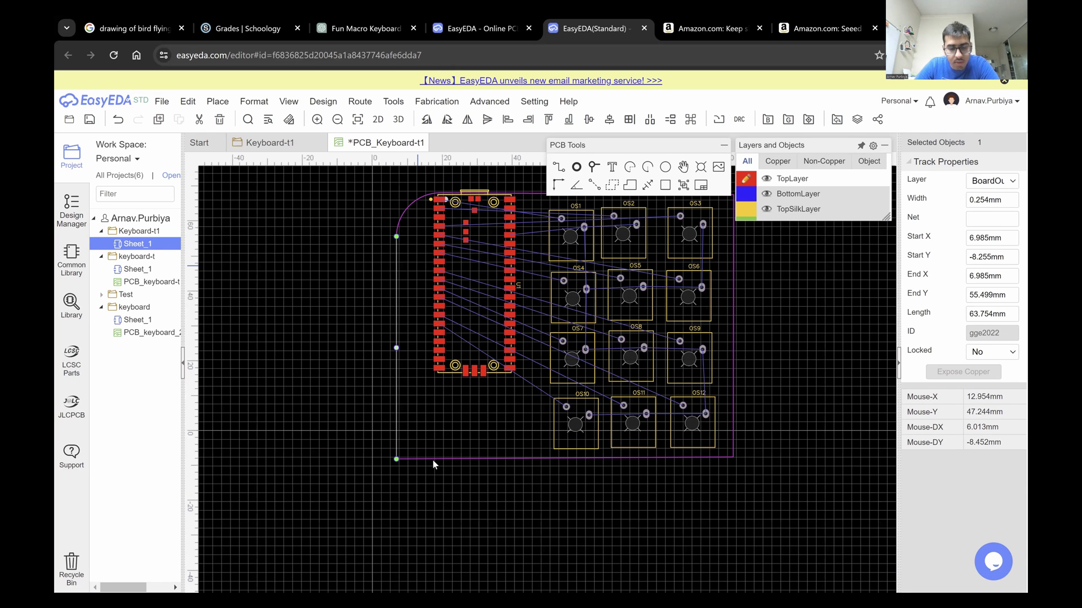
# Auto-route the board on all layers using the Cloud router server and check the routed tracks.
pyautogui.click(353, 101)
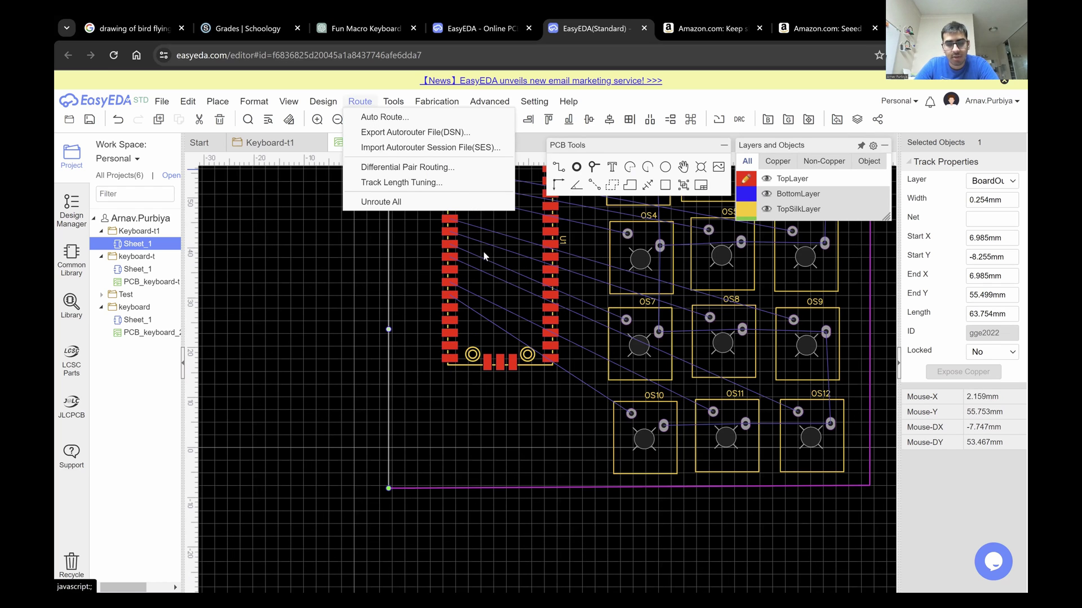
pyautogui.click(385, 117)
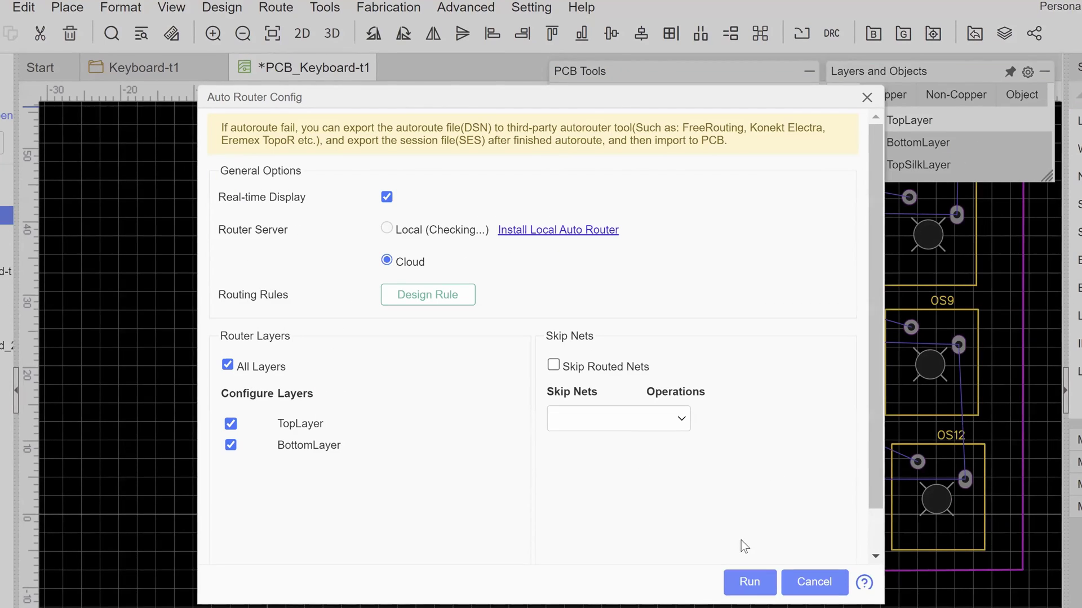
pyautogui.click(750, 582)
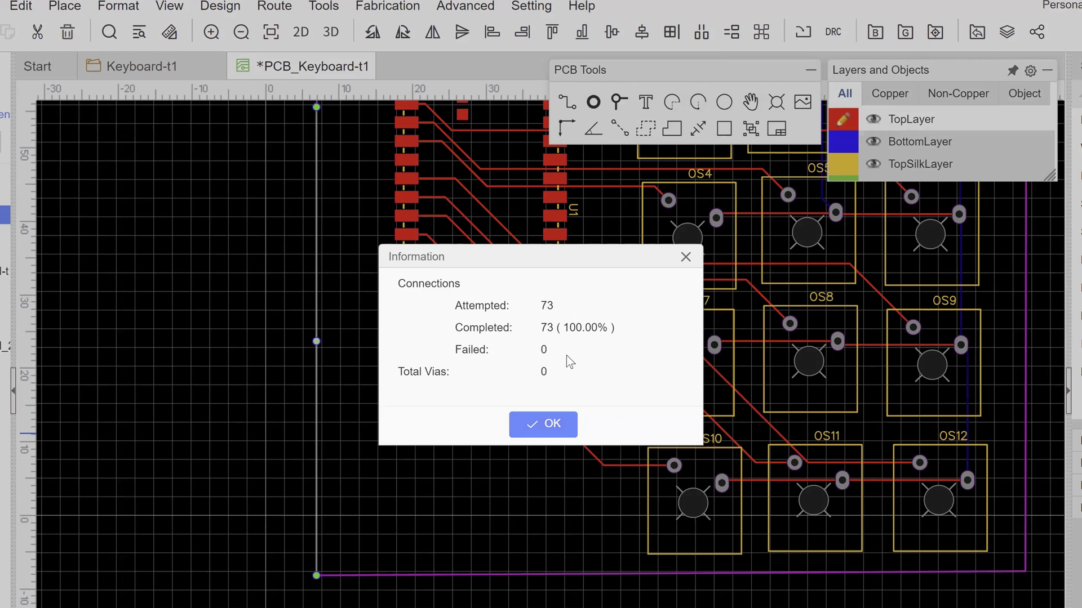
pyautogui.click(527, 443)
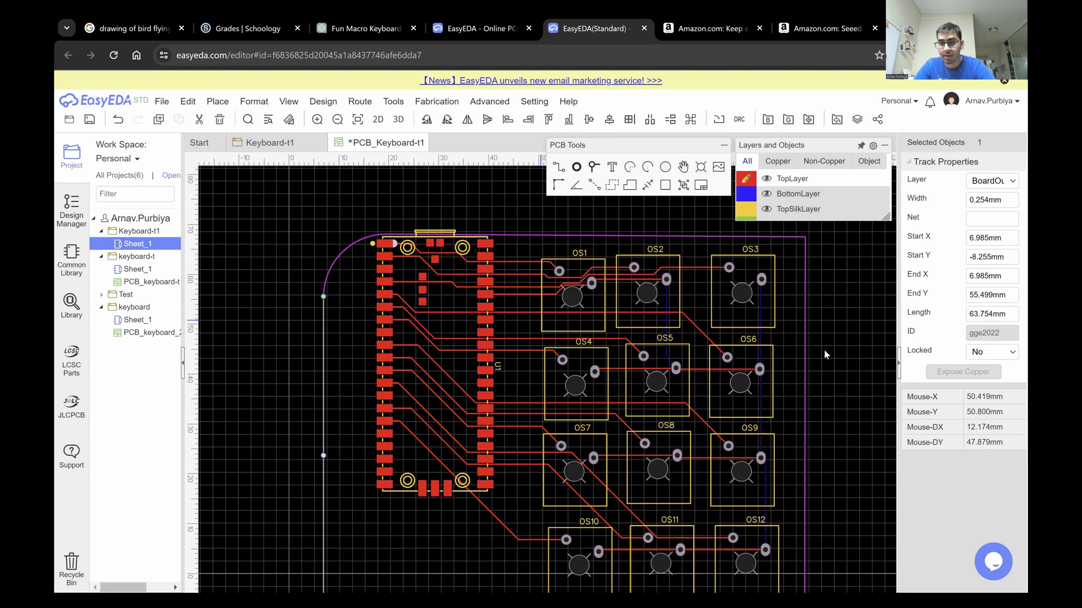
pyautogui.scroll(2, 694, 333)
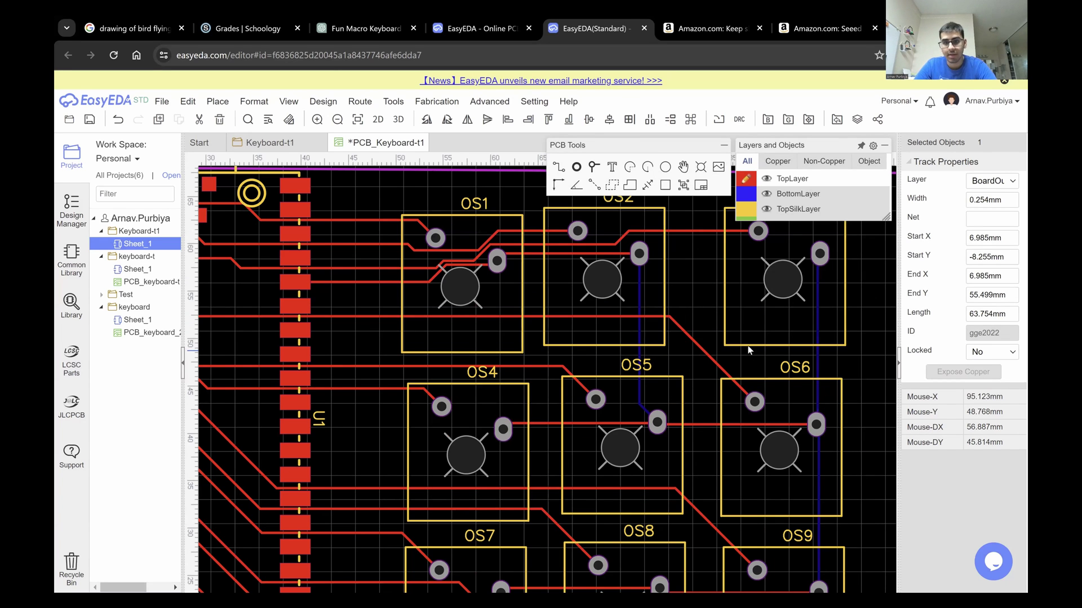
pyautogui.scroll(-3, 667, 335)
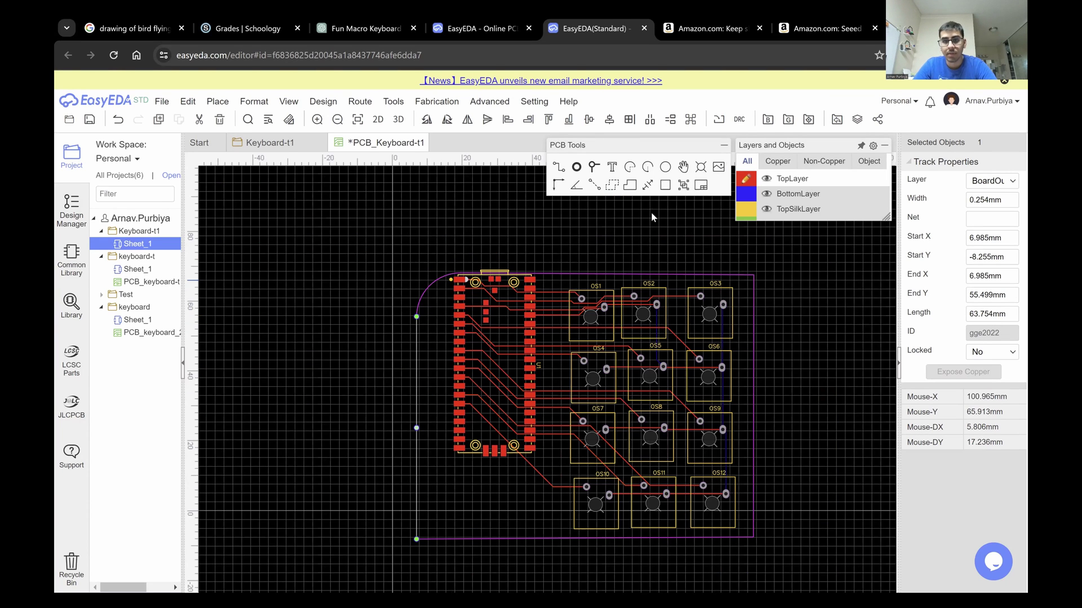
# Place a text label reading the designer's first name in the empty board area below the Pico.
pyautogui.click(610, 167)
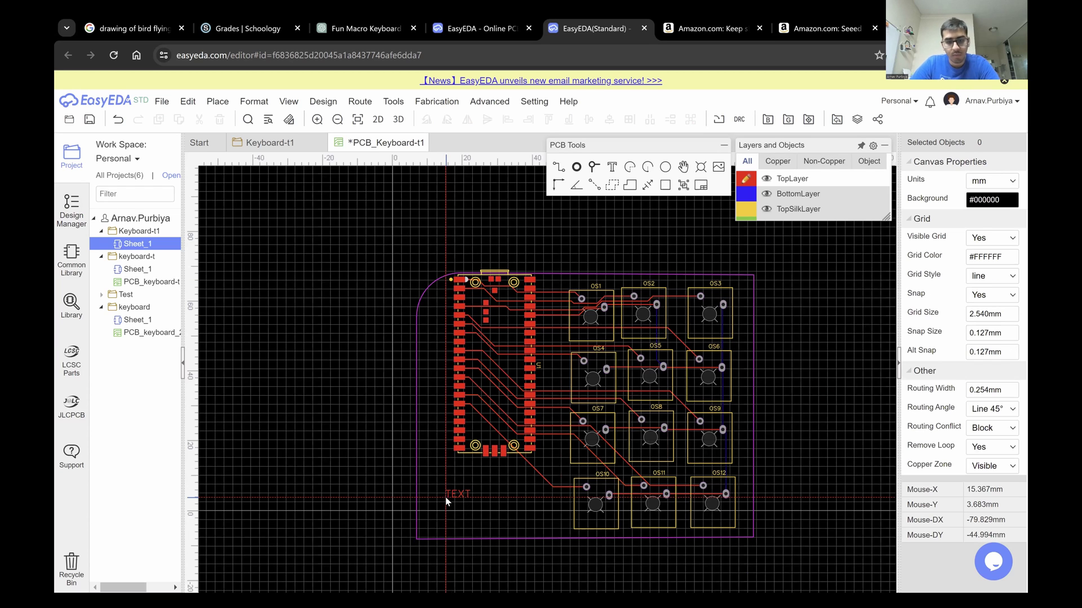
pyautogui.click(446, 498)
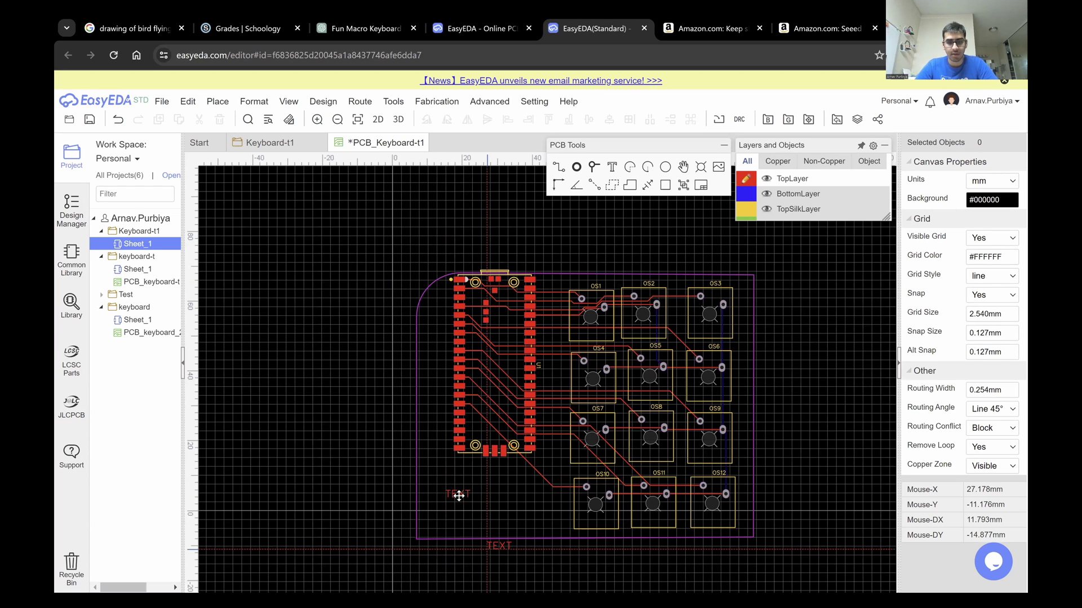
pyautogui.doubleClick(458, 496)
pyautogui.write('Arnav')
pyautogui.press('BackSpace')
pyautogui.press('BackSpace')
pyautogui.press('BackSpace')
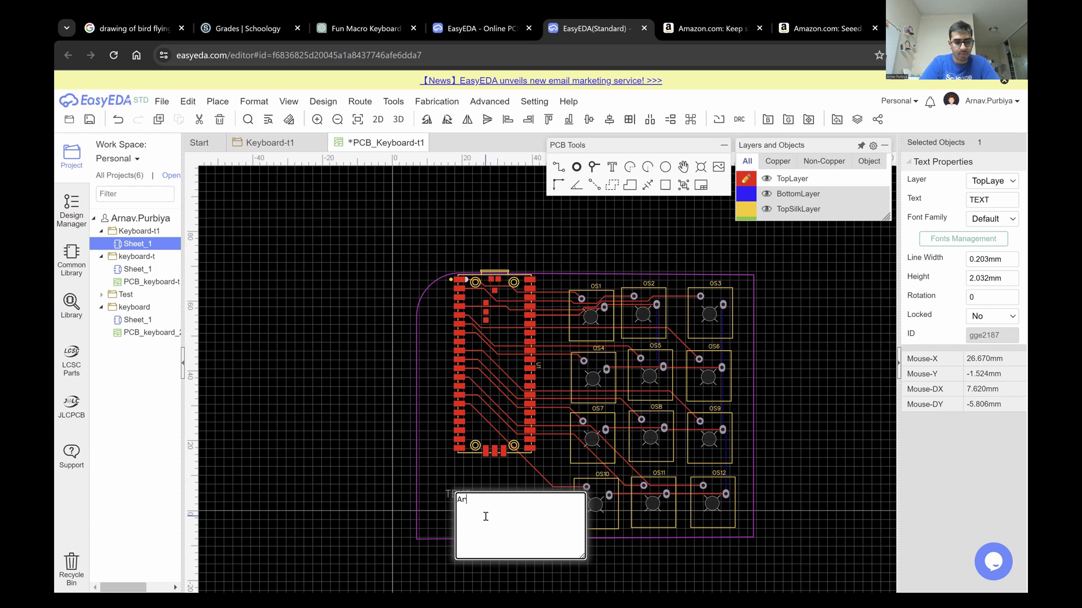
pyautogui.write('nav')
pyautogui.press('Return')
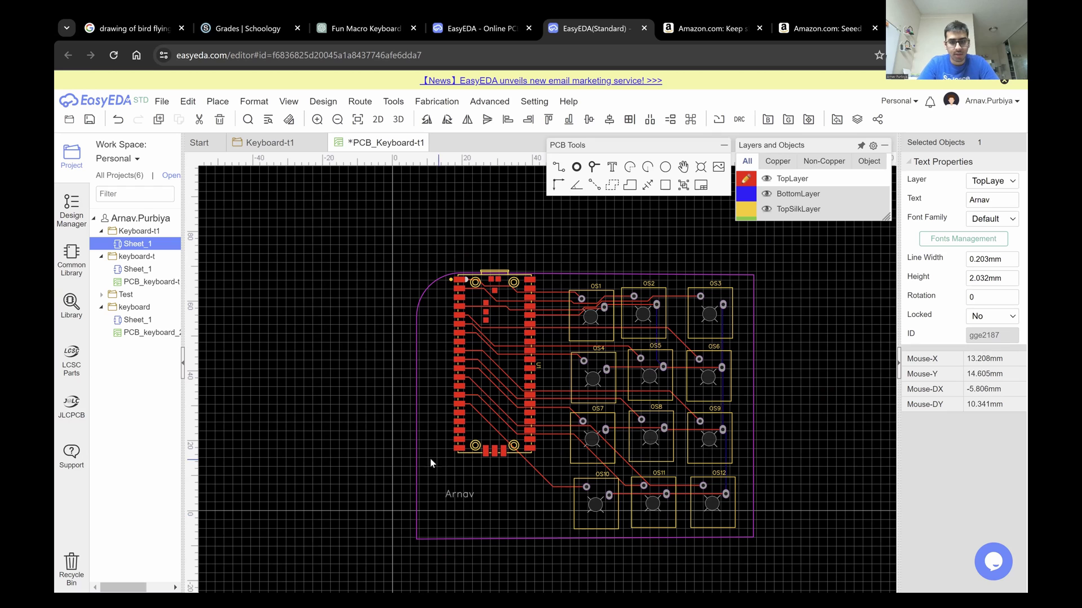
pyautogui.press('Escape')
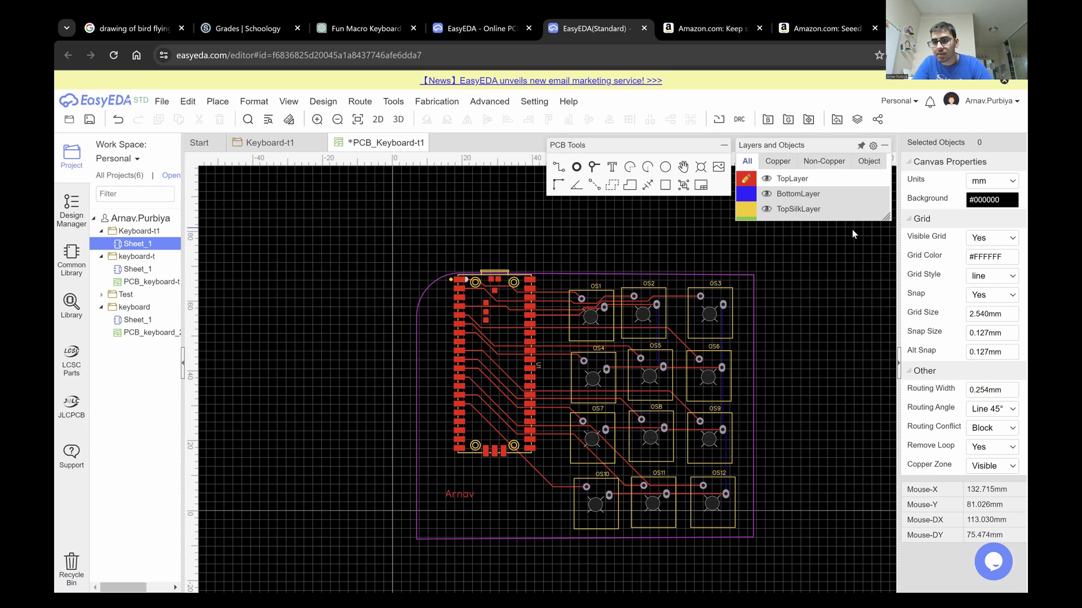
# Assign the name text below the Pico to TopSilkLayer.
pyautogui.click(987, 187)
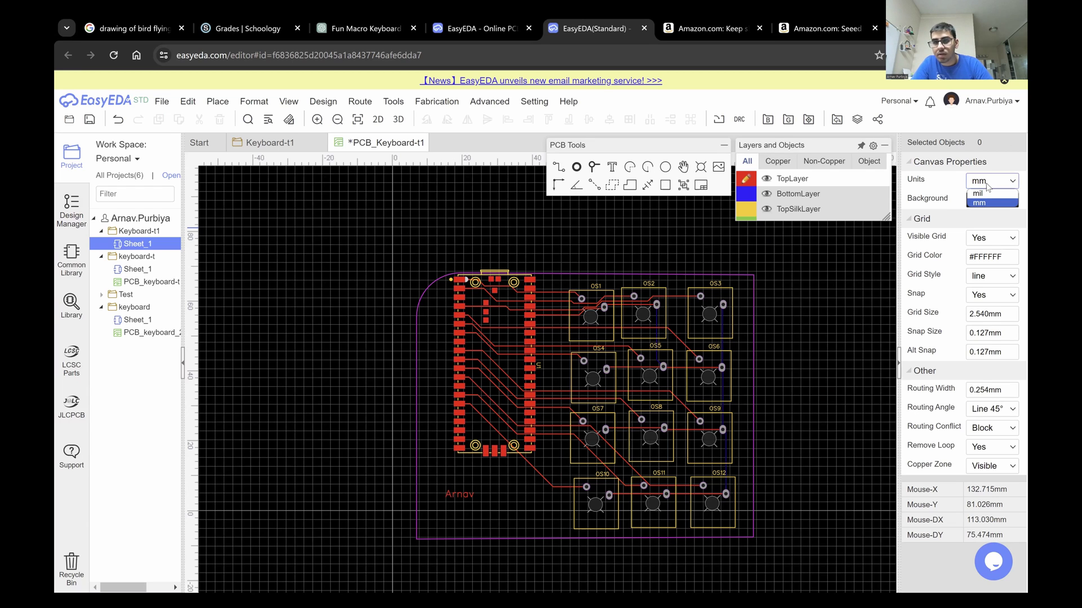
pyautogui.click(466, 494)
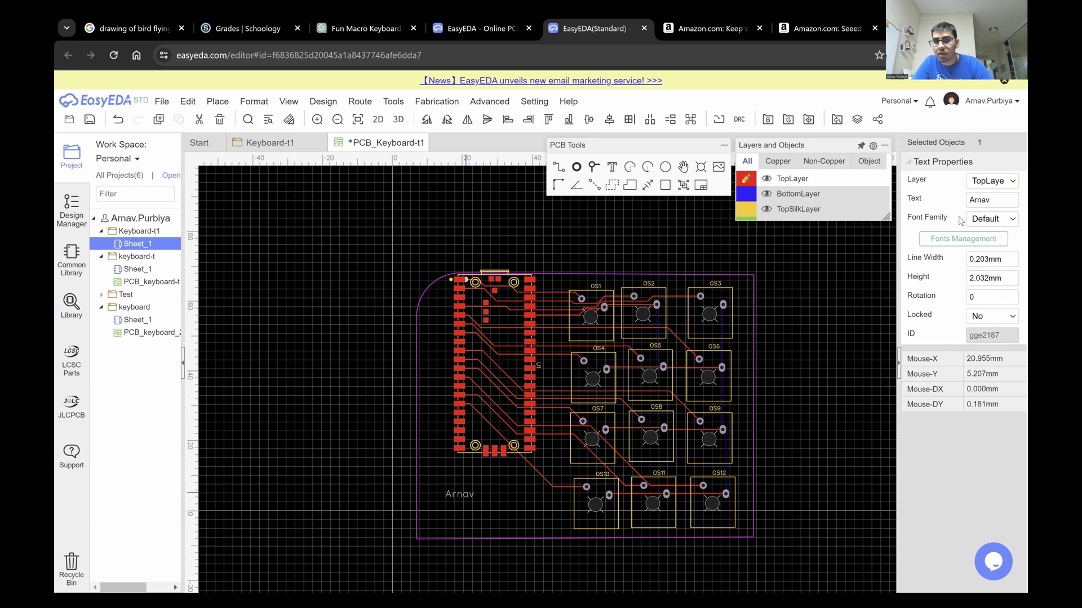
pyautogui.click(991, 181)
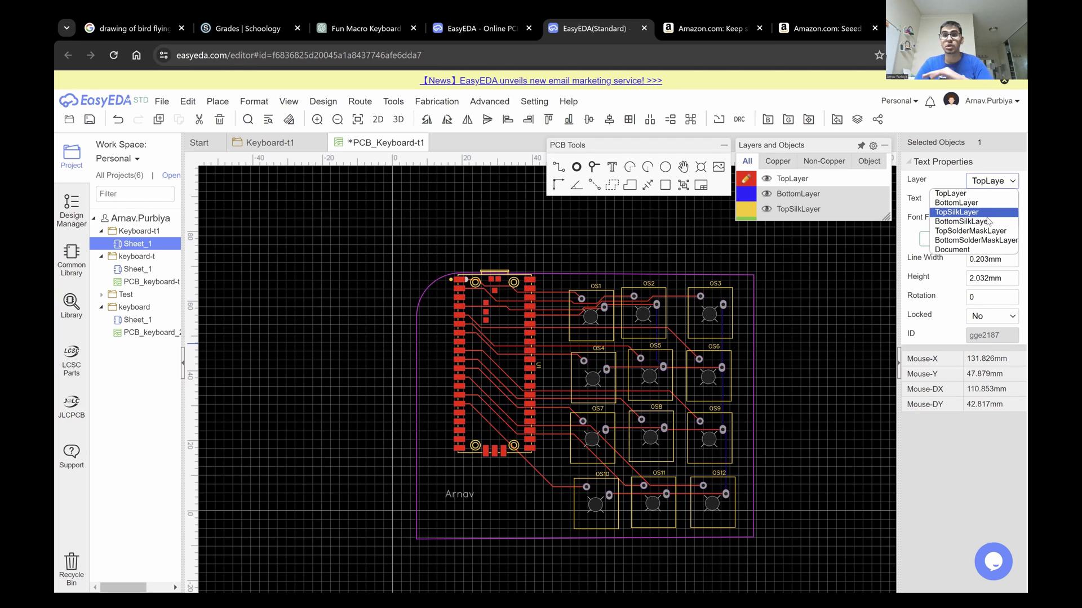
pyautogui.click(987, 212)
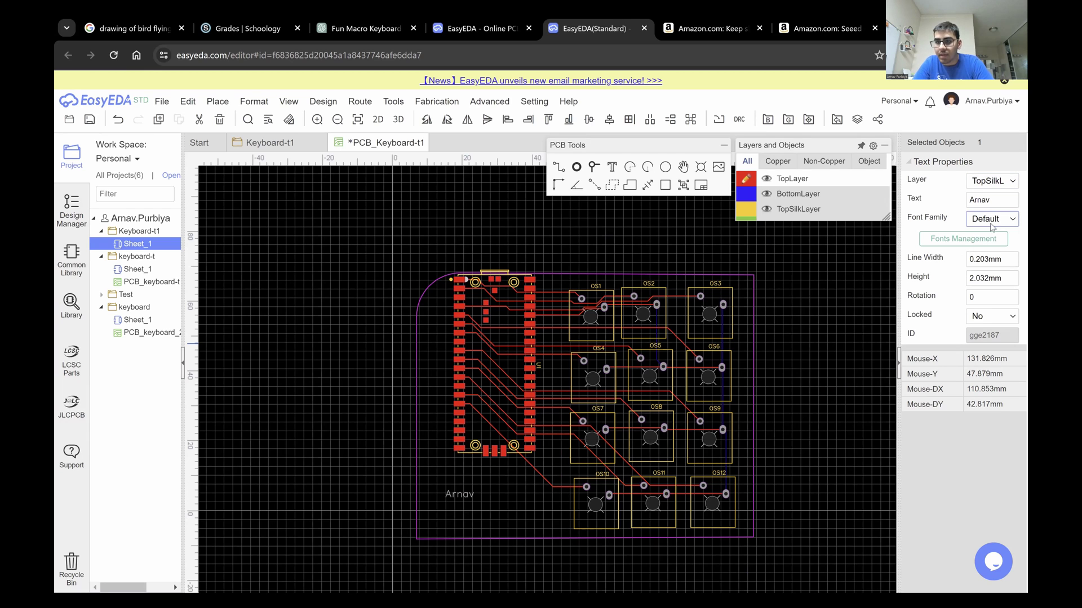
# Set the name text's height to 3 mm and its line width to 0.3 mm.
pyautogui.click(986, 220)
pyautogui.click(980, 259)
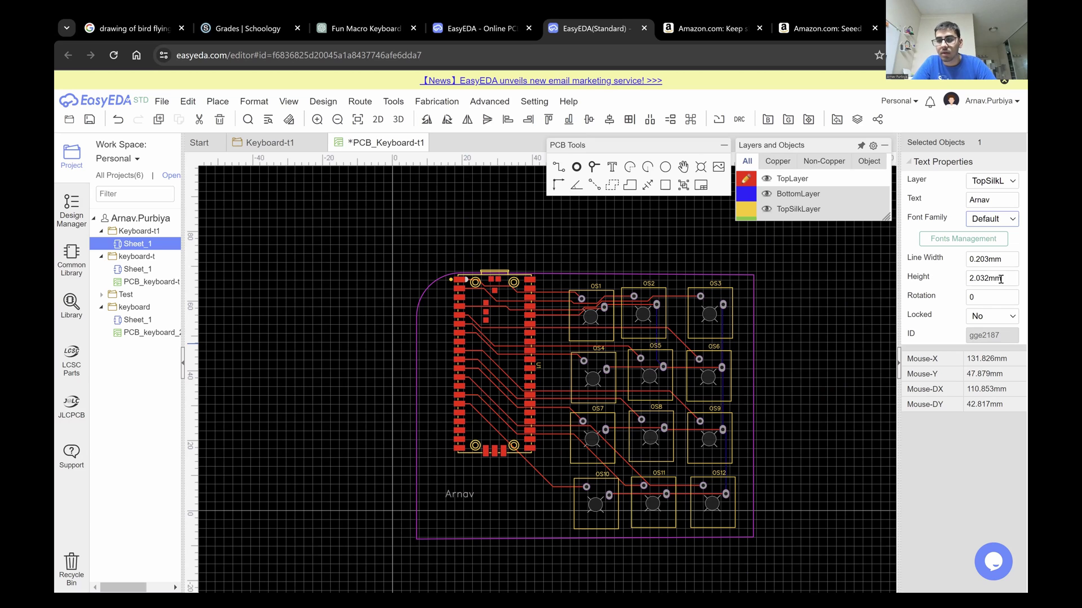
pyautogui.click(939, 278)
pyautogui.write('3')
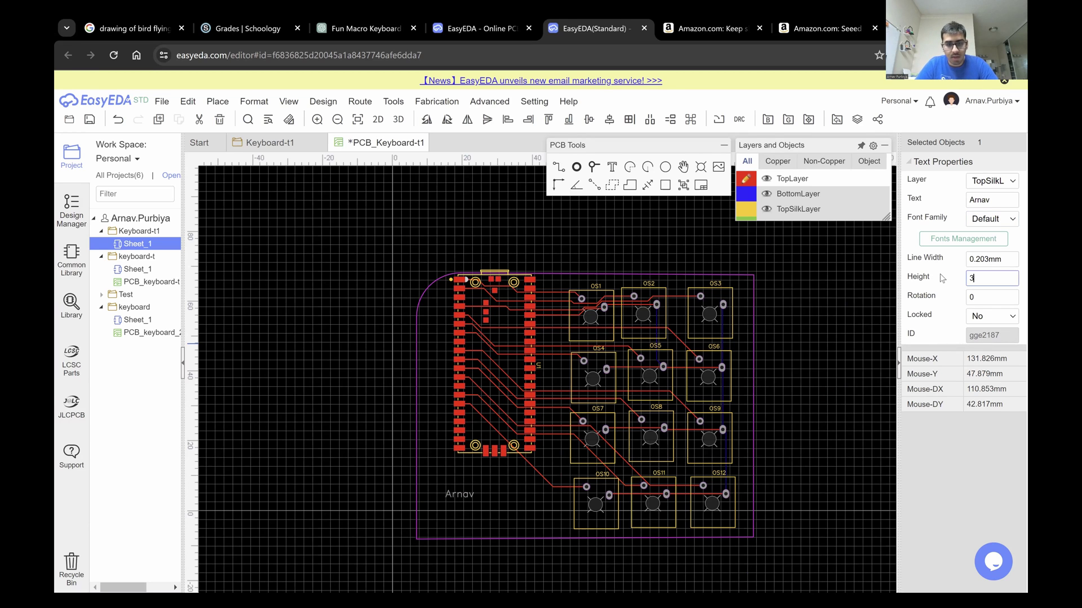
pyautogui.press('Return')
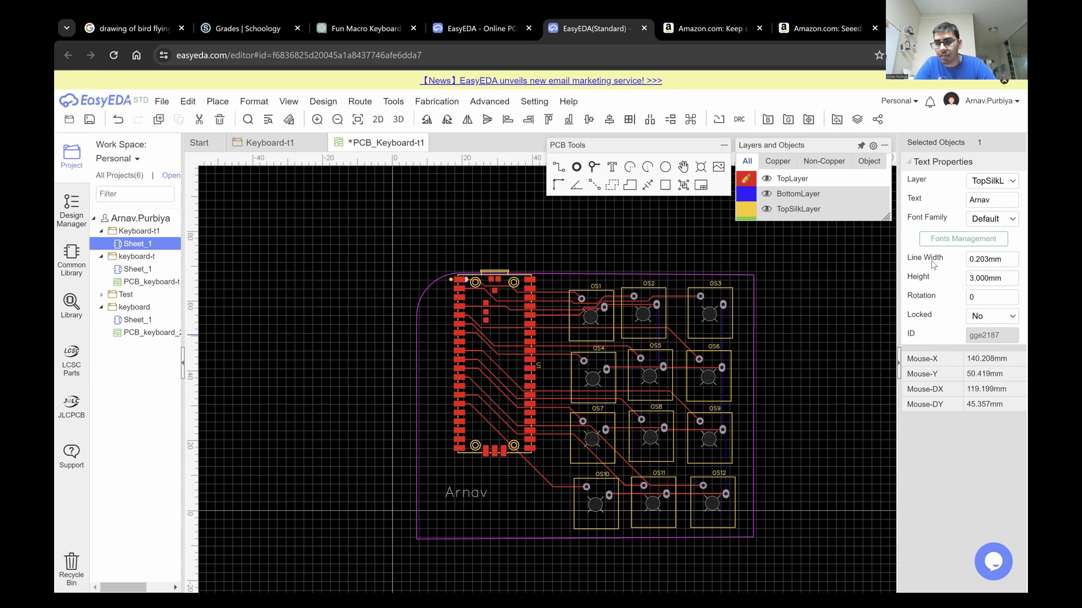
pyautogui.click(987, 260)
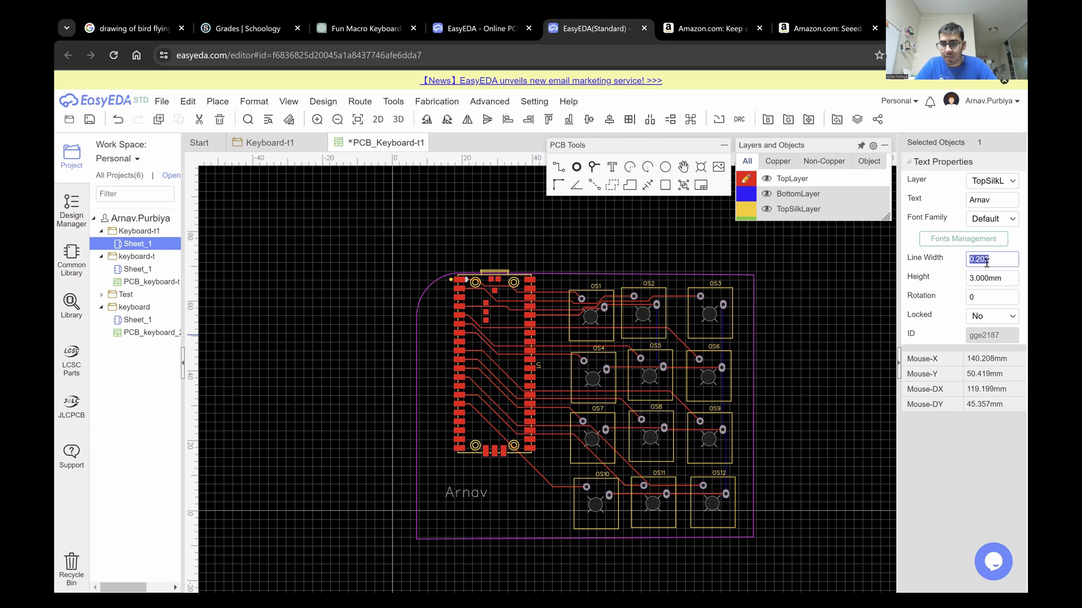
pyautogui.write('0.3')
pyautogui.press('Return')
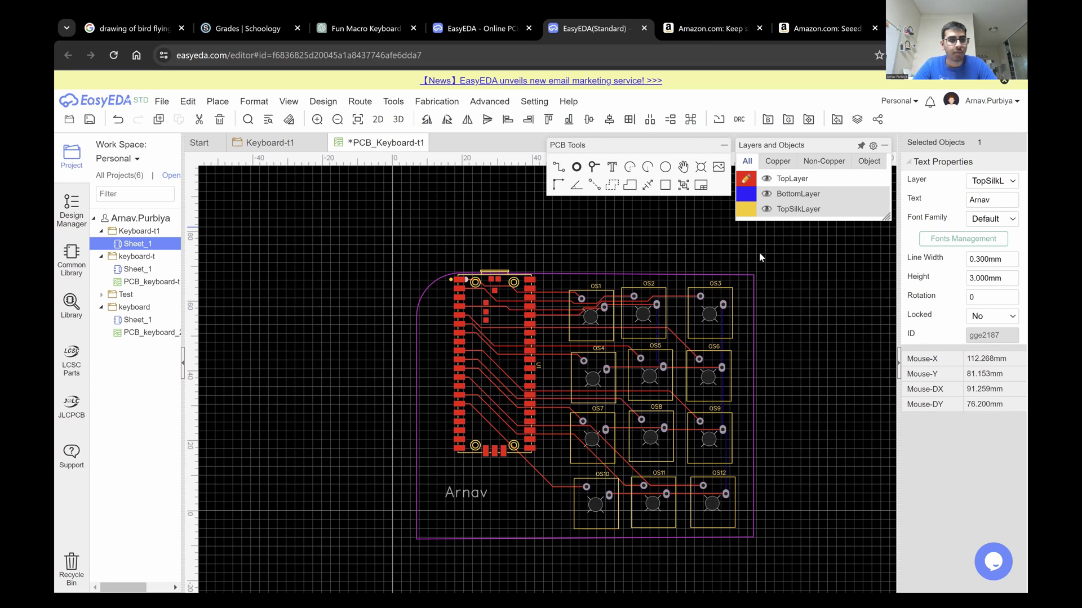
# Save the PCB and generate its Gerber fabrication file without running the design rule check.
pyautogui.click(158, 102)
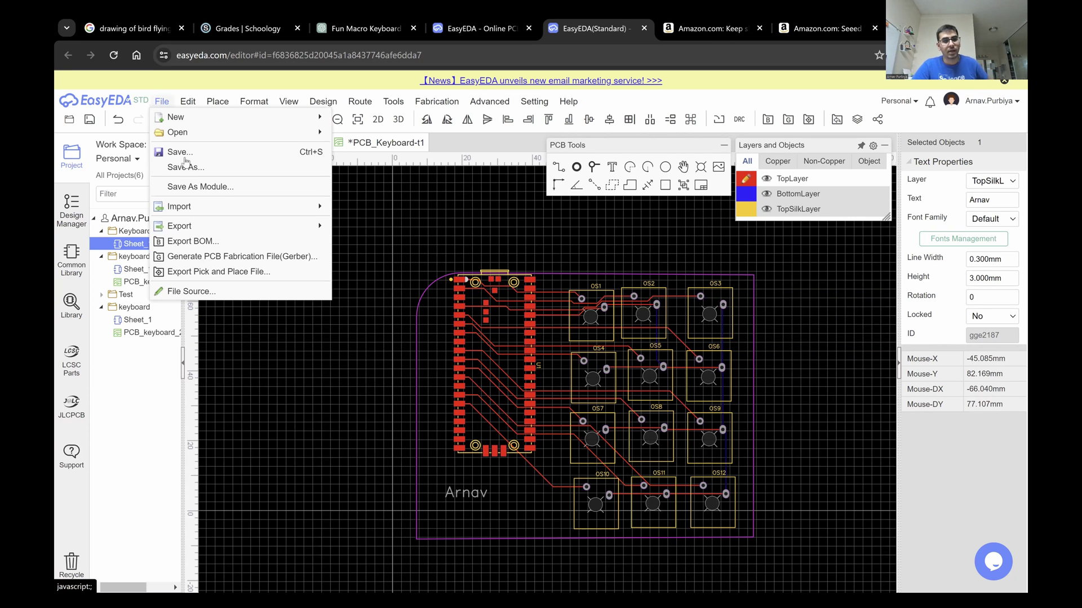
pyautogui.click(237, 259)
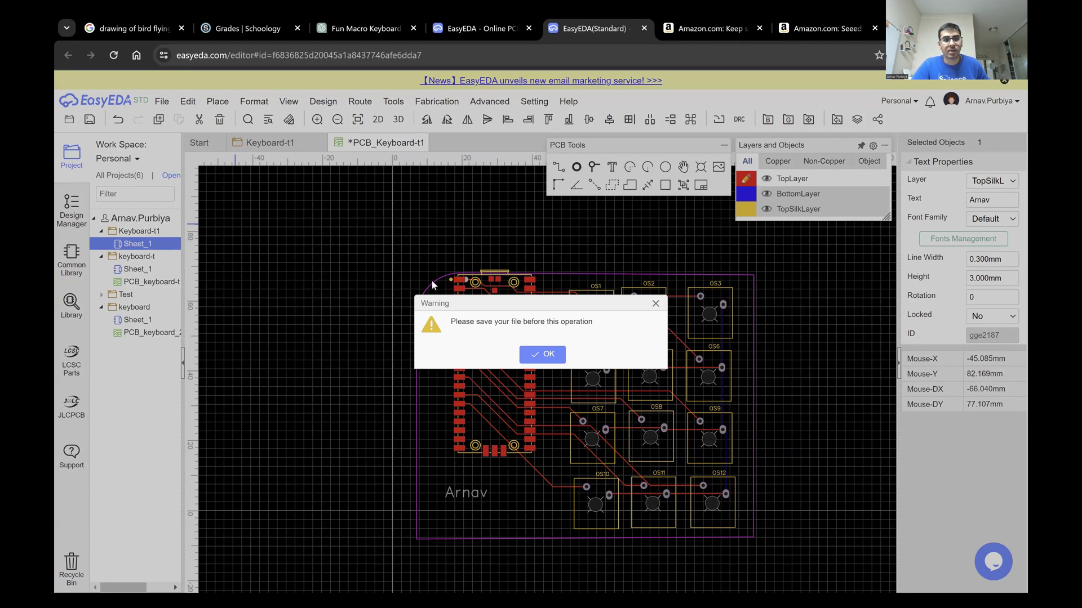
pyautogui.click(542, 354)
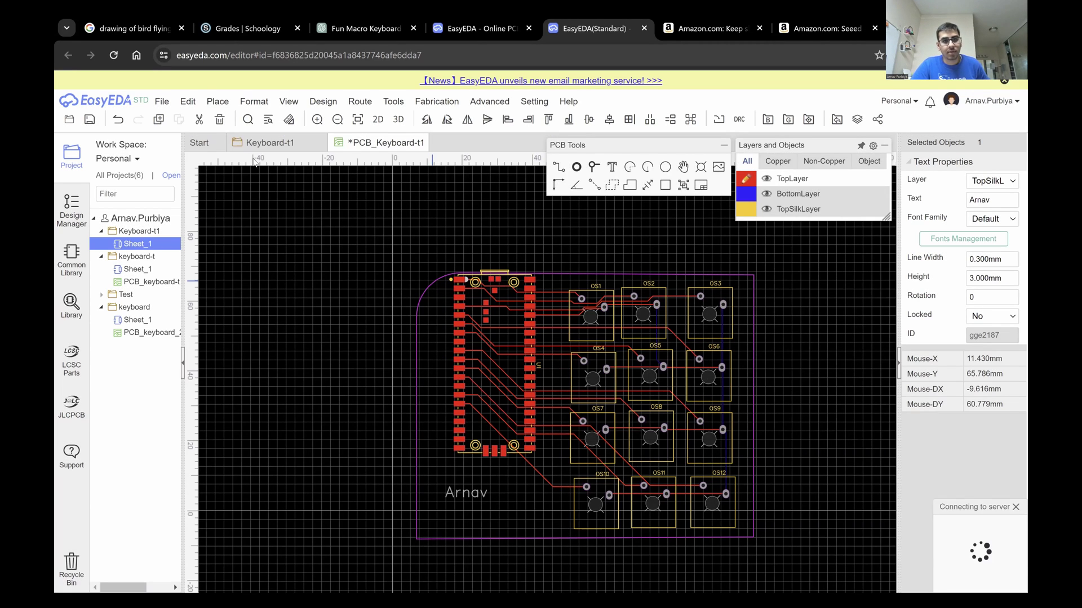
pyautogui.click(162, 101)
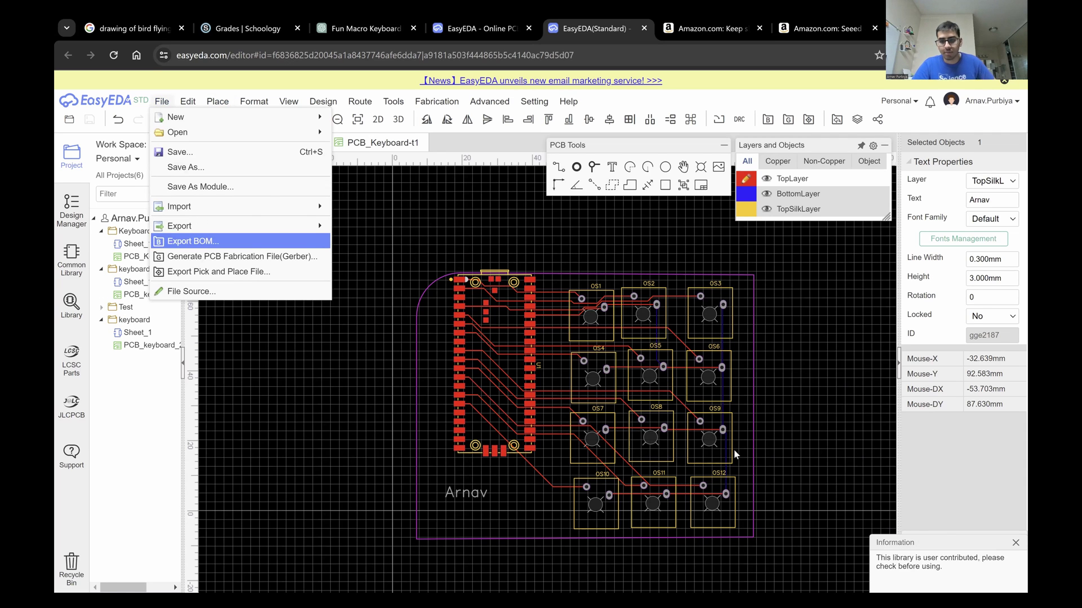
pyautogui.click(193, 241)
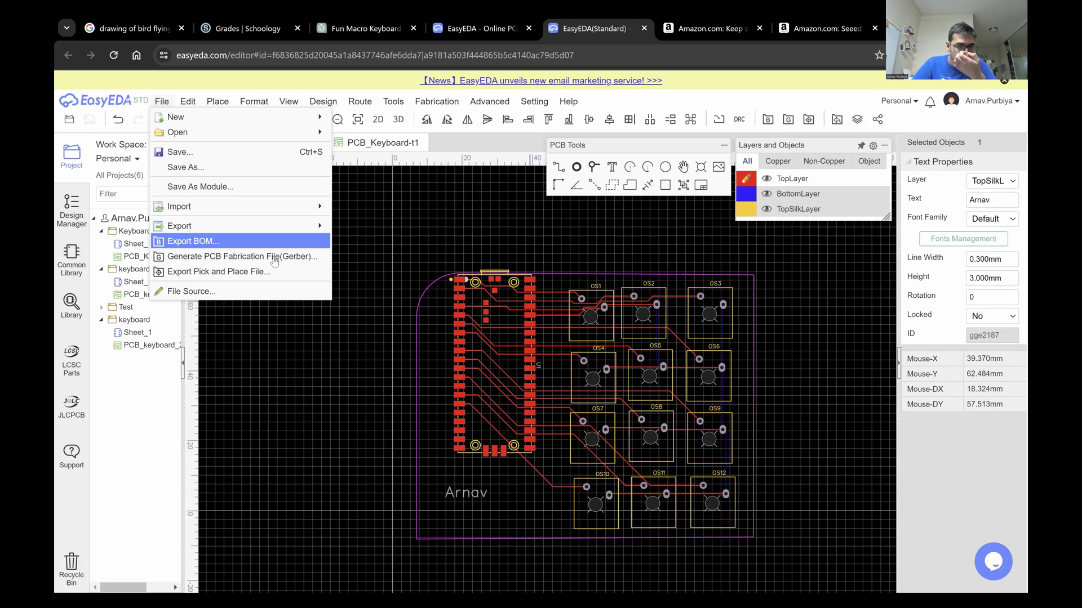
pyautogui.click(272, 257)
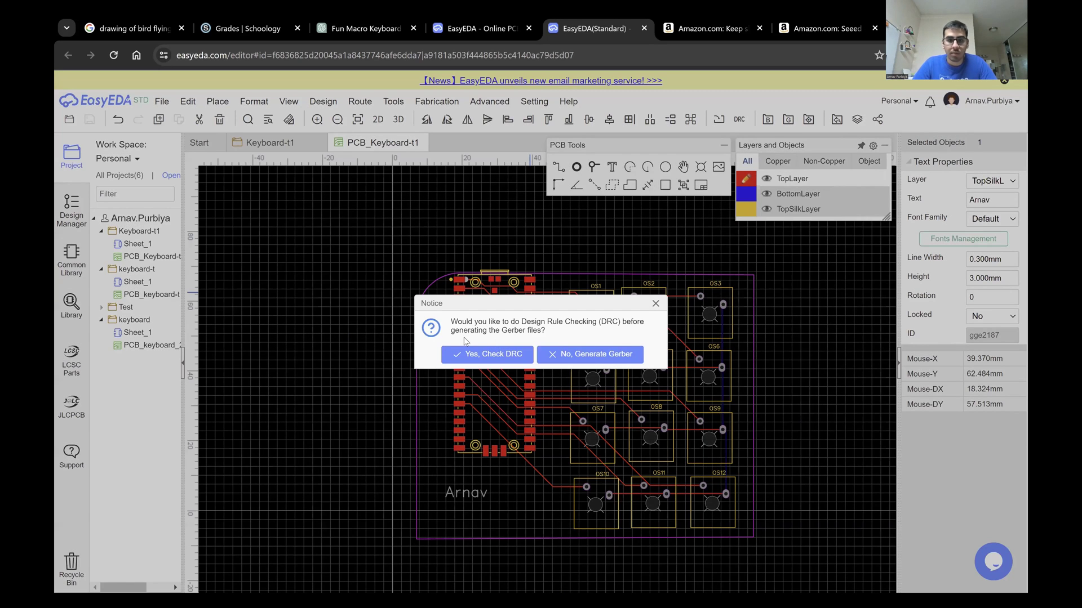
pyautogui.click(567, 356)
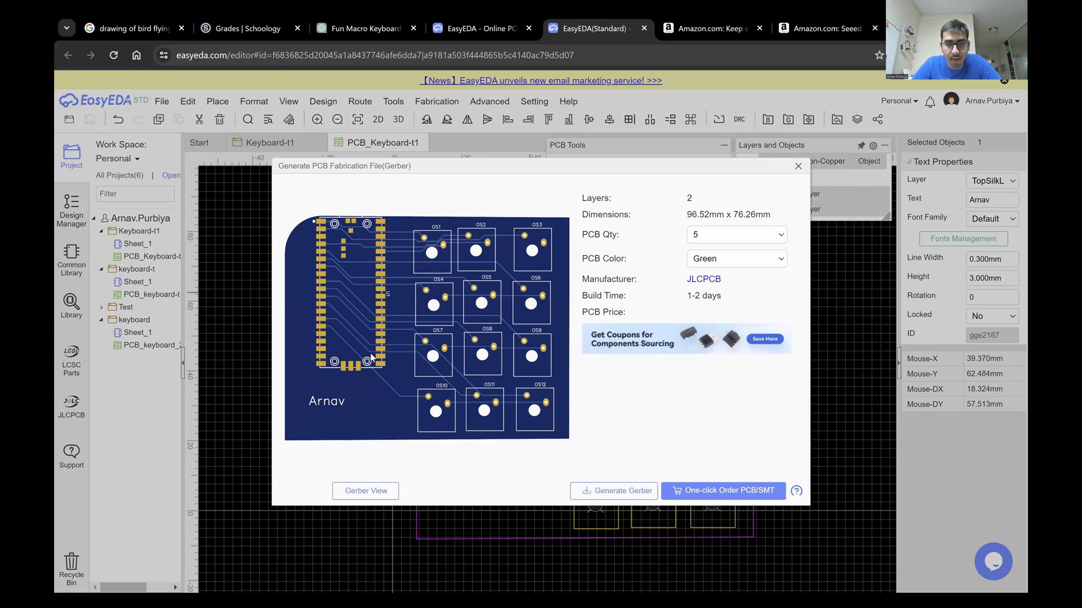
pyautogui.click(631, 492)
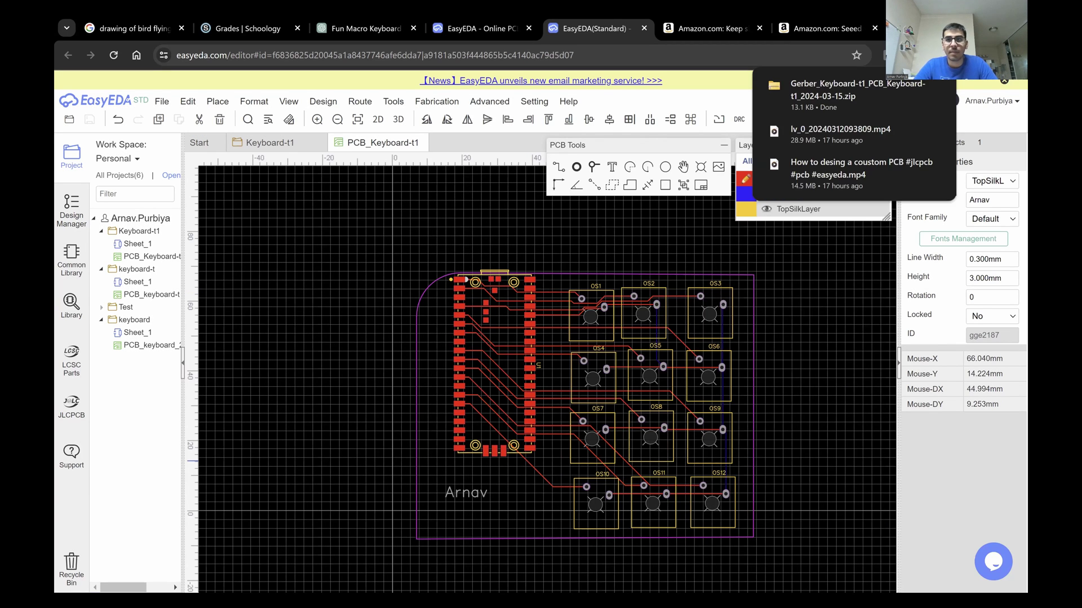
# Open jlcpcb.com in a new browser tab and upload the Gerber file Gerber_Keyboard-t1_PCB_Keyboard-t1_2024-03-15.zip.
pyautogui.hotkey('ctrl', 't')
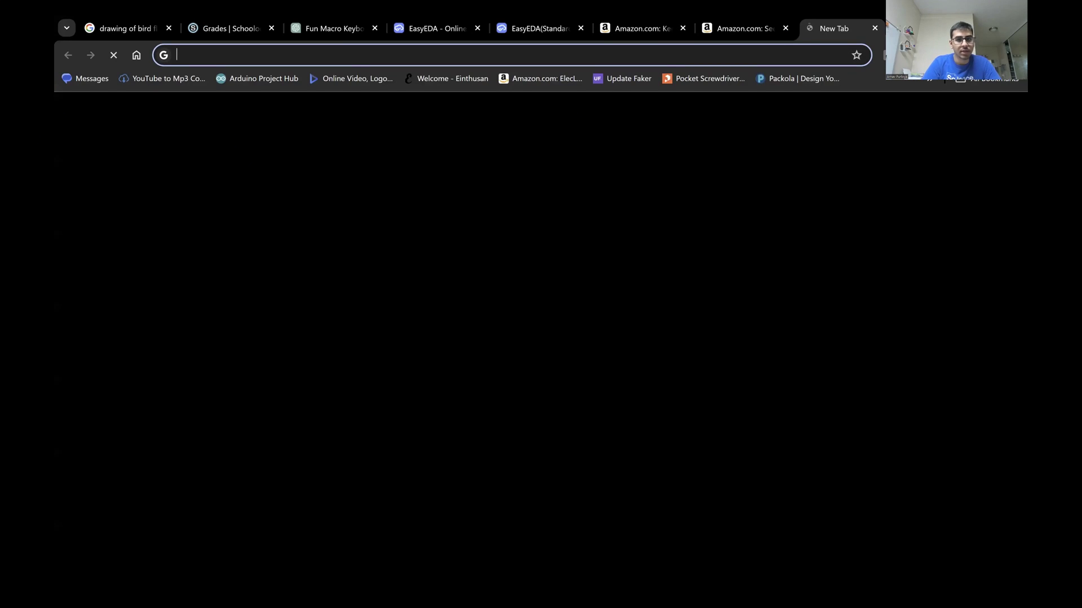
pyautogui.write('jlcpcb.com')
pyautogui.press('Return')
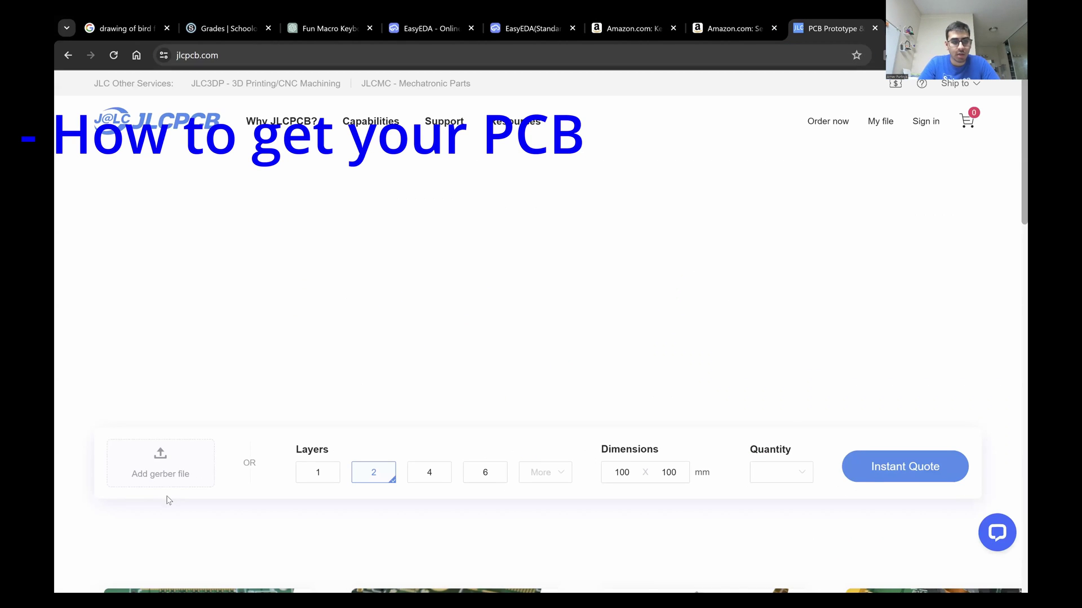
pyautogui.click(162, 469)
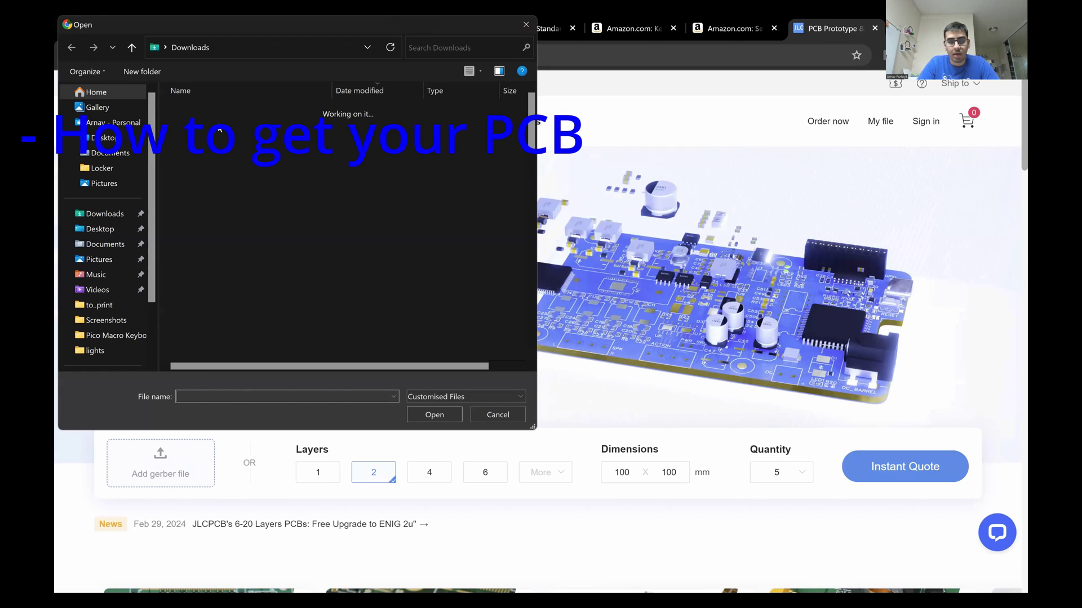
pyautogui.doubleClick(219, 128)
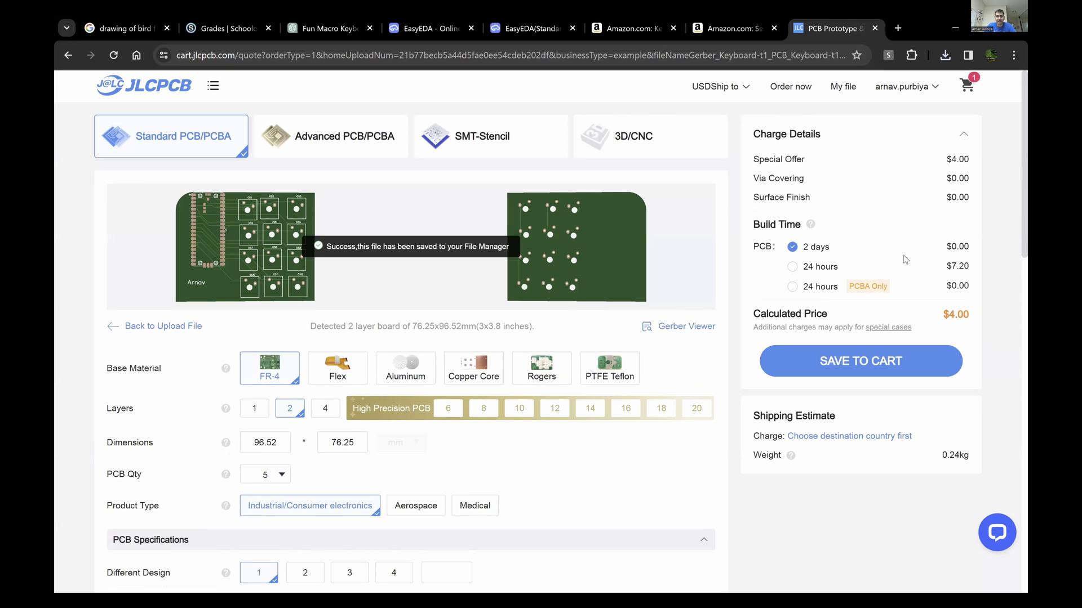
# Review the board preview, PCB specification options and charge details on the JLCPCB quote page.
pyautogui.moveTo(632, 374)
pyautogui.scroll(-3, 632, 373)
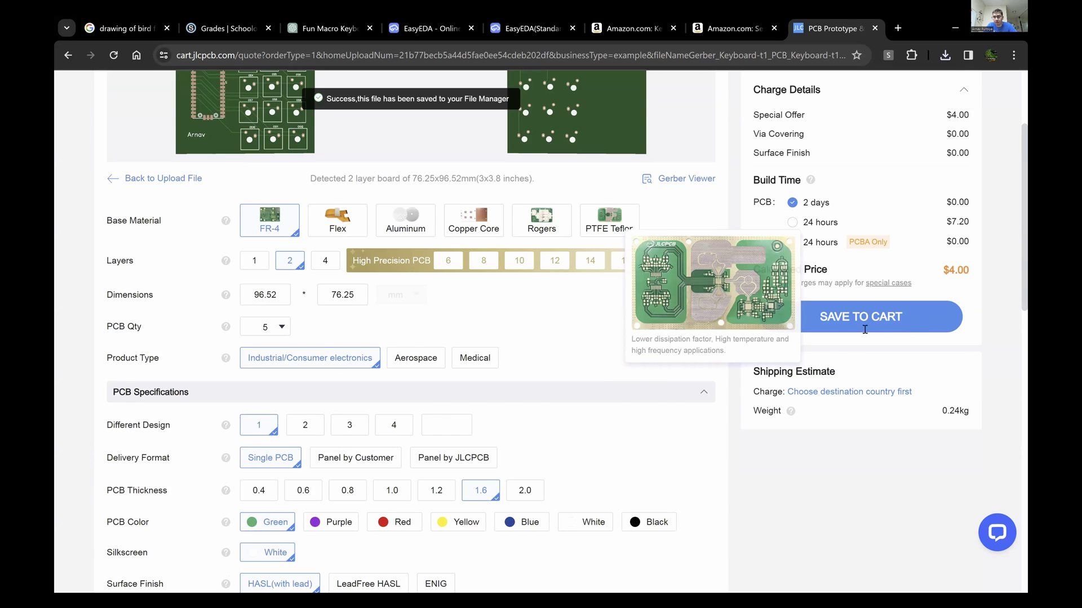
pyautogui.scroll(3, 523, 342)
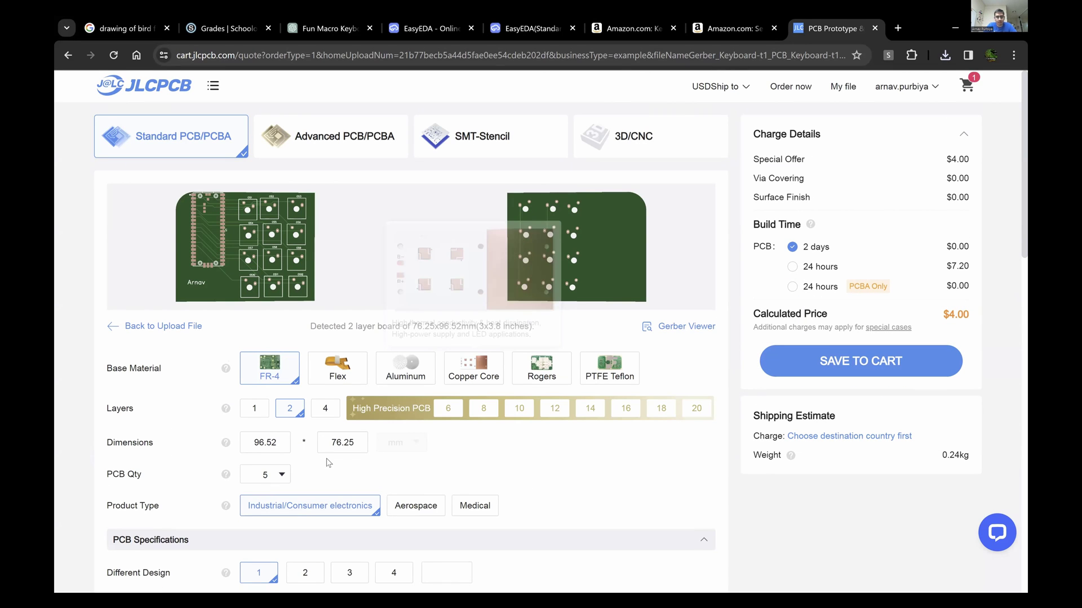
pyautogui.scroll(-6, 328, 471)
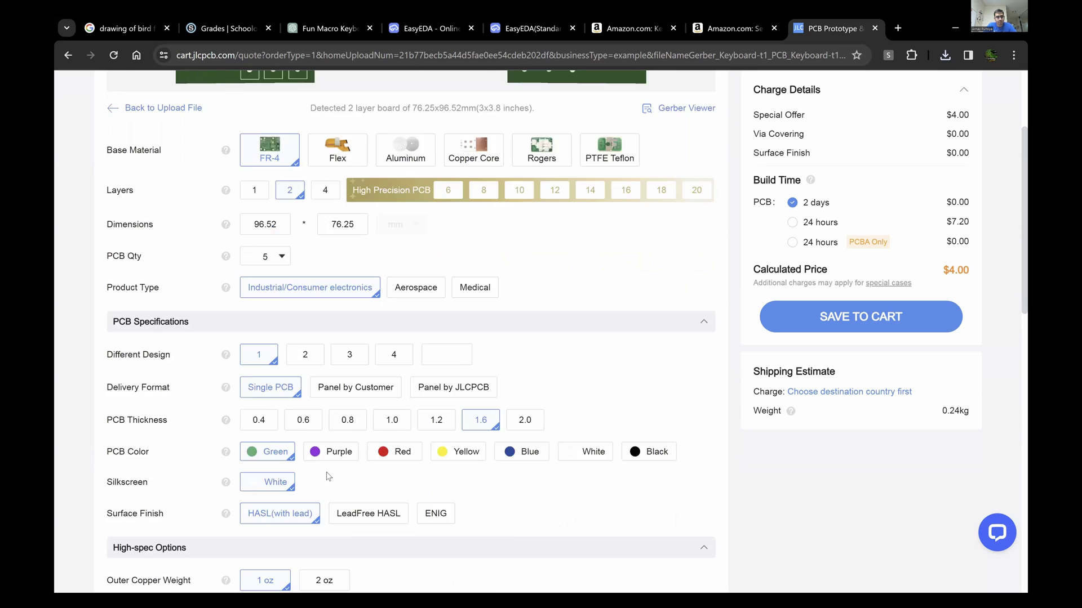
# Change the PCB color to Black in the JLCPCB quote's PCB specifications.
pyautogui.scroll(6, 328, 428)
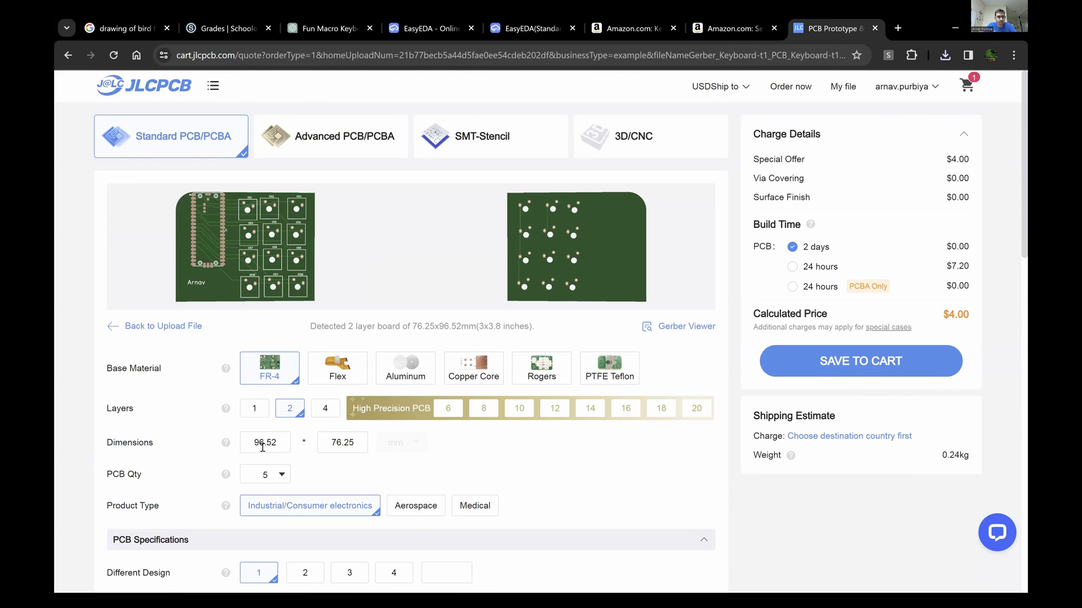
pyautogui.scroll(-3, 330, 450)
pyautogui.scroll(3, 259, 385)
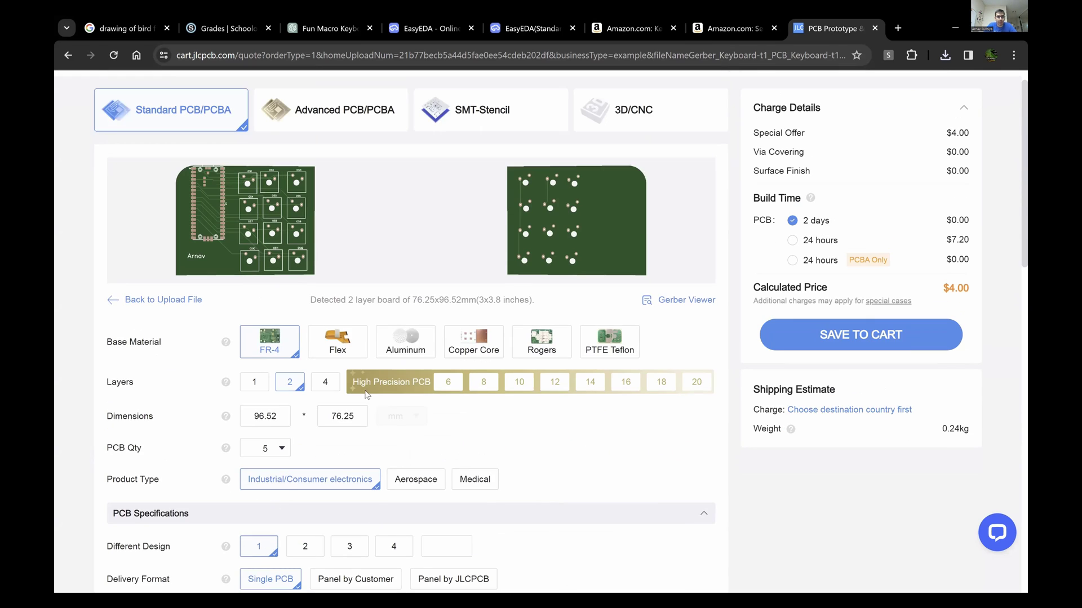
pyautogui.scroll(-6, 406, 441)
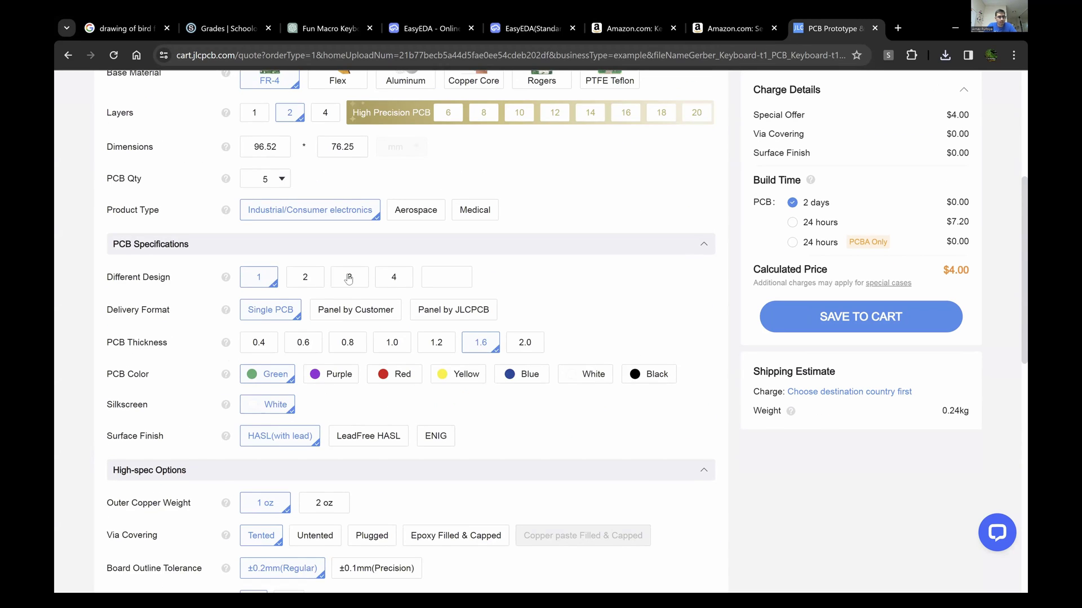
pyautogui.scroll(-3, 318, 351)
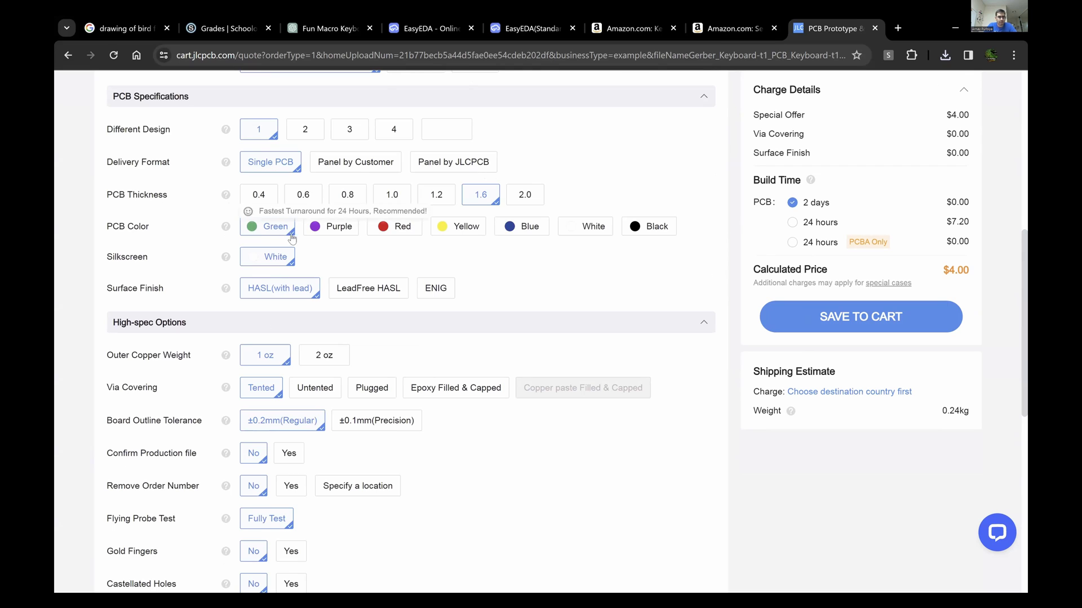
pyautogui.scroll(7, 291, 239)
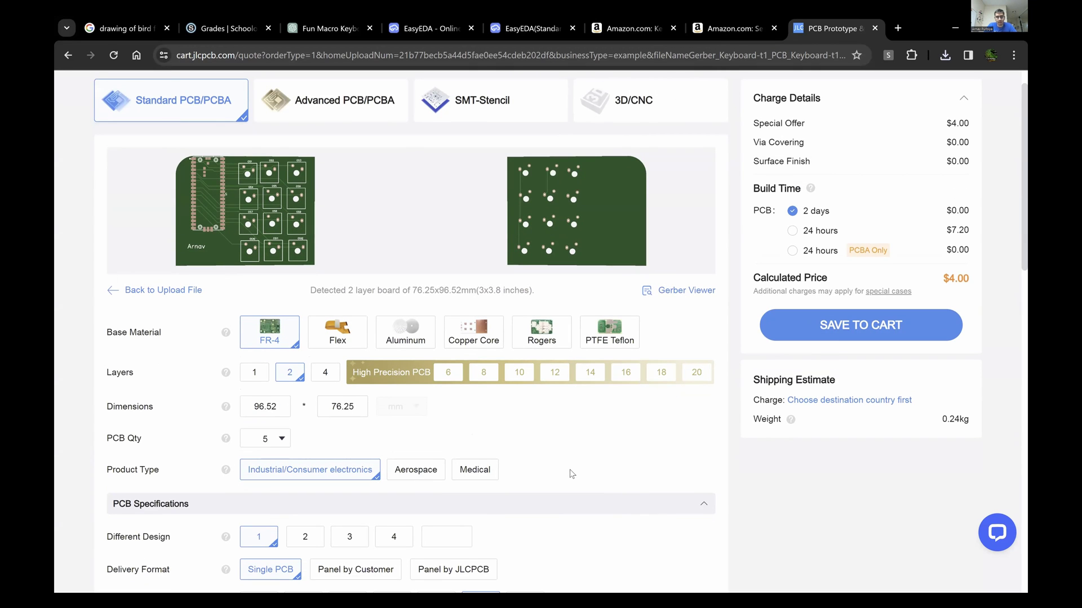
pyautogui.scroll(1, 572, 473)
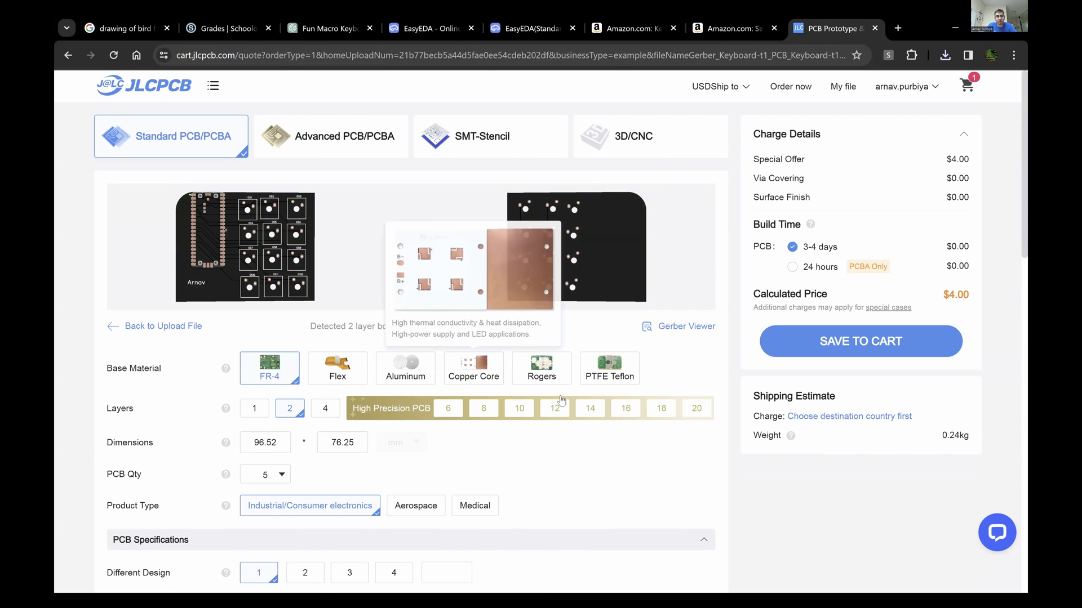
# Review the black board preview, PCB specifications, high-spec options and charge details on the quote page.
pyautogui.scroll(-5, 562, 400)
pyautogui.scroll(3, 651, 410)
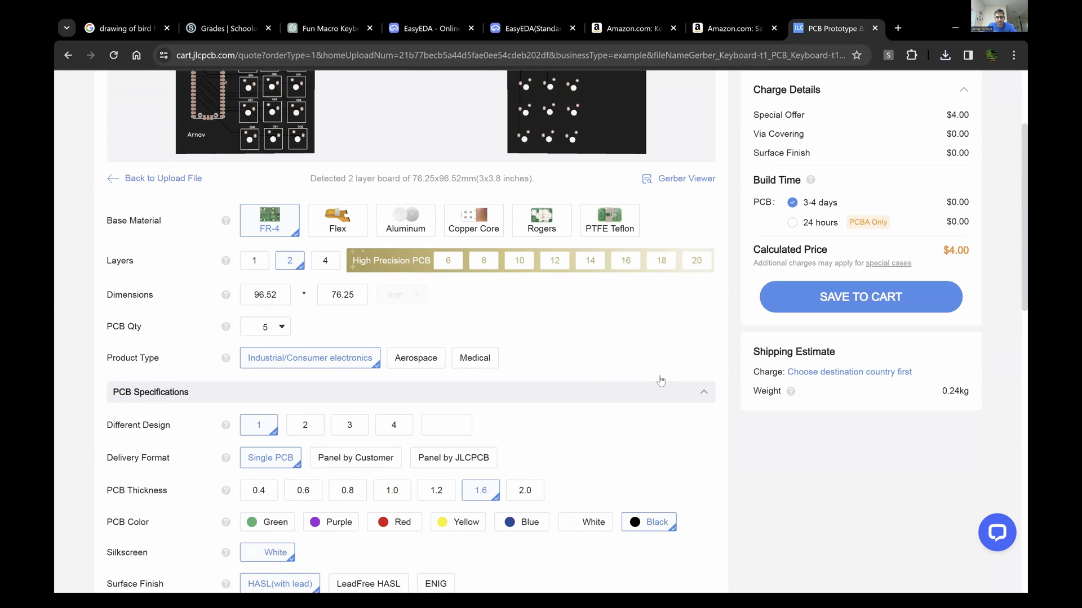
pyautogui.scroll(-3, 661, 381)
pyautogui.scroll(-5, 596, 387)
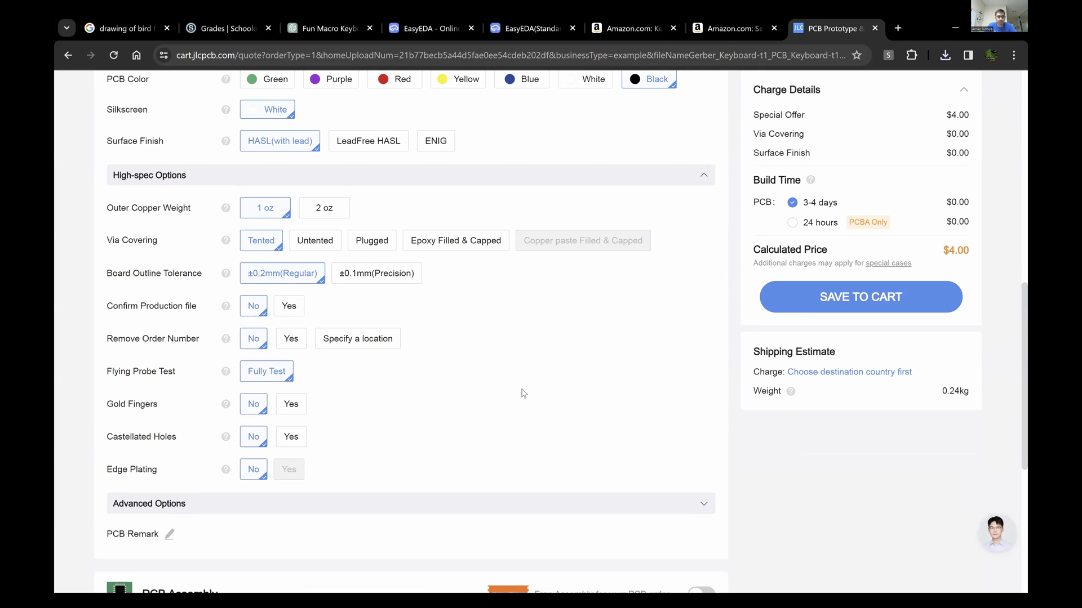
pyautogui.scroll(-3, 524, 393)
pyautogui.scroll(8, 529, 383)
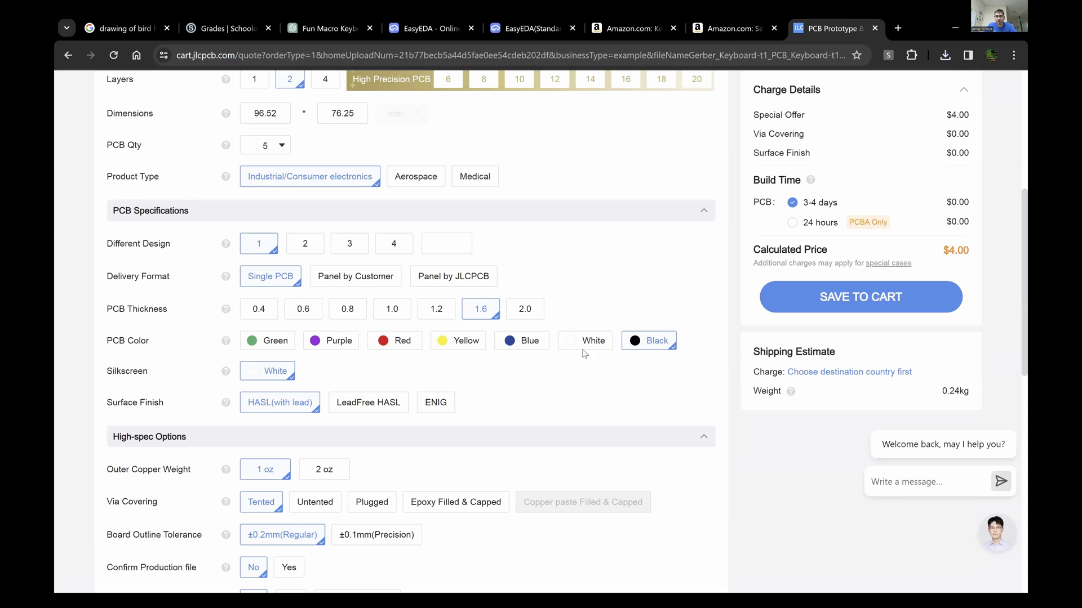
pyautogui.scroll(6, 824, 341)
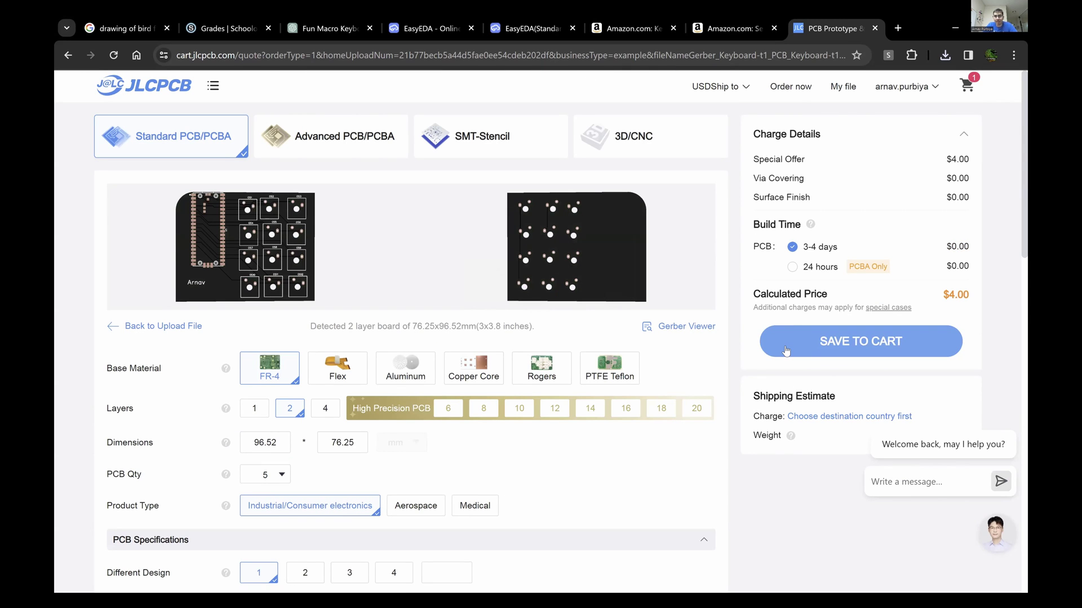
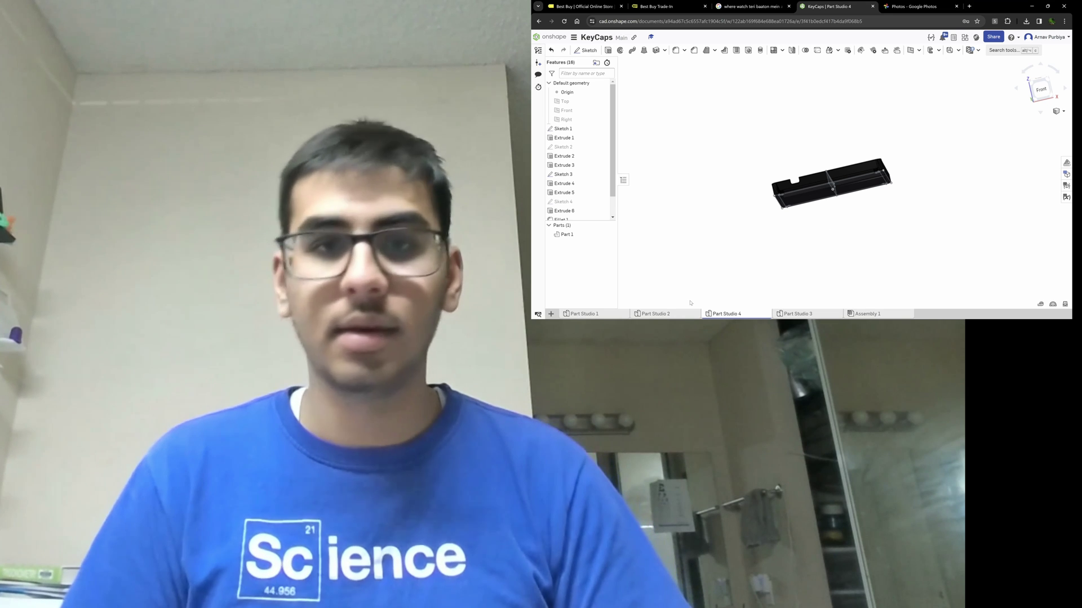
# Inspect the black case part in Part Studio 4 of the Onshape KeyCaps document from the right side and other angles.
pyautogui.moveTo(723, 293); pyautogui.dragTo(874, 280, button='right')
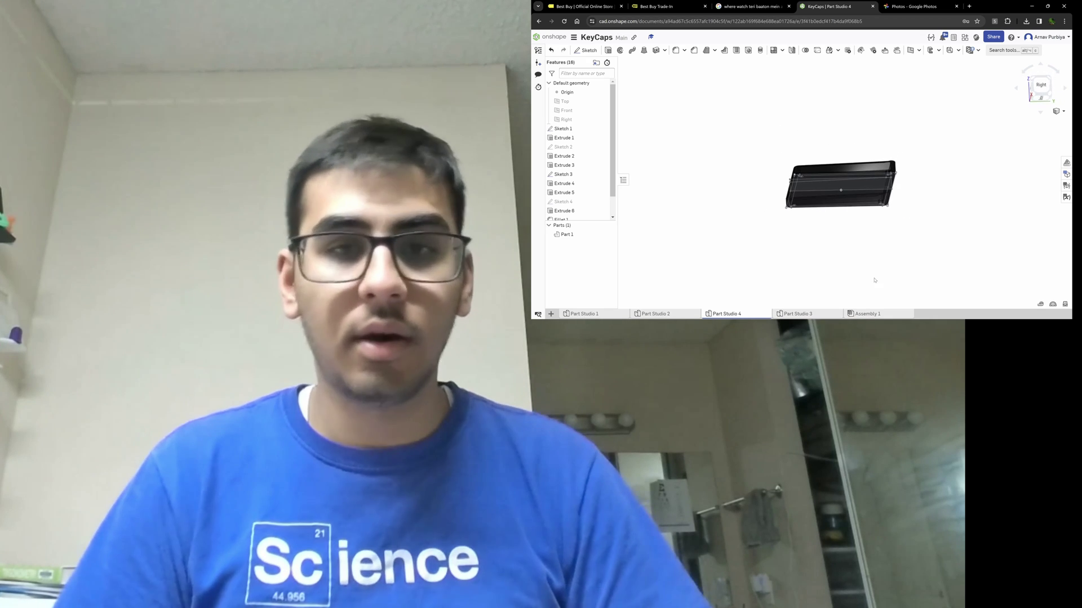
pyautogui.click(1042, 86)
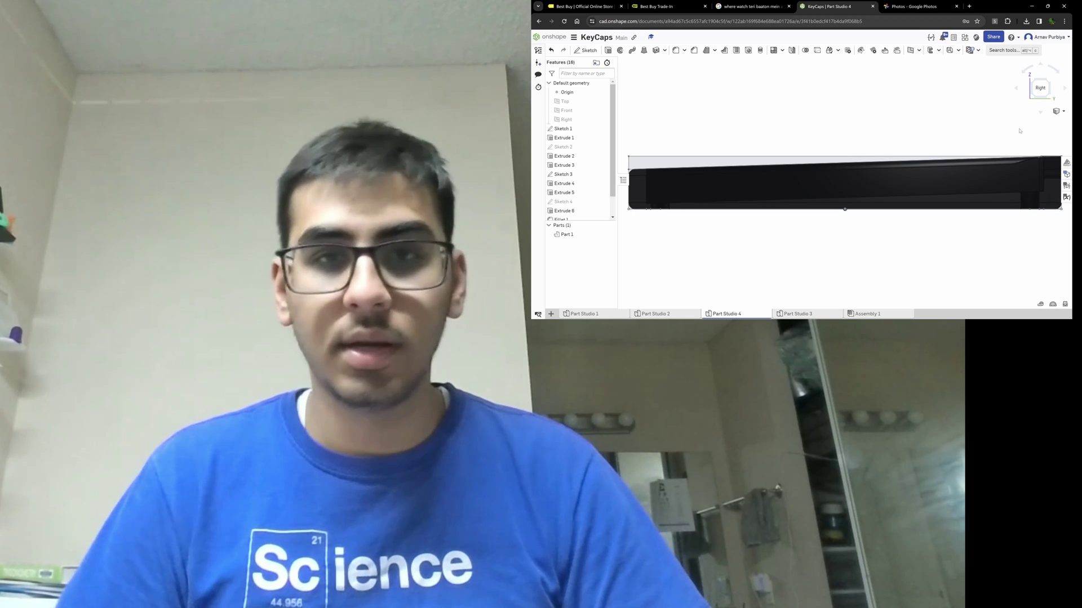
pyautogui.moveTo(907, 252); pyautogui.dragTo(1021, 256, button='right')
pyautogui.moveTo(1041, 83); pyautogui.dragTo(983, 137, button='right')
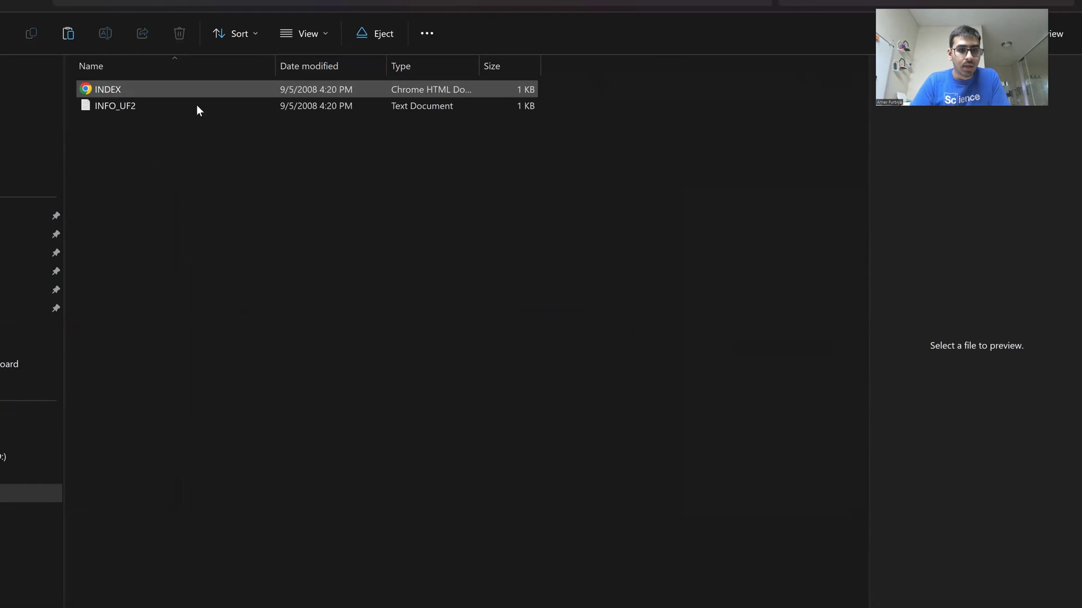
# Copy flash_nuke.uf2 from the Pico Macro Keyboard folder onto the RPI-RP2 (E:) drive.
pyautogui.hotkey('alt', 'Tab')
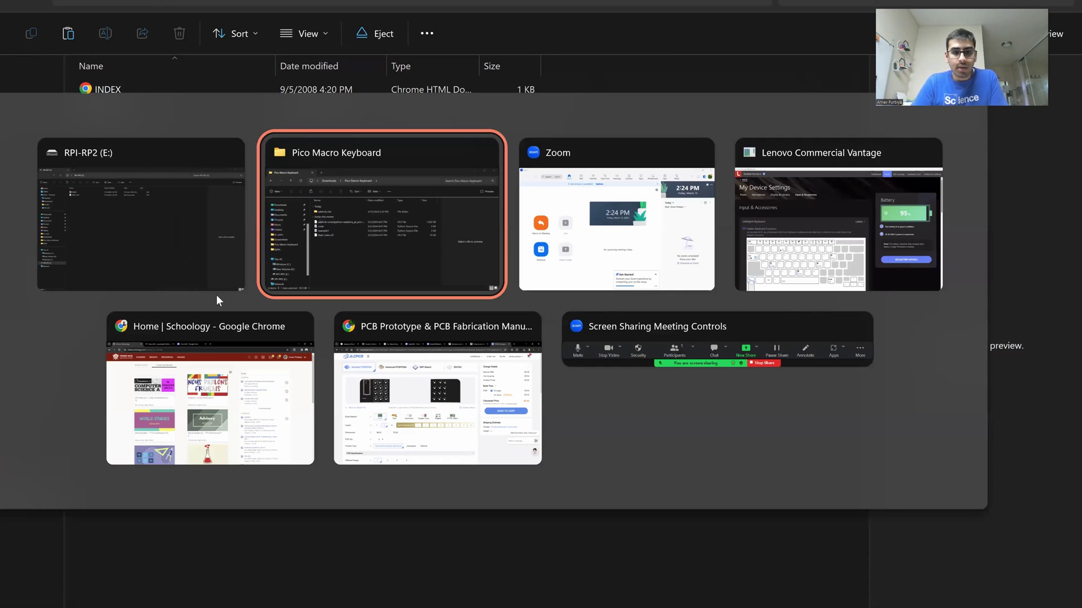
pyautogui.click(248, 318)
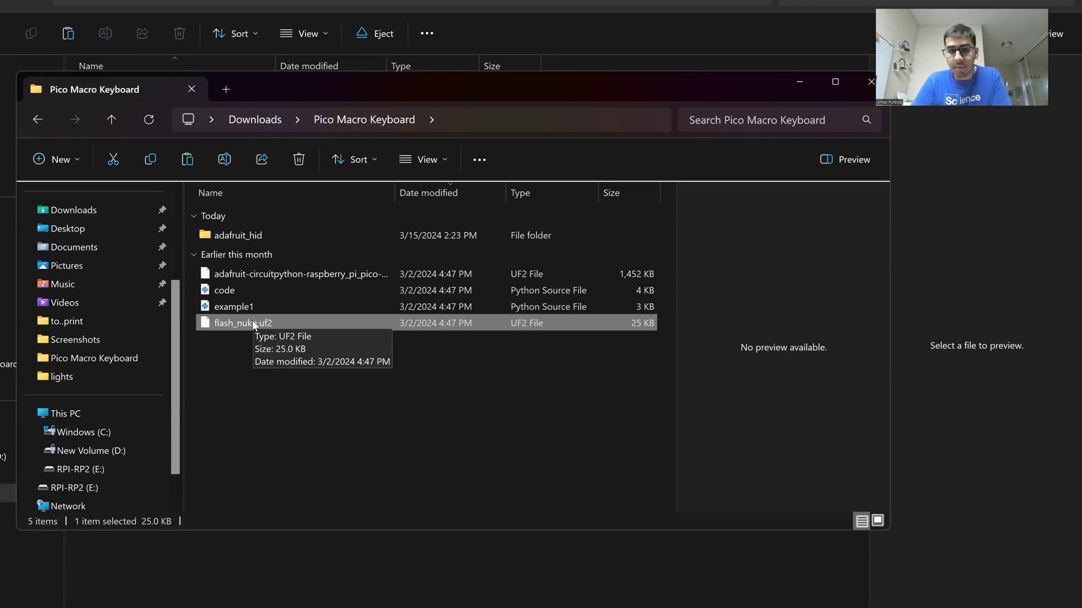
pyautogui.moveTo(252, 320); pyautogui.dragTo(212, 197)
pyautogui.hotkey('alt', 'Tab')
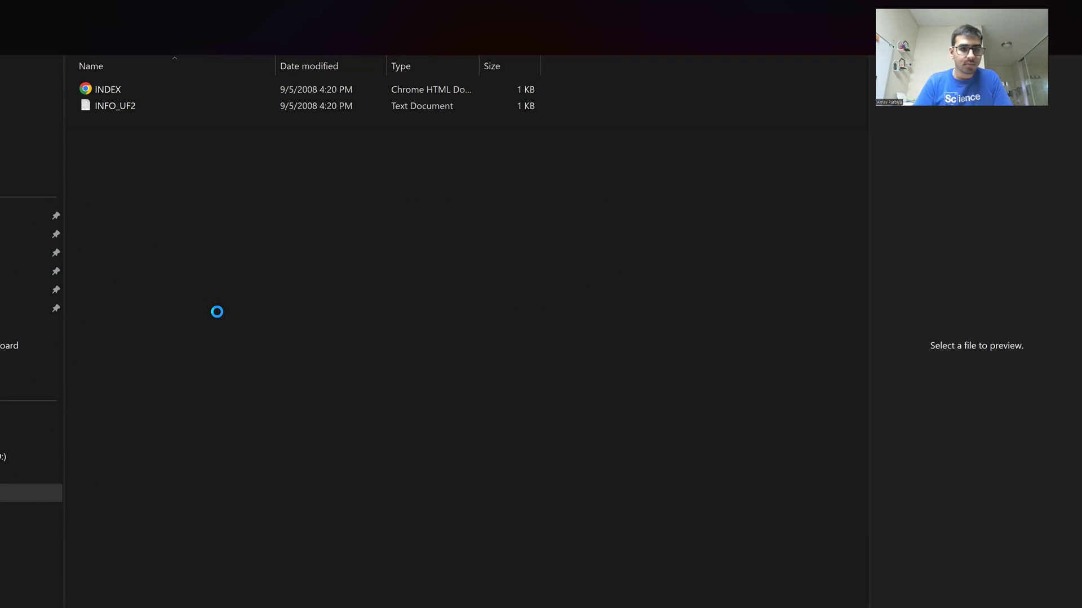
# Copy the adafruit-circuitpython-raspberry_pi_pico UF2 file from the Pico Macro Keyboard folder onto the RPI-RP2 (E:) drive.
pyautogui.hotkey('alt', 'Tab')
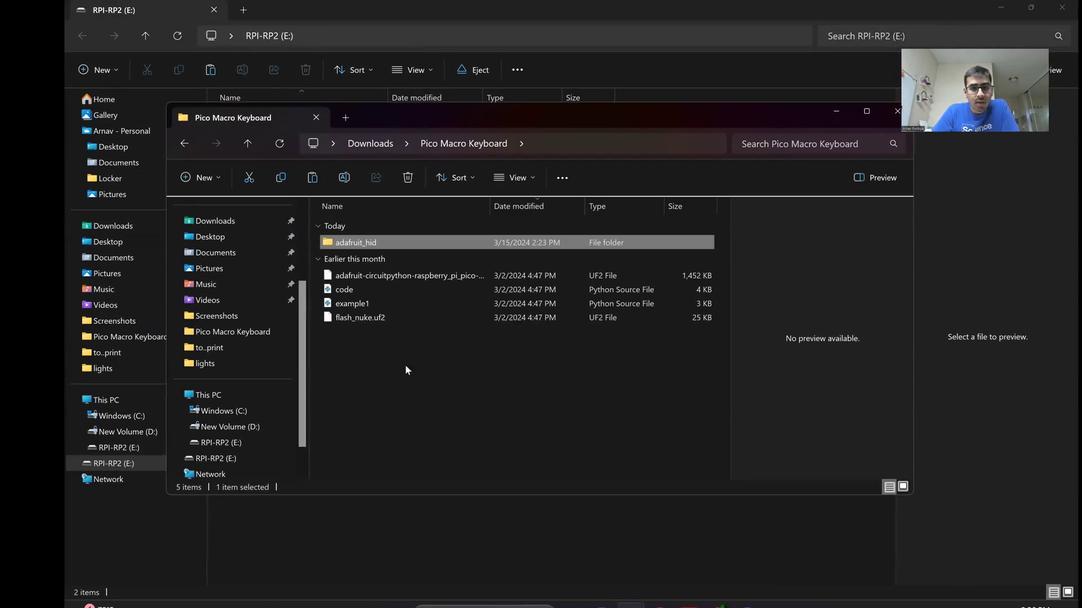
pyautogui.click(421, 276)
pyautogui.moveTo(424, 278); pyautogui.dragTo(318, 248)
pyautogui.hotkey('alt', 'Tab')
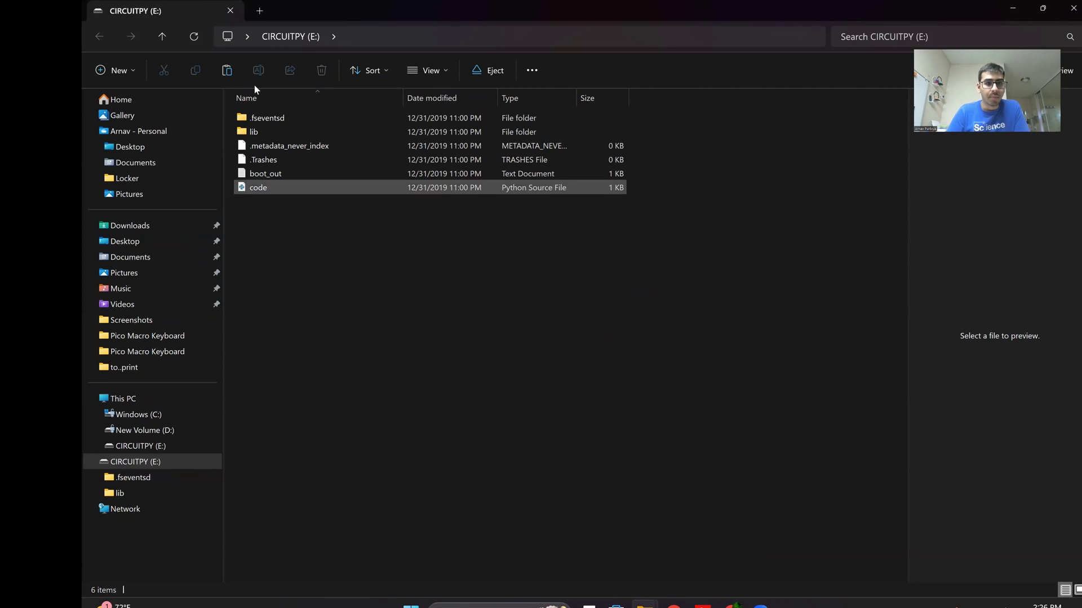
# Copy all the .mpy files from the adafruit_hid folder into the lib folder on the CIRCUITPY (E:) drive.
pyautogui.doubleClick(268, 134)
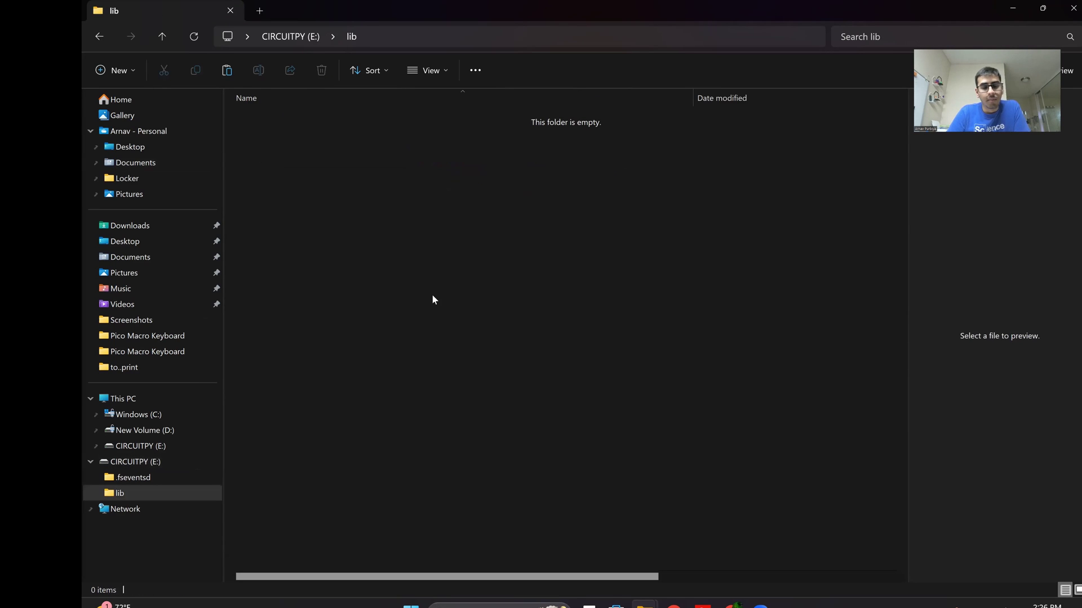
pyautogui.hotkey('alt', 'Tab')
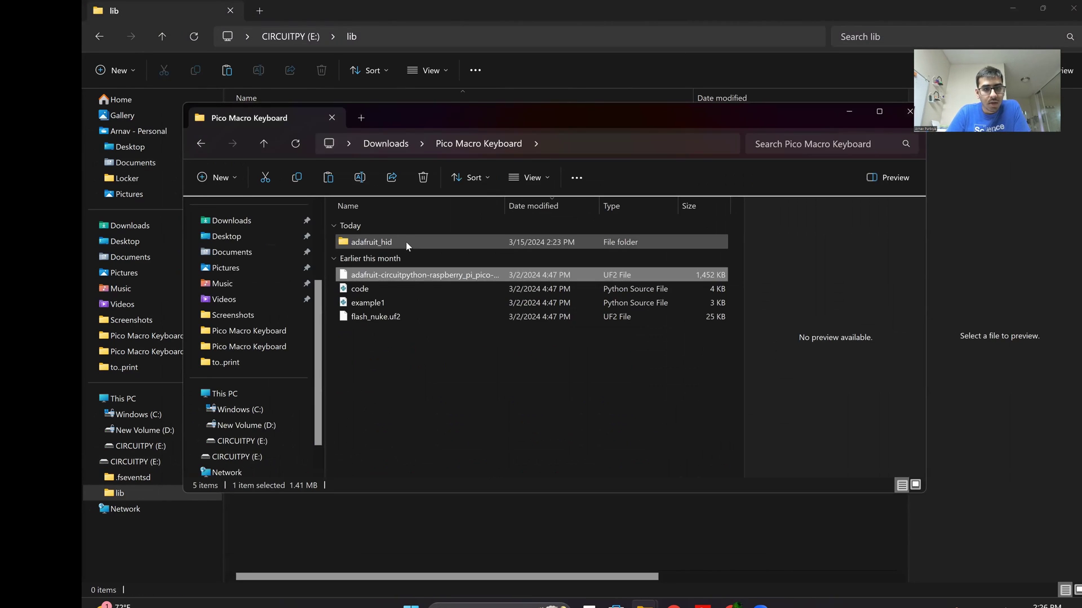
pyautogui.doubleClick(406, 242)
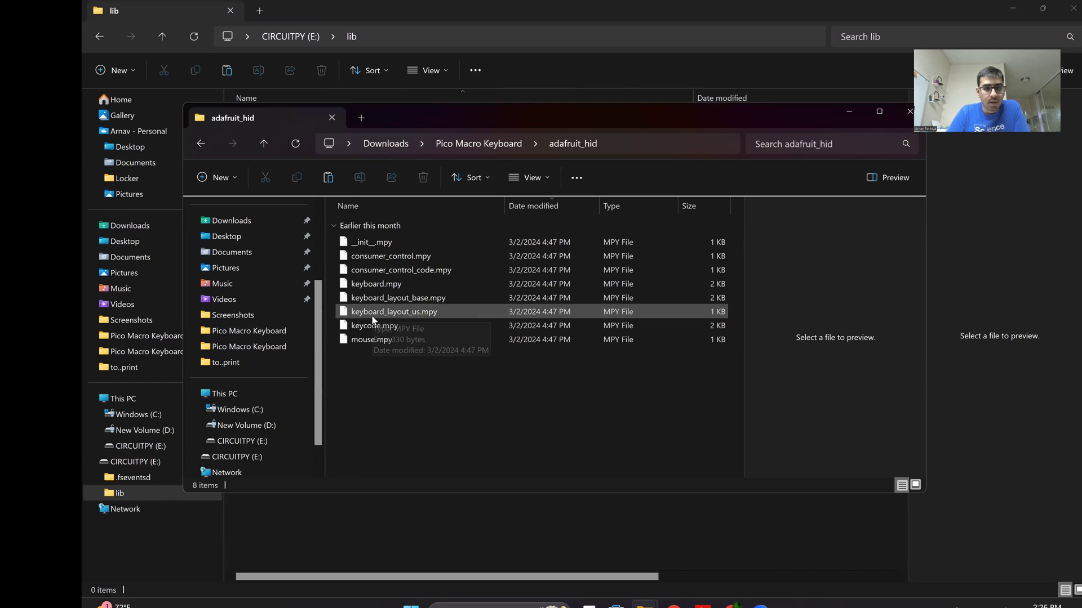
pyautogui.moveTo(395, 386); pyautogui.dragTo(391, 225)
pyautogui.moveTo(455, 292); pyautogui.dragTo(423, 200)
pyautogui.hotkey('alt', 'Tab')
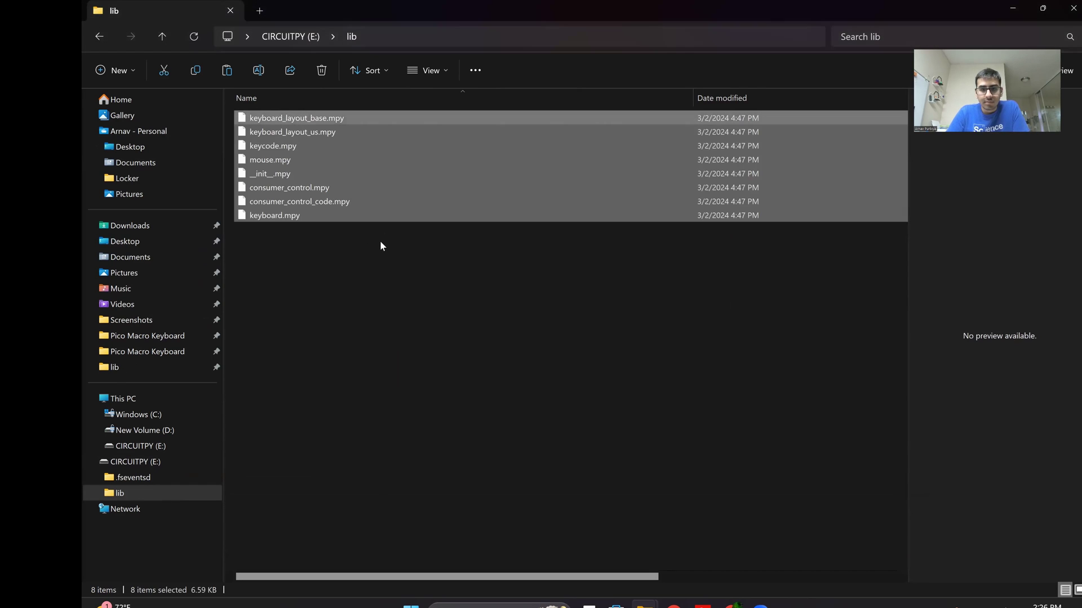
# Open the code file from the root of the CIRCUITPY (E:) drive in Visual Studio Code.
pyautogui.click(293, 37)
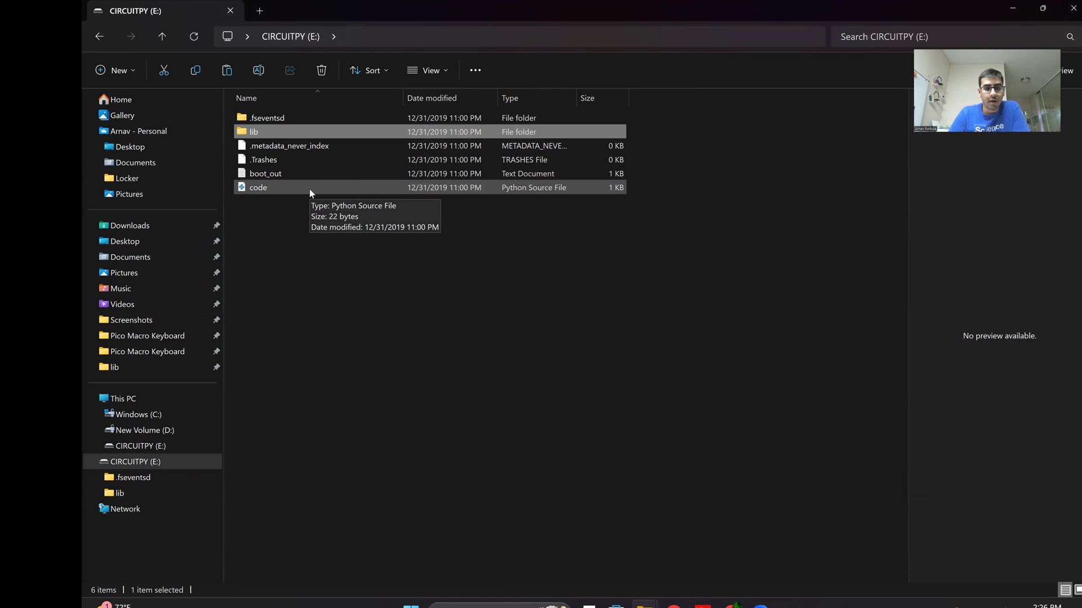
pyautogui.click(310, 188)
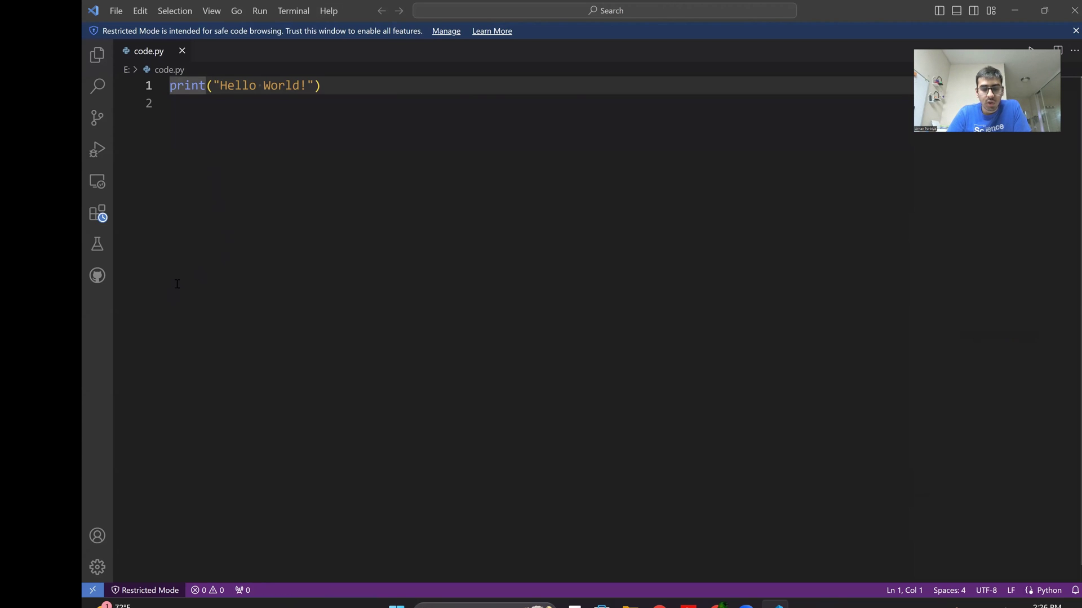
# Try to carry the code file from the Downloads Pico Macro Keyboard folder over to the CIRCUITPY drive window.
pyautogui.hotkey('alt', 'Tab')
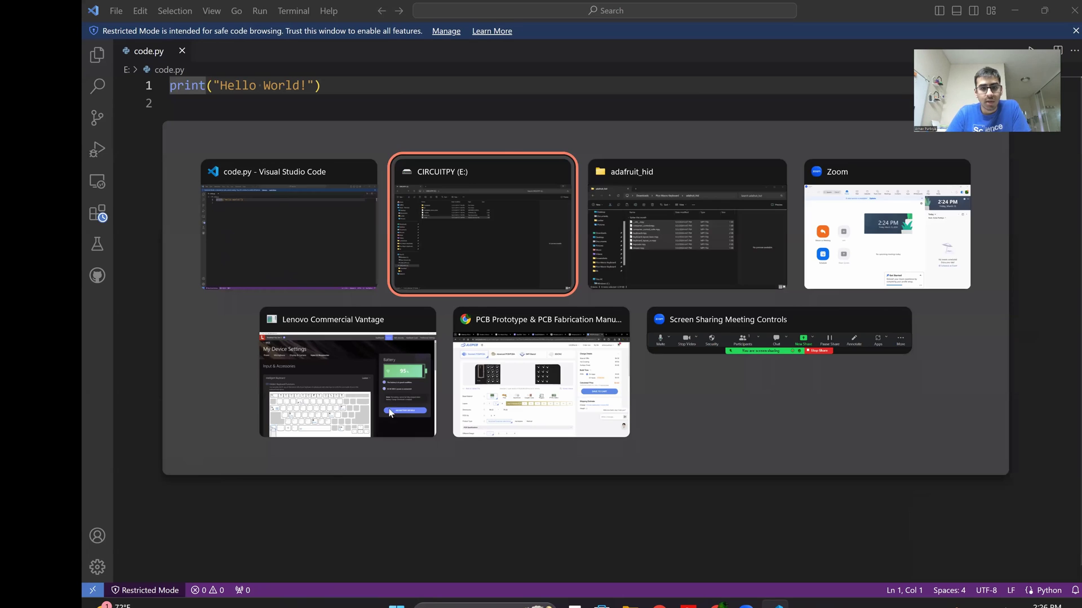
pyautogui.click(462, 606)
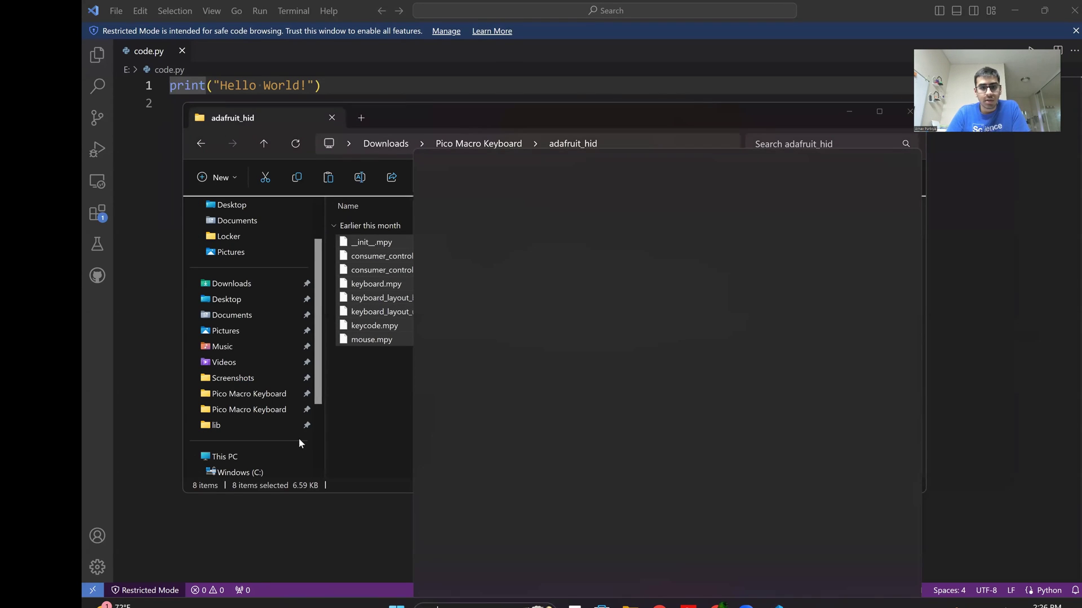
pyautogui.click(293, 283)
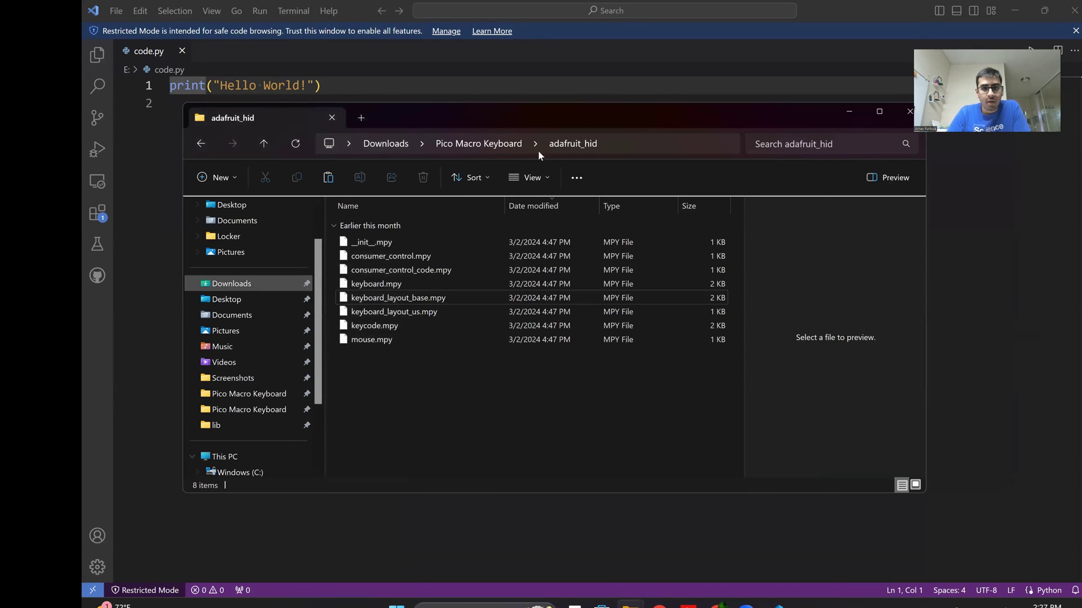
pyautogui.click(478, 143)
pyautogui.moveTo(386, 293); pyautogui.dragTo(438, 282)
pyautogui.hotkey('alt', 'Tab')
pyautogui.hotkey('alt', 'Tab')
pyautogui.hotkey('alt', 'Tab')
pyautogui.hotkey('alt', 'Tab')
pyautogui.hotkey('alt', 'Tab')
pyautogui.hotkey('alt', 'Tab')
pyautogui.hotkey('alt', 'Tab')
pyautogui.hotkey('alt', 'Tab')
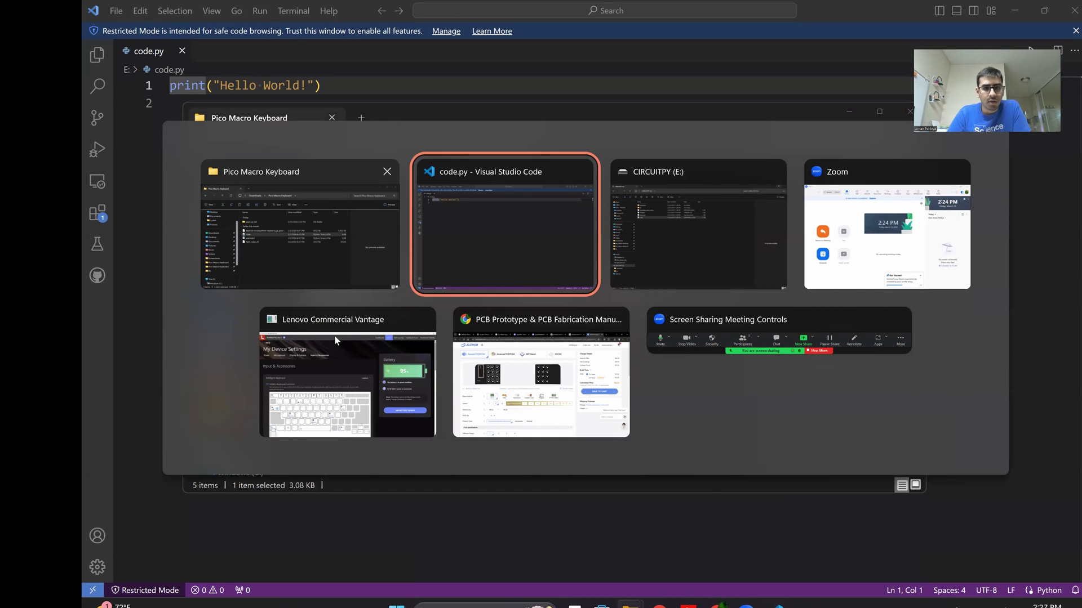
pyautogui.press('Escape')
# Permanently delete the existing code file from the root of the CIRCUITPY (E:) drive.
pyautogui.click(269, 424)
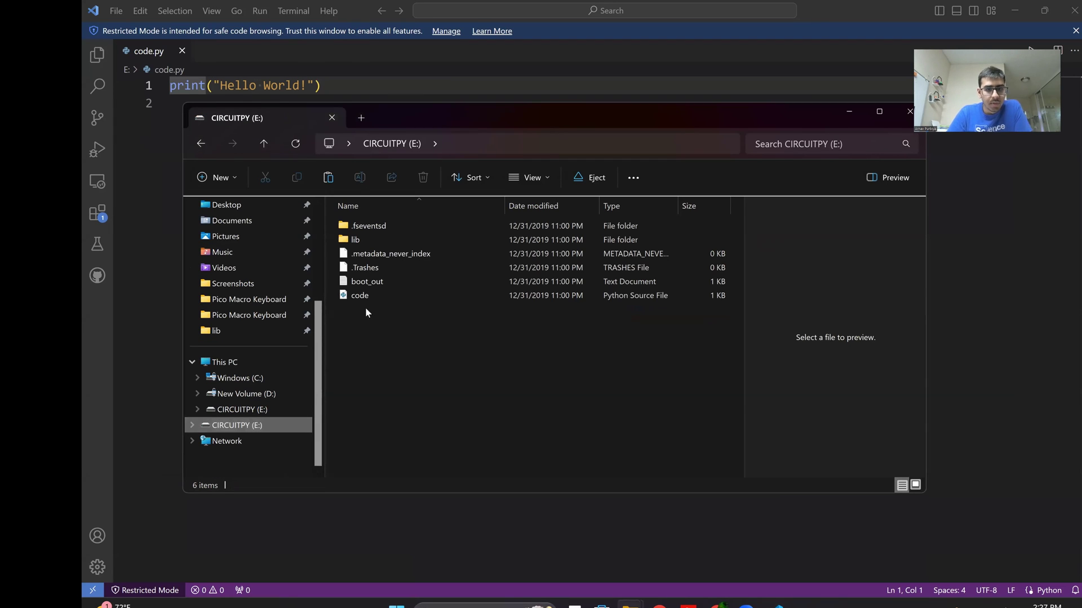
pyautogui.click(370, 296)
pyautogui.press('Delete')
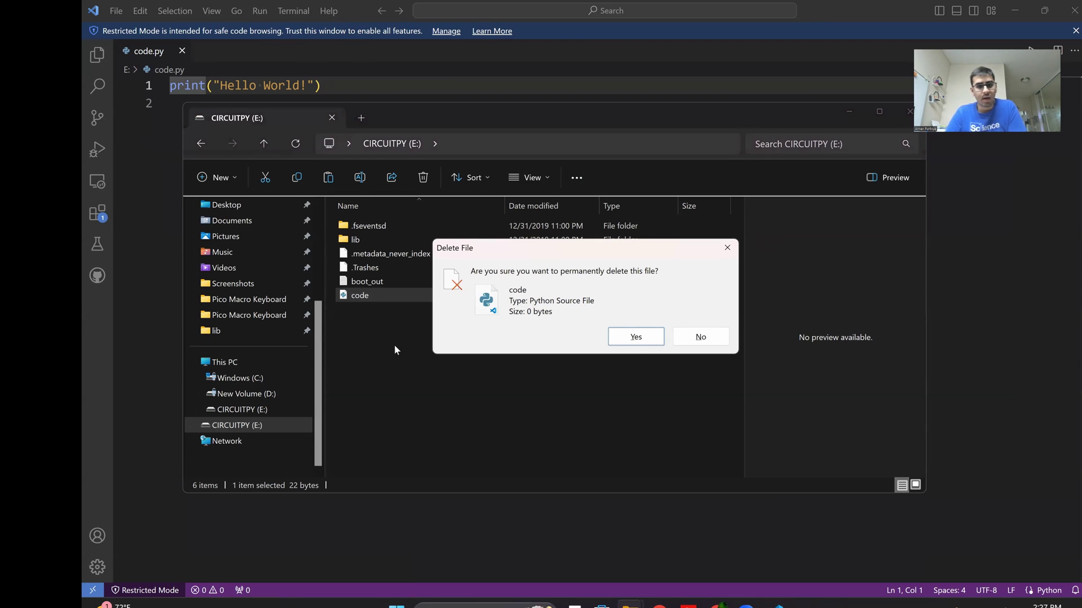
pyautogui.click(631, 334)
pyautogui.hotkey('alt', 'Tab')
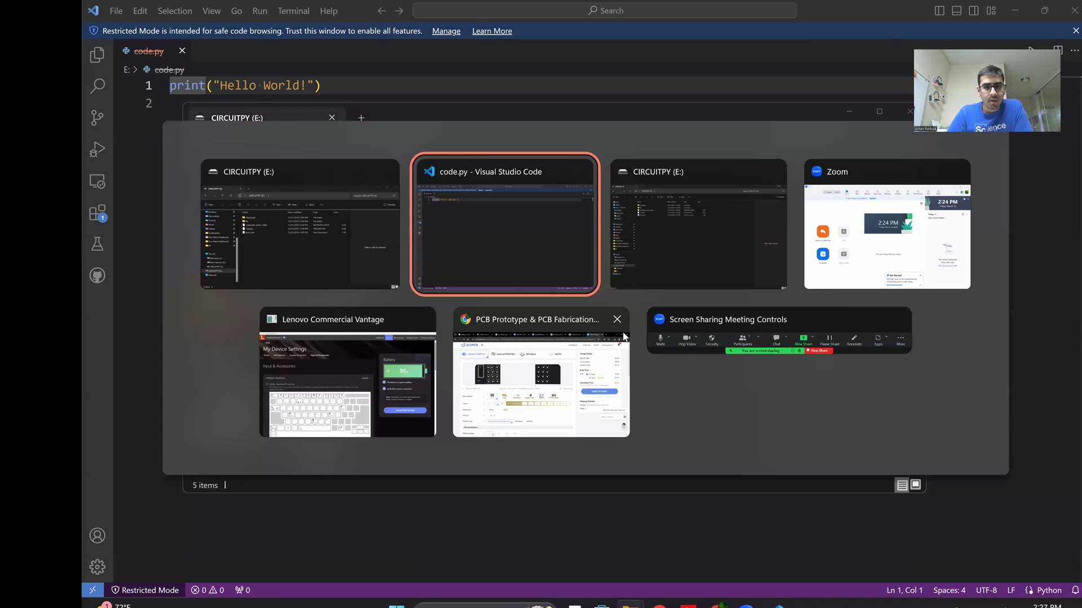
pyautogui.click(320, 234)
pyautogui.hotkey('alt', 'Tab')
pyautogui.press('Tab')
pyautogui.press('Tab')
pyautogui.press('Tab')
pyautogui.press('Tab')
pyautogui.press('Tab')
pyautogui.press('Tab')
pyautogui.press('Tab')
pyautogui.press('Tab')
pyautogui.press('Tab')
pyautogui.press('Tab')
pyautogui.press('Tab')
pyautogui.press('Tab')
pyautogui.press('Tab')
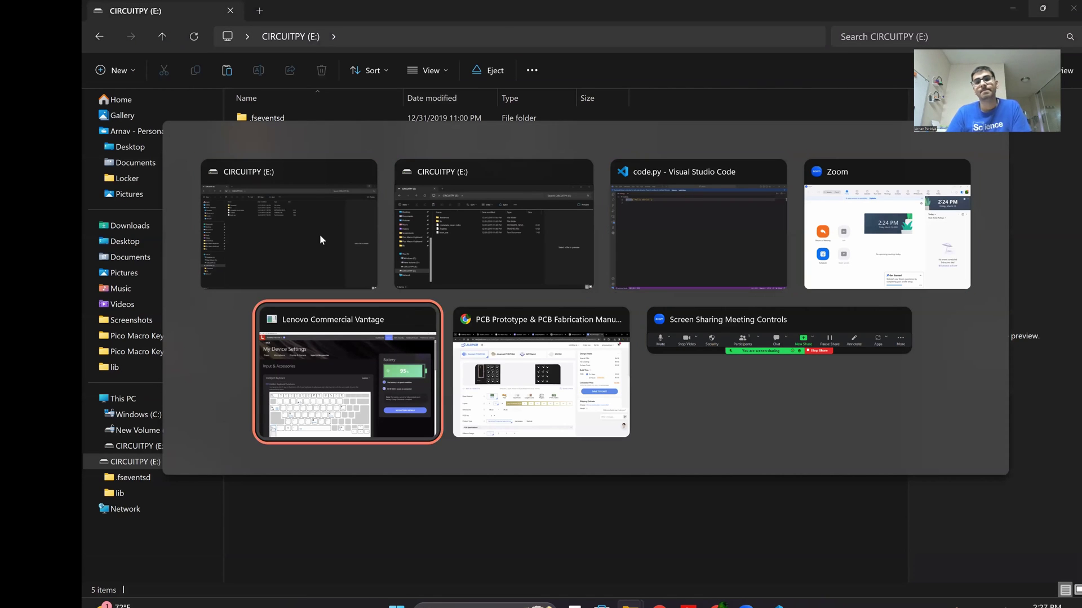
# Go to the Pico Macro Keyboard folder in Downloads, open its code file for viewing, and close the editor.
pyautogui.click(319, 234)
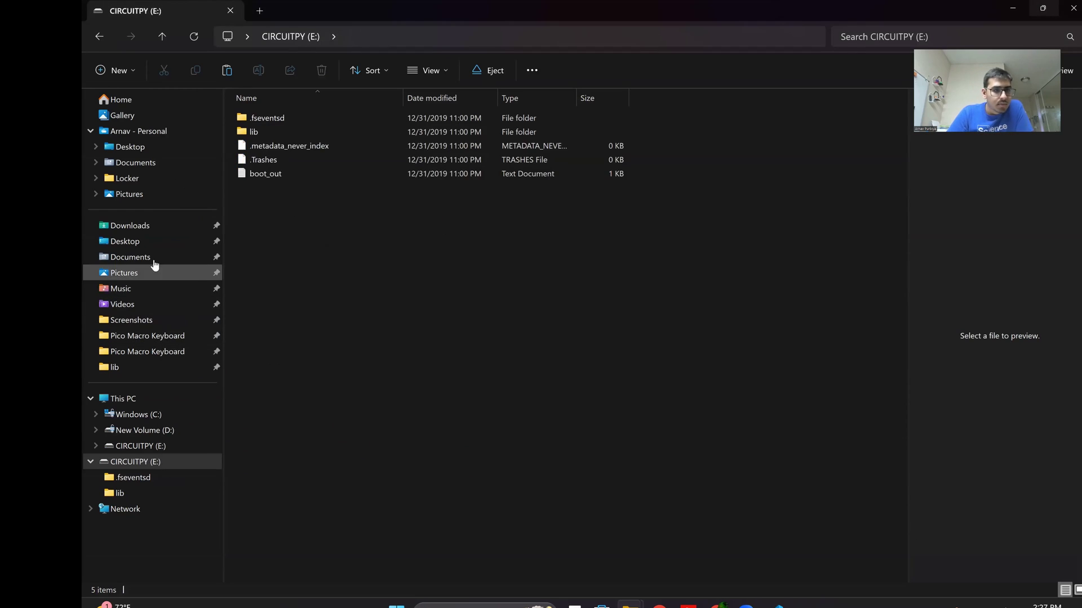
pyautogui.click(152, 226)
pyautogui.doubleClick(422, 179)
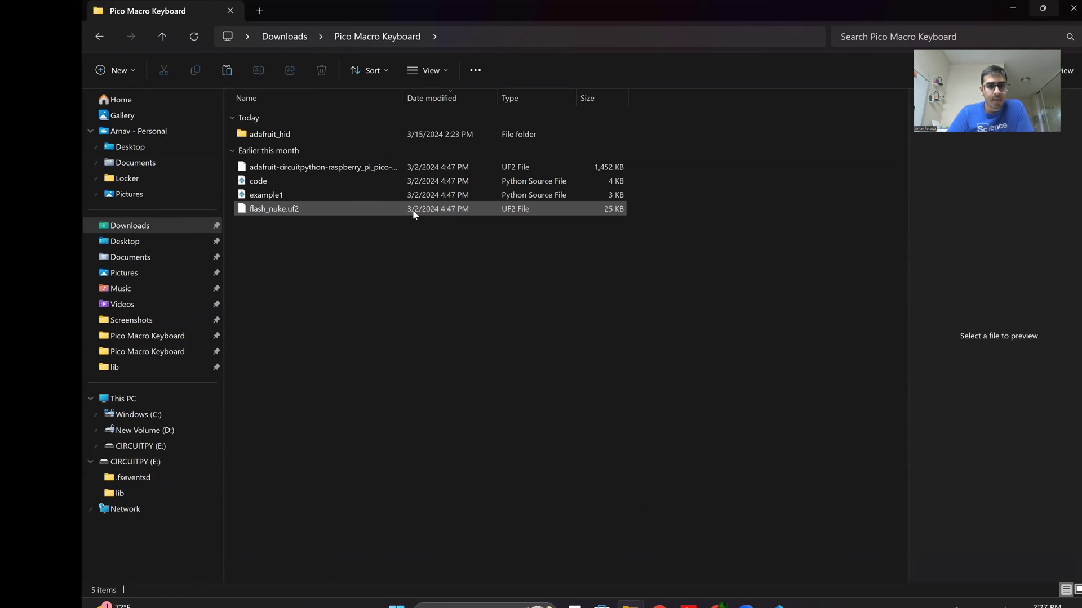
pyautogui.doubleClick(310, 183)
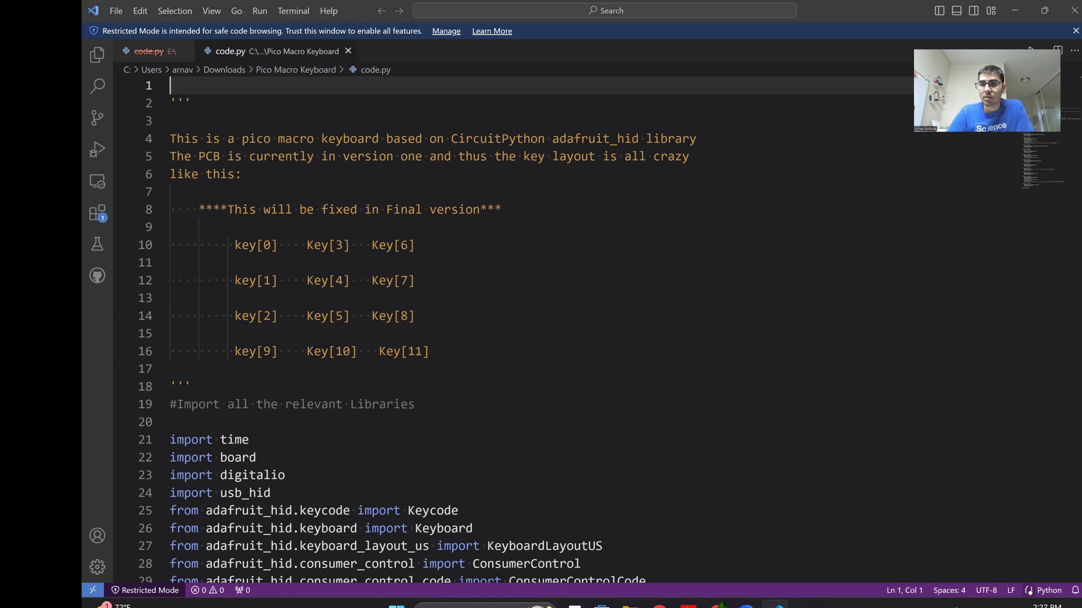
pyautogui.click(1075, 5)
# Copy the code file from the Downloads Pico Macro Keyboard folder to the root of the CIRCUITPY (E:) drive and minimize the drive window.
pyautogui.moveTo(338, 182); pyautogui.dragTo(471, 365)
pyautogui.hotkey('alt', 'Tab')
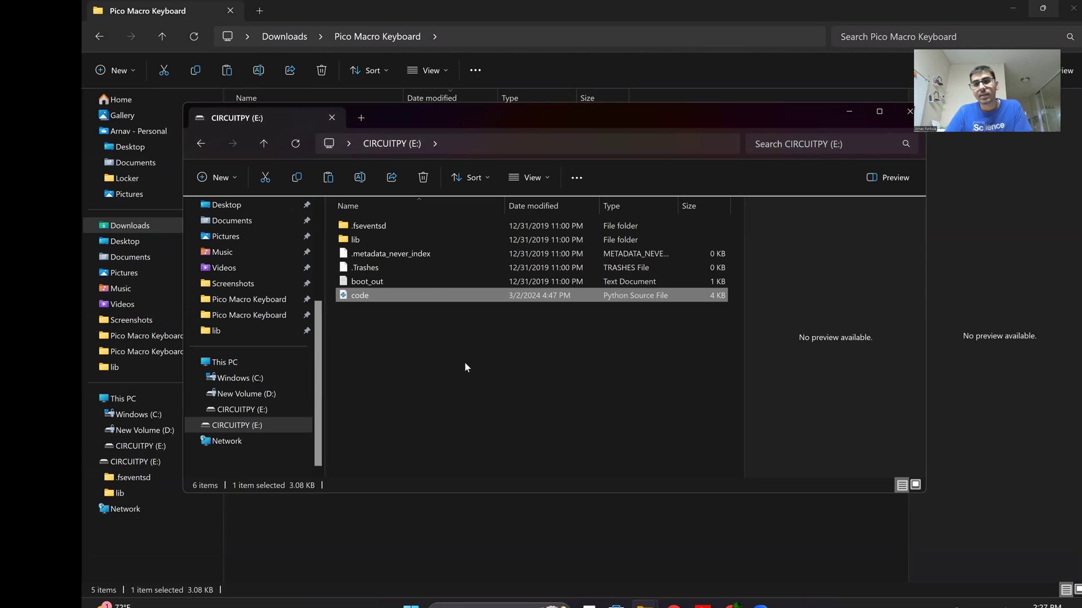
pyautogui.click(848, 112)
# Return to the CIRCUITPY (E:) drive window and open the newly copied code file in Visual Studio Code.
pyautogui.hotkey('alt', 'Tab')
pyautogui.hotkey('alt', 'Tab')
pyautogui.hotkey('alt', 'Tab')
pyautogui.hotkey('alt', 'Tab')
pyautogui.hotkey('alt', 'Tab')
pyautogui.hotkey('alt', 'Tab')
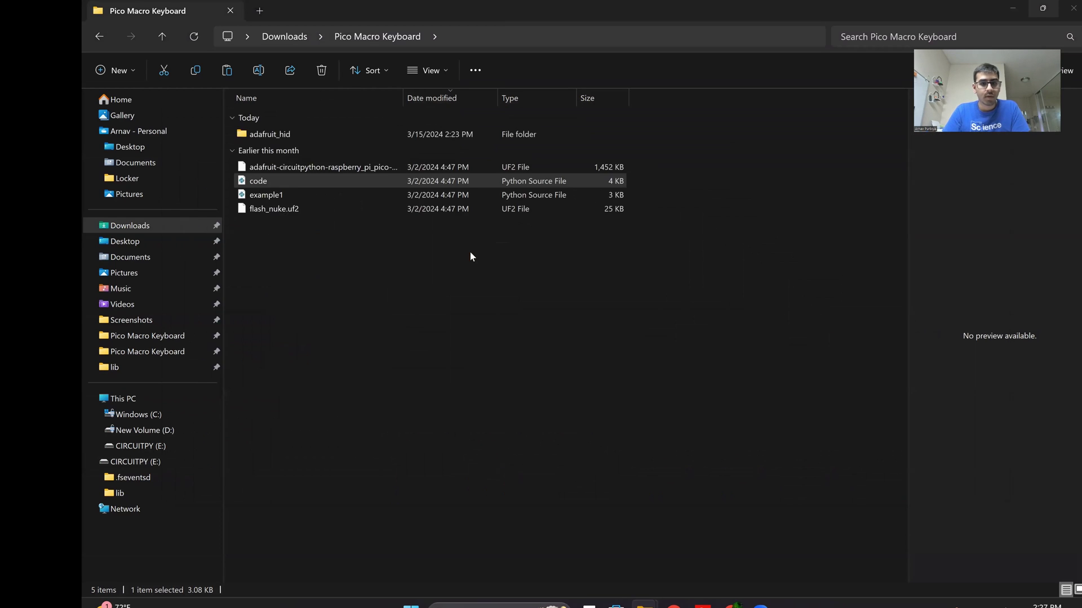
pyautogui.hotkey('alt', 'Tab')
pyautogui.doubleClick(399, 298)
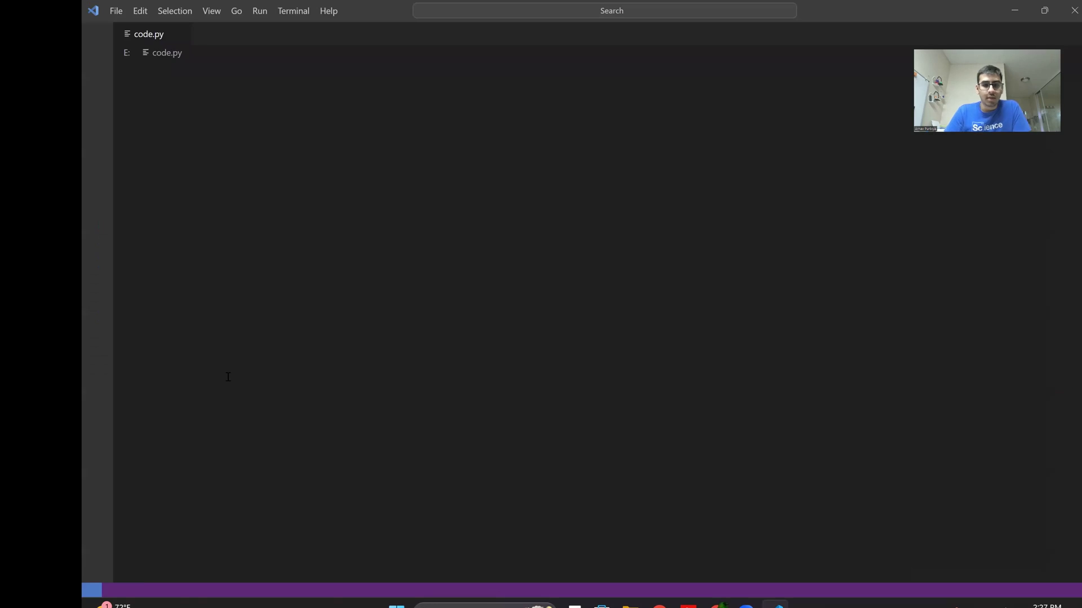
# Examine the library imports, the GPIO button setup and the key actions inside the while True loop of code.py.
pyautogui.scroll(-6, 306, 367)
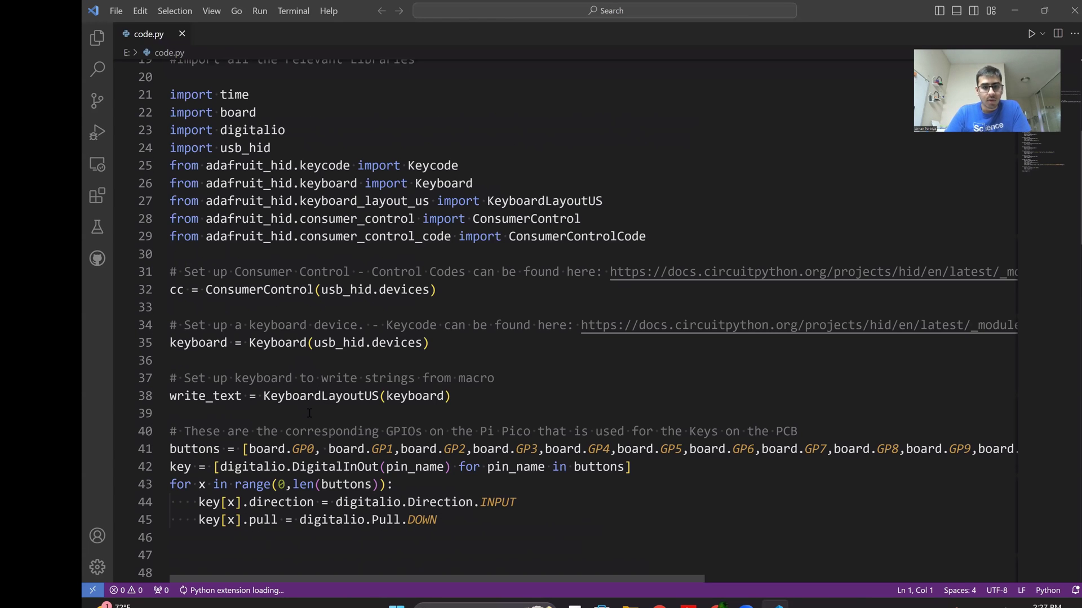
pyautogui.scroll(-8, 413, 243)
pyautogui.moveTo(337, 252); pyautogui.dragTo(299, 236)
pyautogui.click(322, 252)
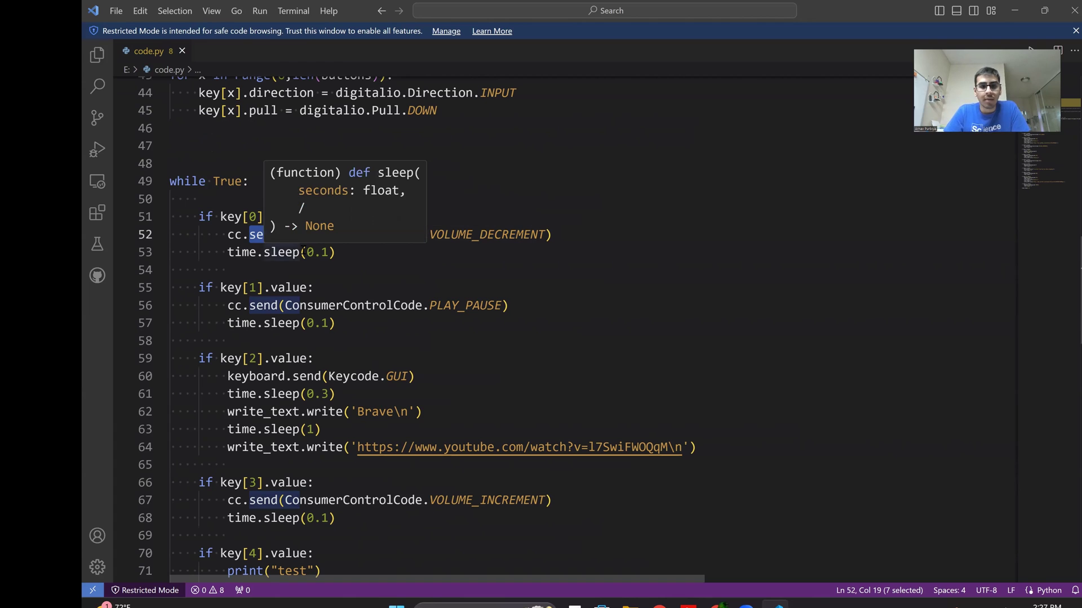
pyautogui.click(434, 340)
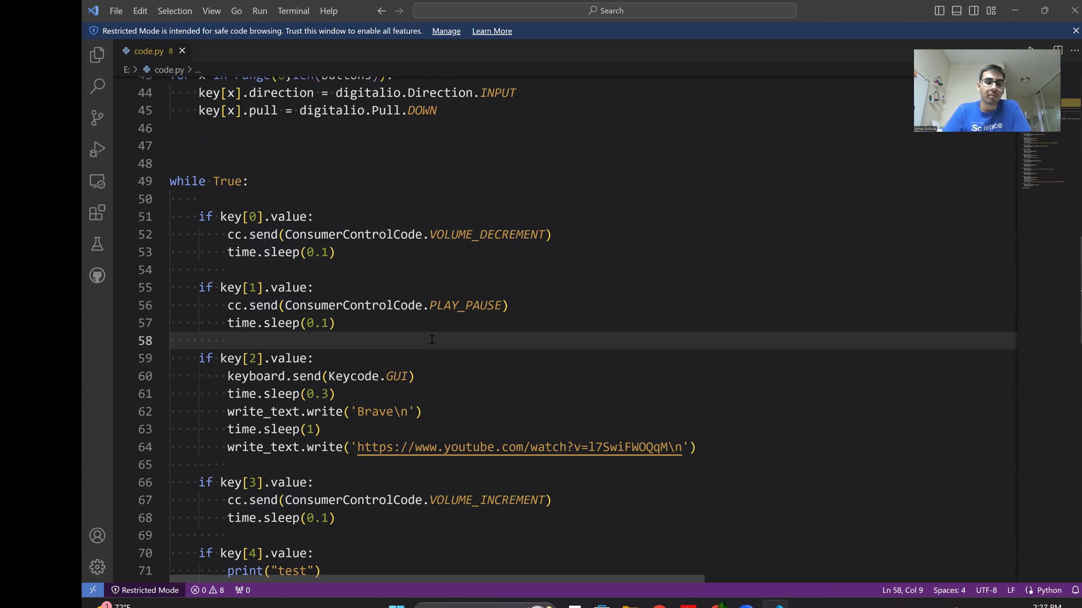